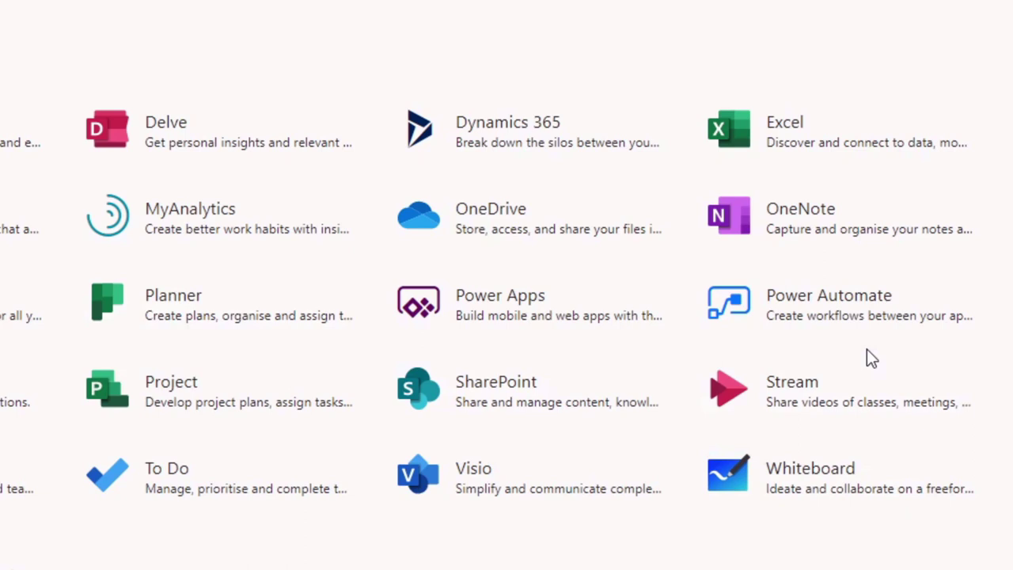
Switch to the Supply Chain Planner board in Planner
mouse_move(145, 310)
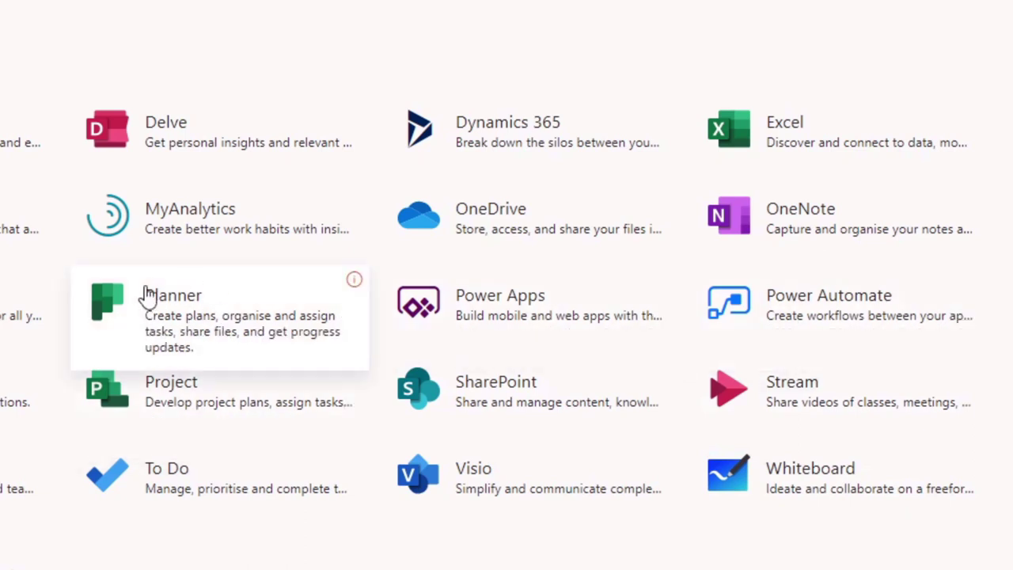
mouse_move(821, 335)
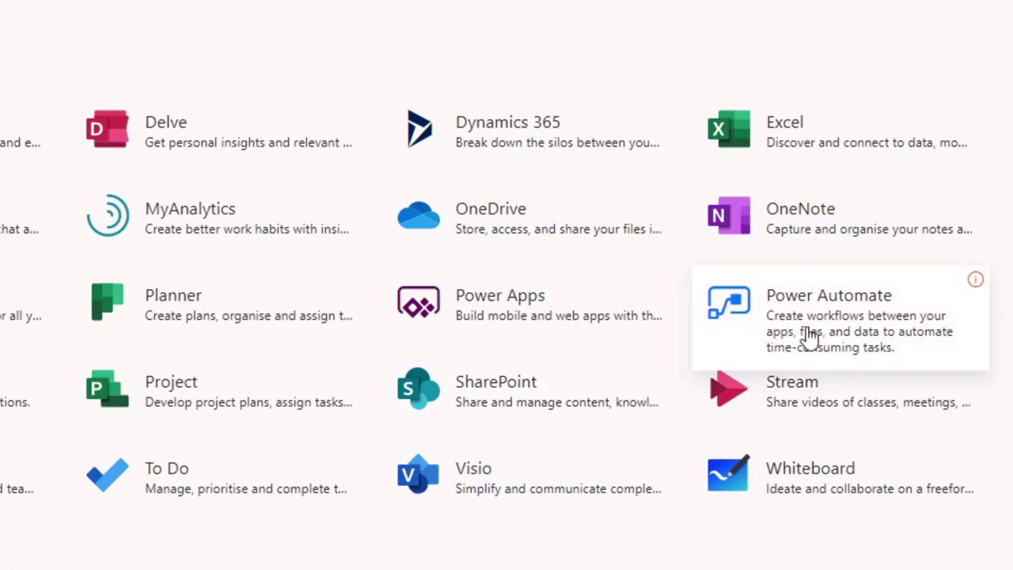
left_click(193, 8)
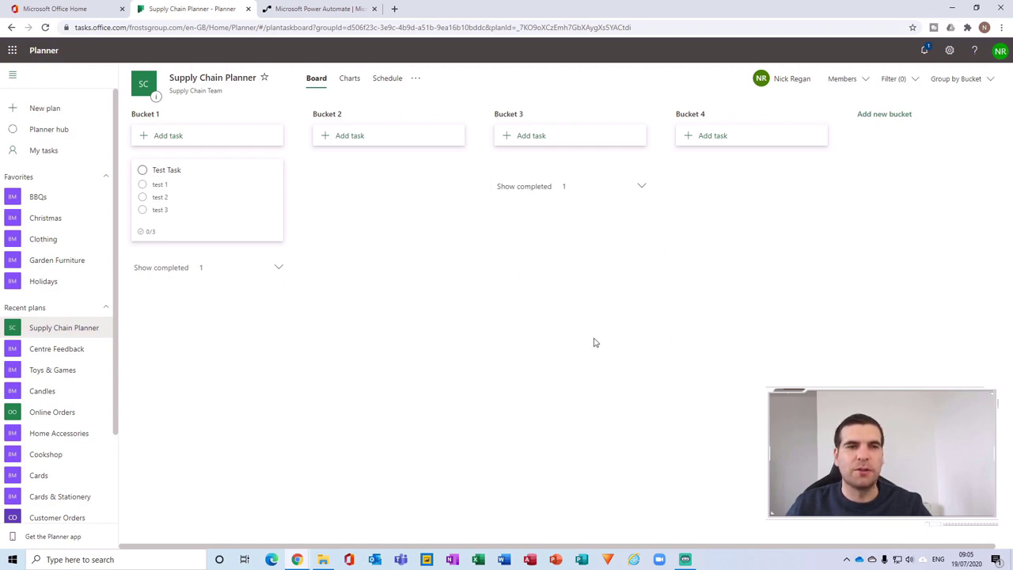
Switch to Power Automate, start a blank automated flow, and name it "Move Tasks"
left_click(307, 10)
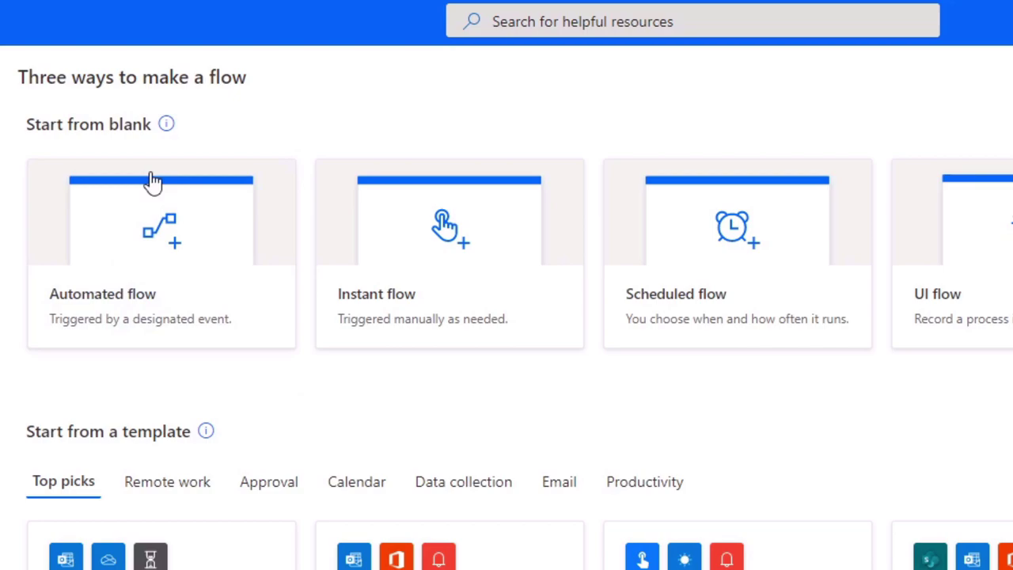
left_click(136, 264)
left_click(787, 326)
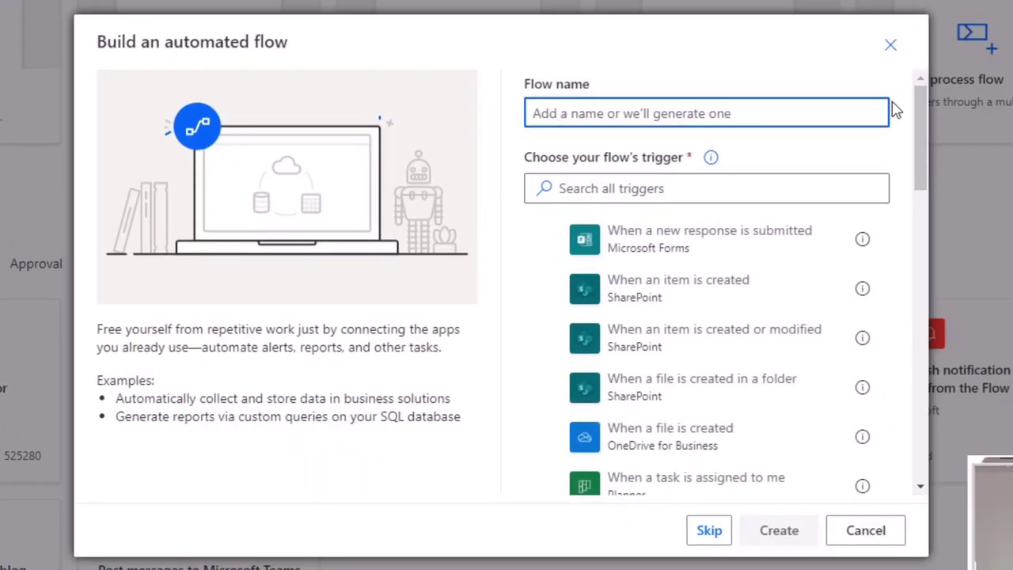
type("Move")
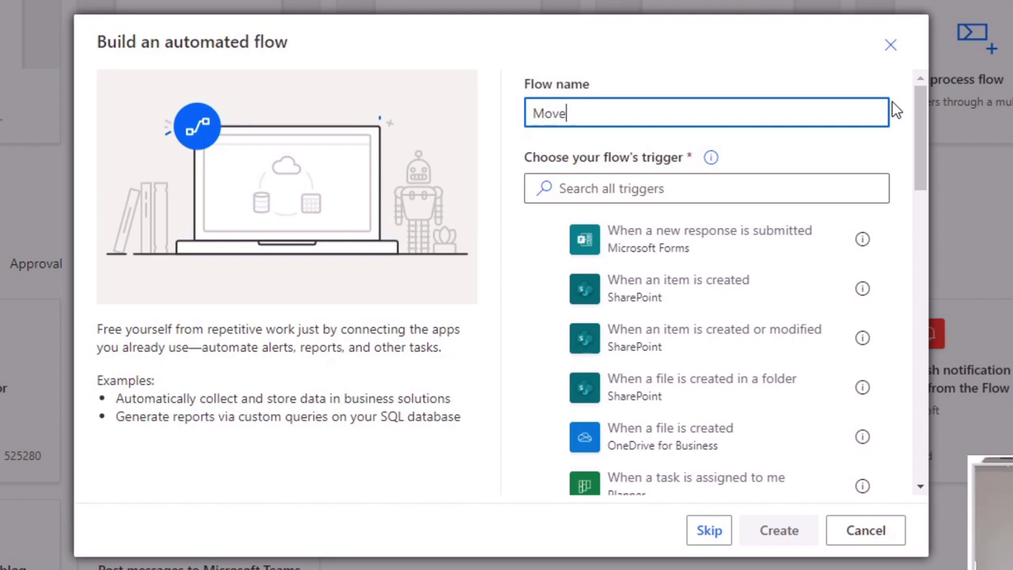
type(" Tasks")
Search the triggers for "task" and create the flow with Planner's "When a task is completed" trigger
left_click(583, 188)
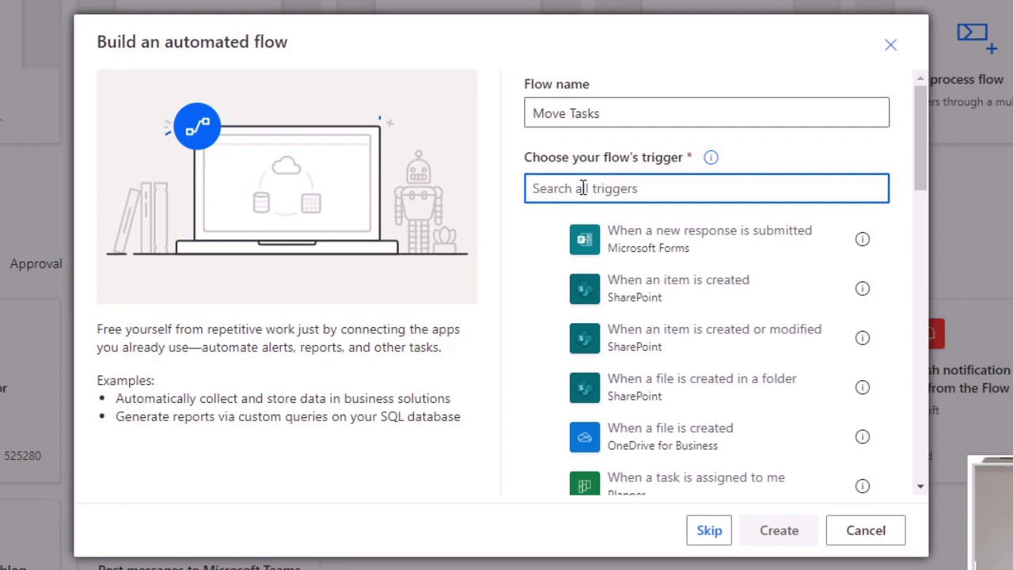
type("task")
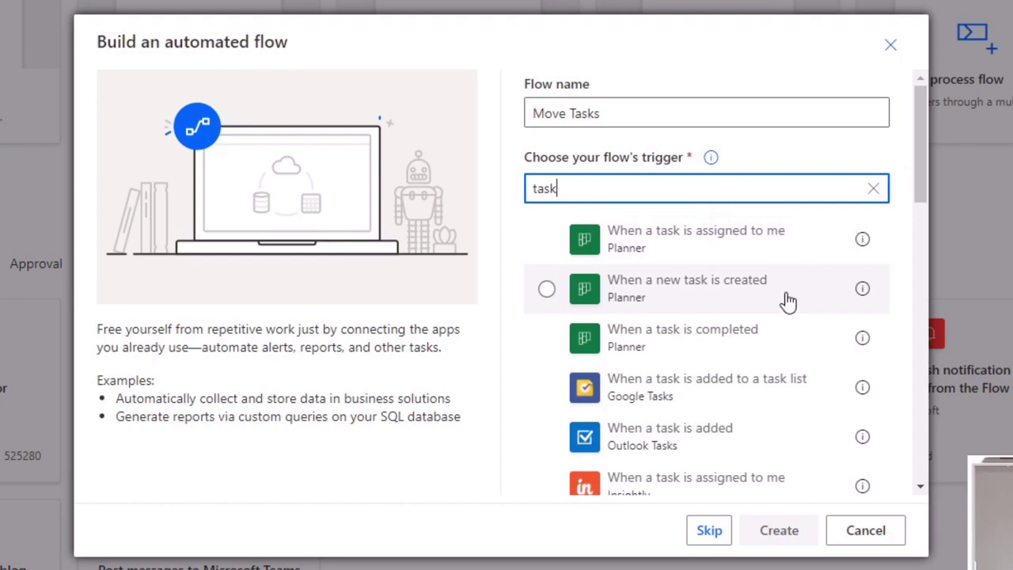
left_click(738, 349)
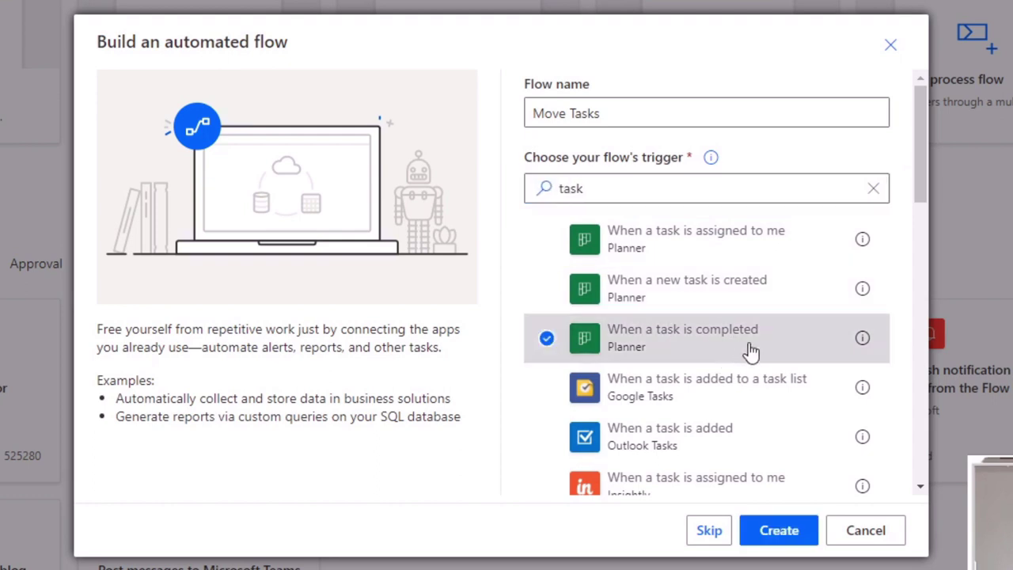
left_click(776, 532)
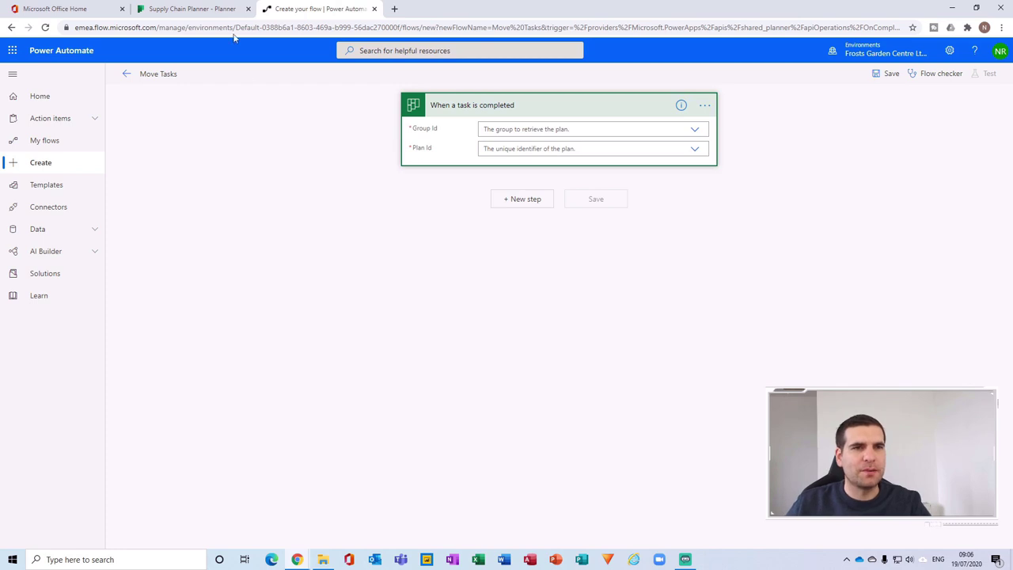
In Planner, move Test Task to Bucket 3 and back to Bucket 1, mark it incomplete, and collapse the completed lists
left_click(215, 10)
left_click_drag(211, 174, 575, 167)
left_click_drag(583, 204, 215, 170)
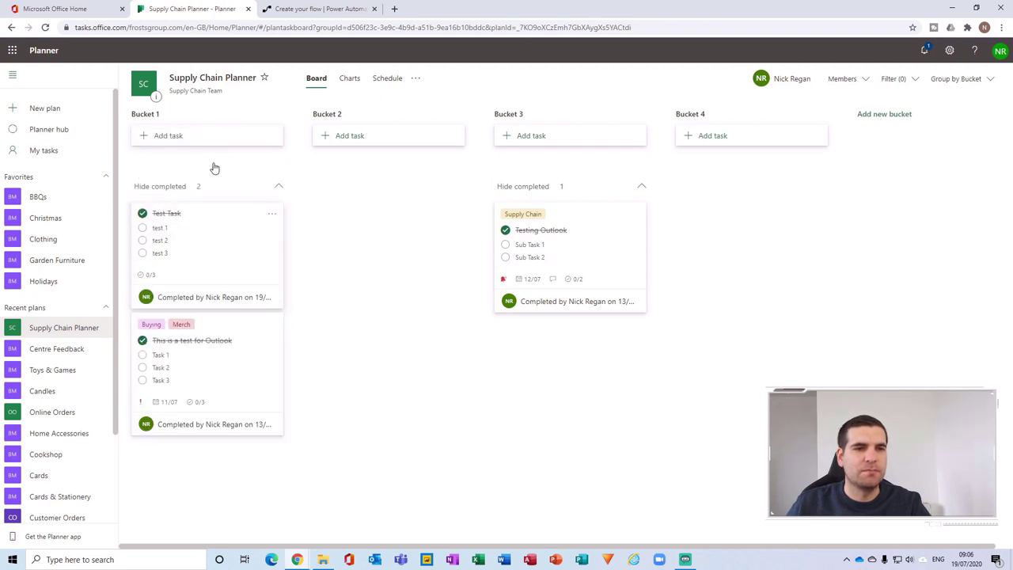
left_click(142, 213)
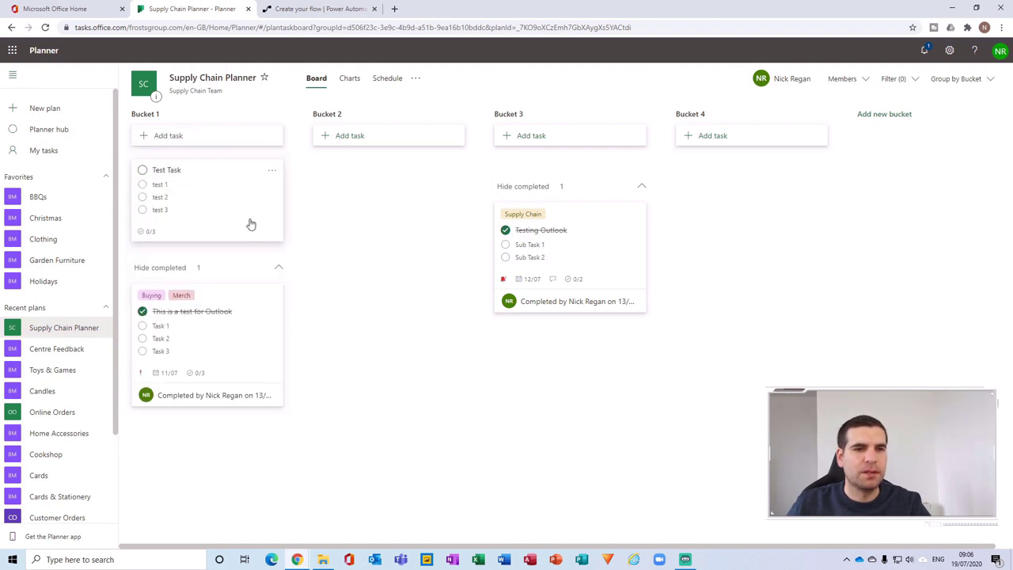
left_click(276, 268)
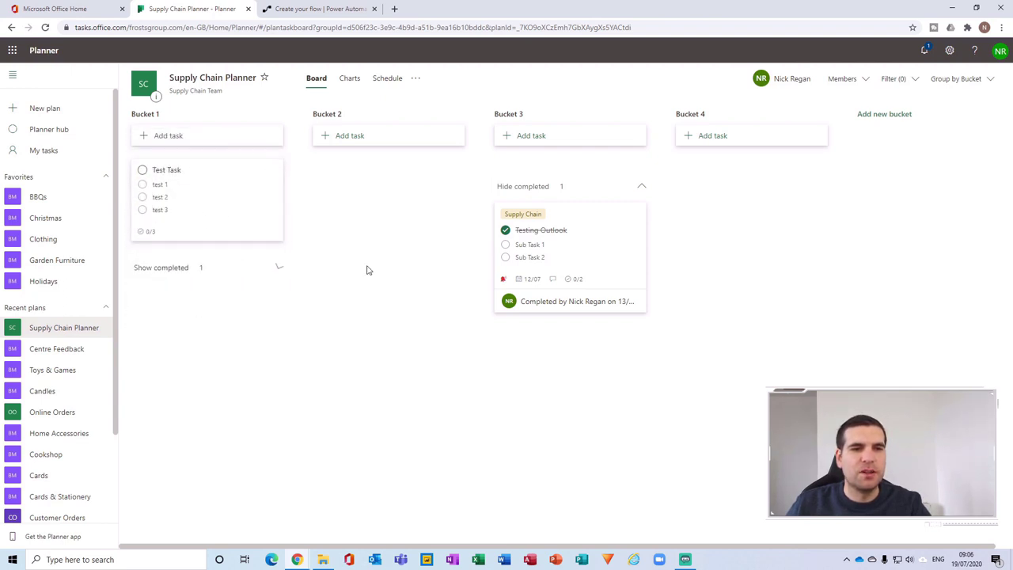
left_click(640, 189)
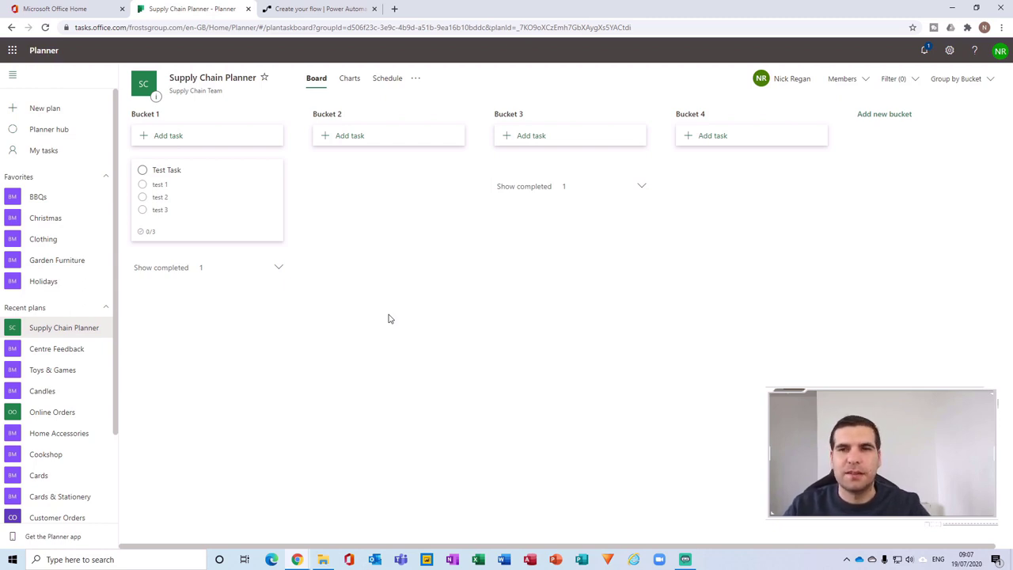
Back in Power Automate, set the trigger's Group Id to Supply Chain Team and Plan Id to Supply Chain Planner
left_click(337, 8)
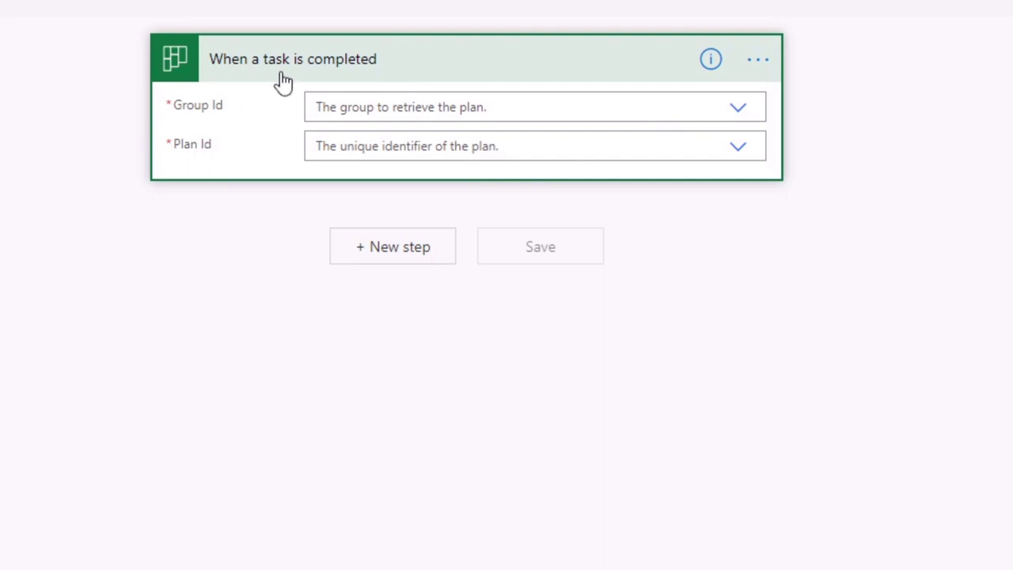
left_click(738, 109)
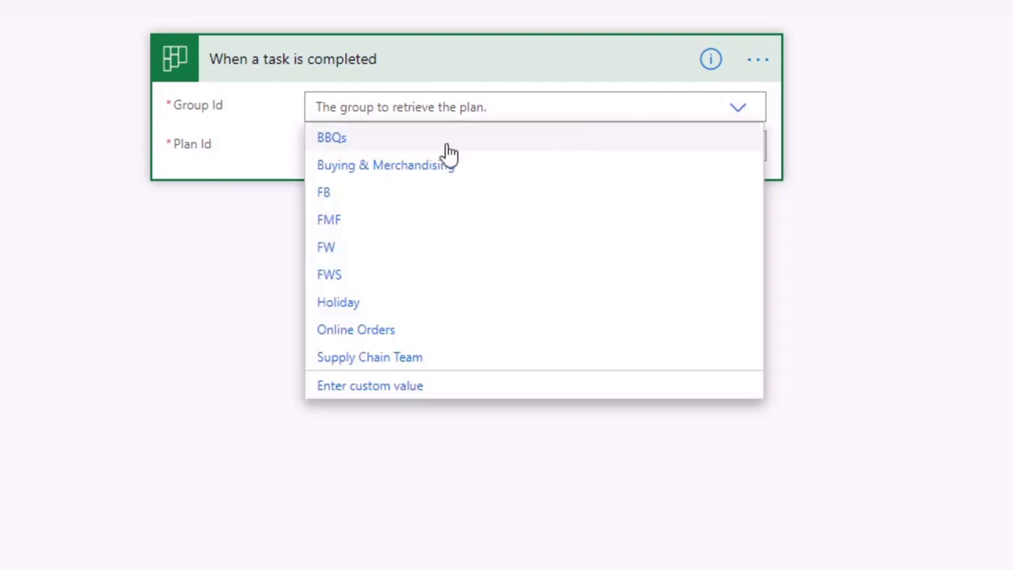
left_click(387, 363)
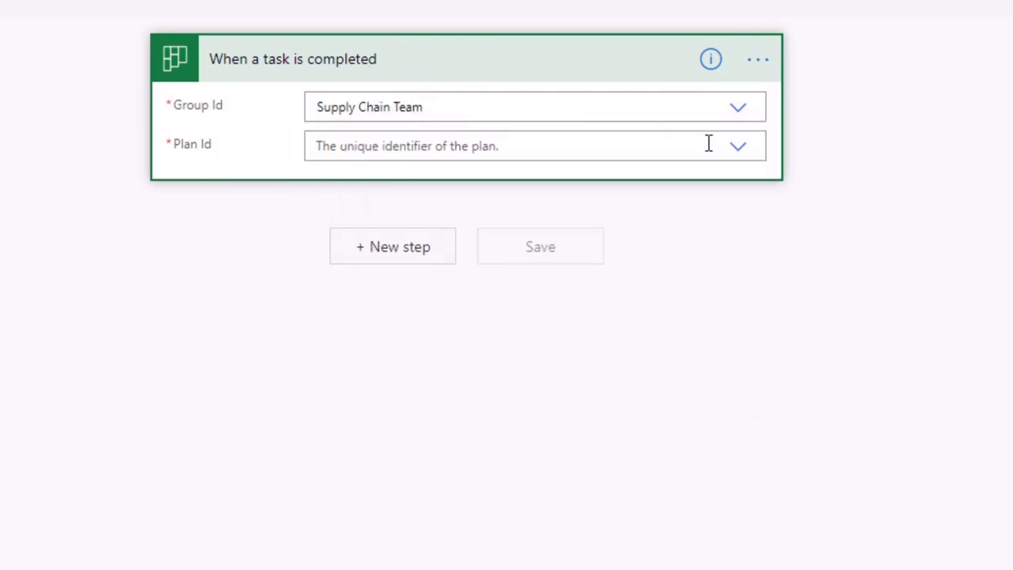
left_click(738, 147)
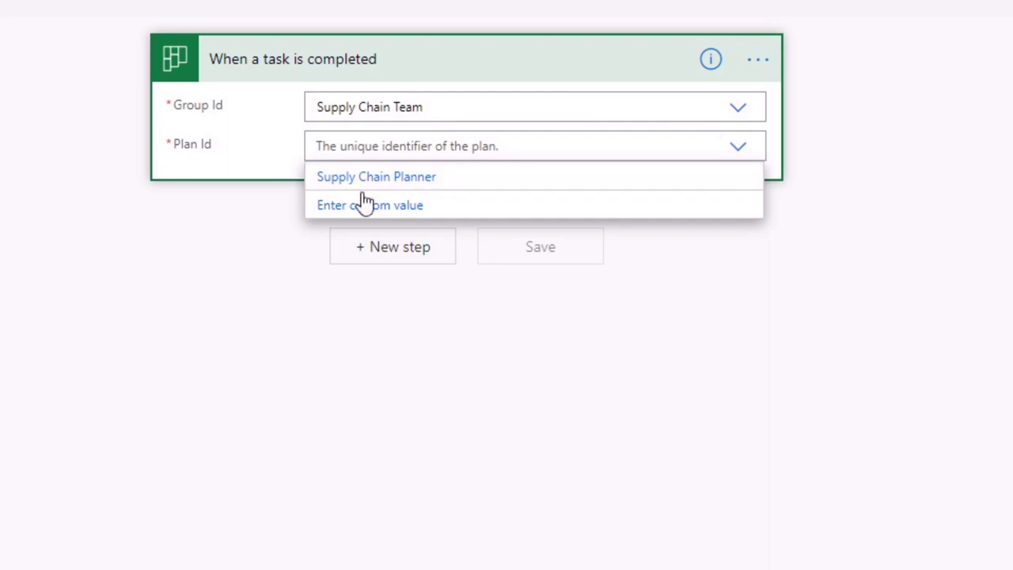
left_click(404, 182)
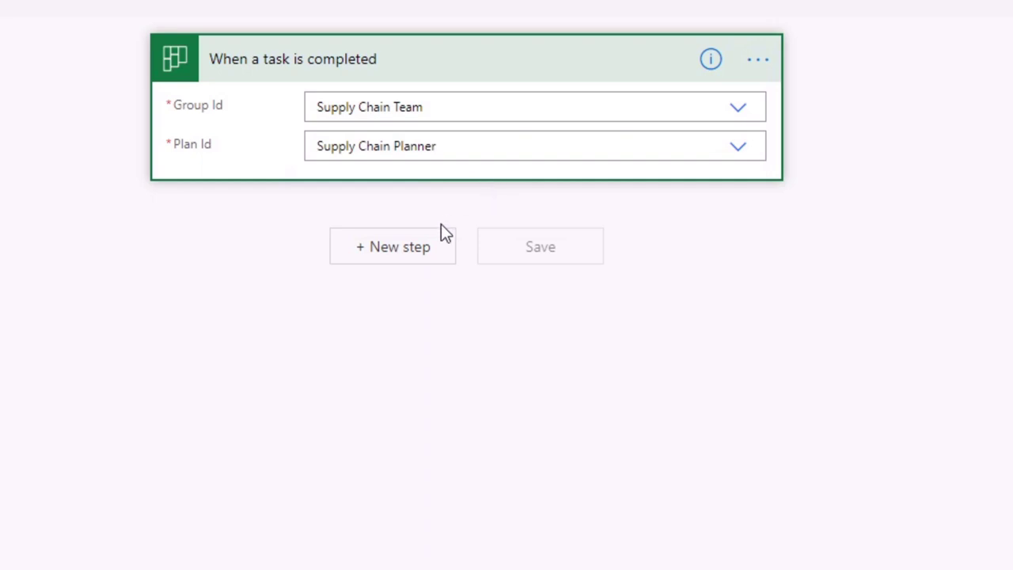
Add Planner's "Get task details" action after the trigger
left_click(413, 252)
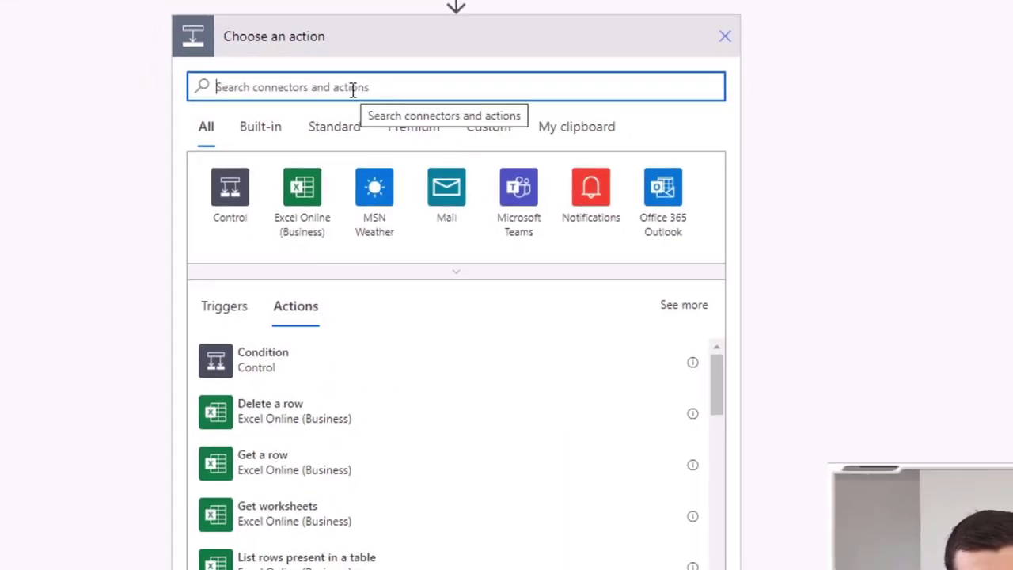
type("get task")
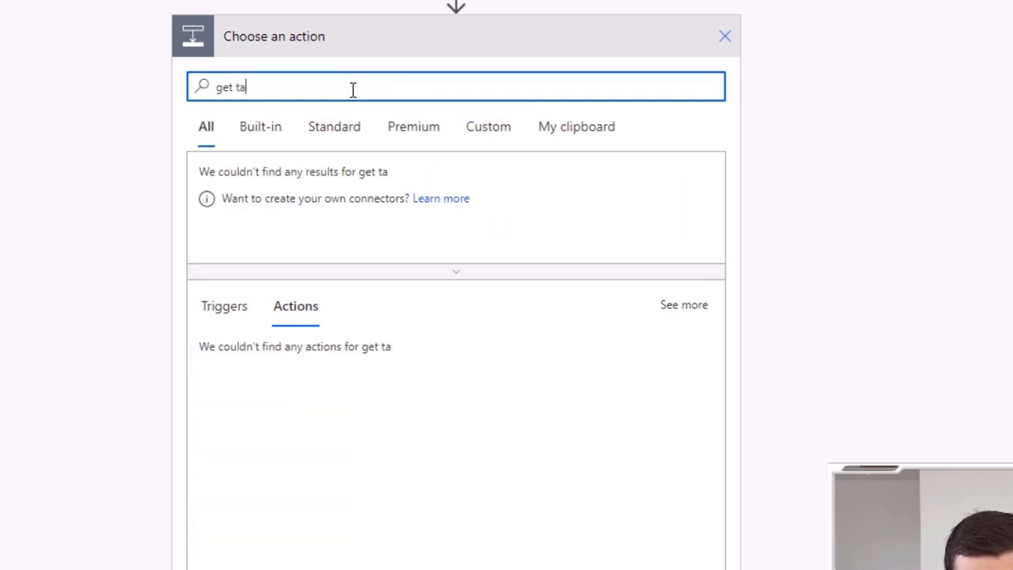
left_click(308, 467)
Set the Task Id of "Get task details" to the trigger's dynamic content "value Id"
left_click(396, 79)
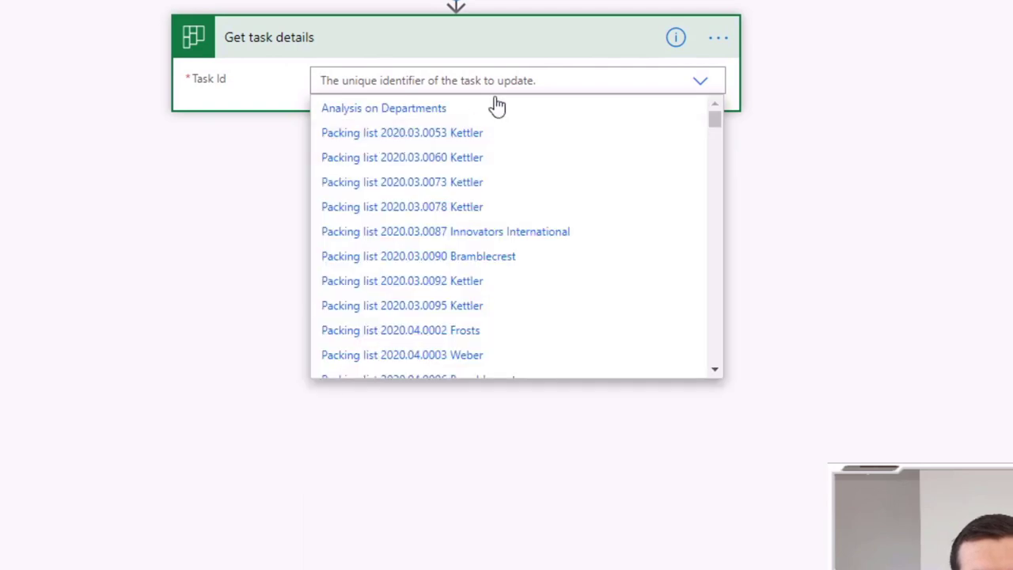
scroll(648, 229, "down", 1)
scroll(647, 230, "down", 5)
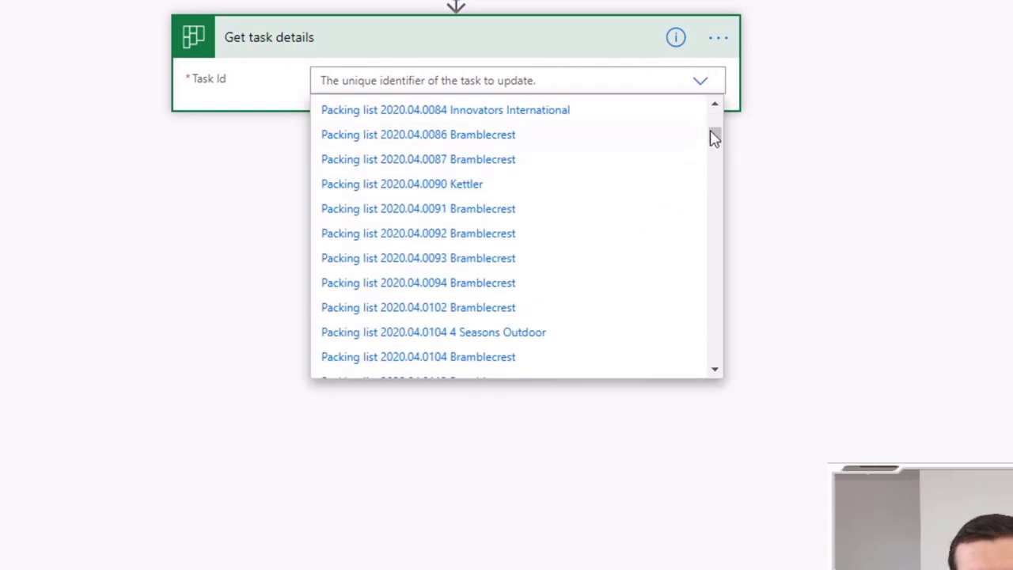
left_click_drag(715, 148, 679, 403)
left_click(395, 375)
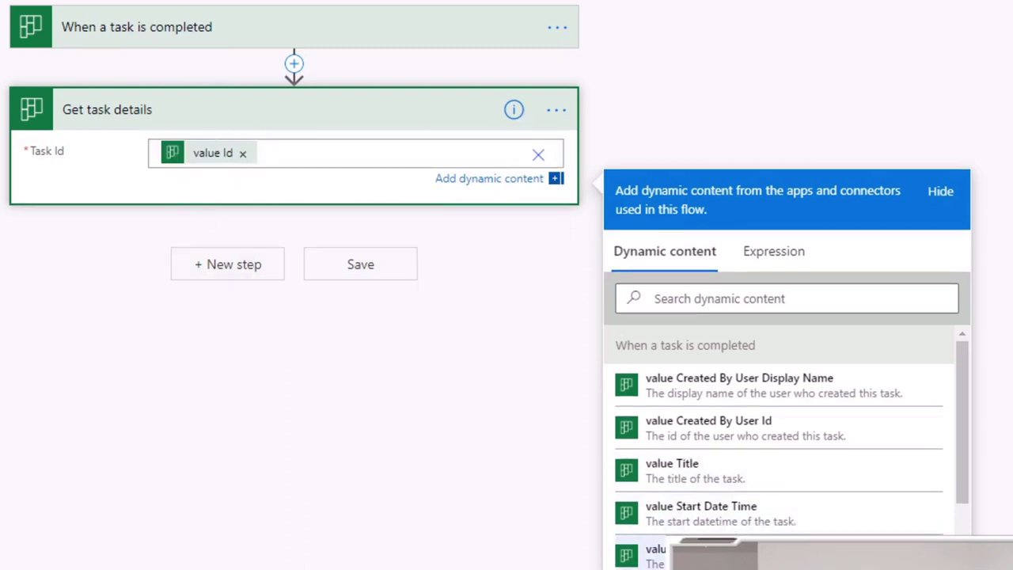
scroll(656, 541, "down", 3)
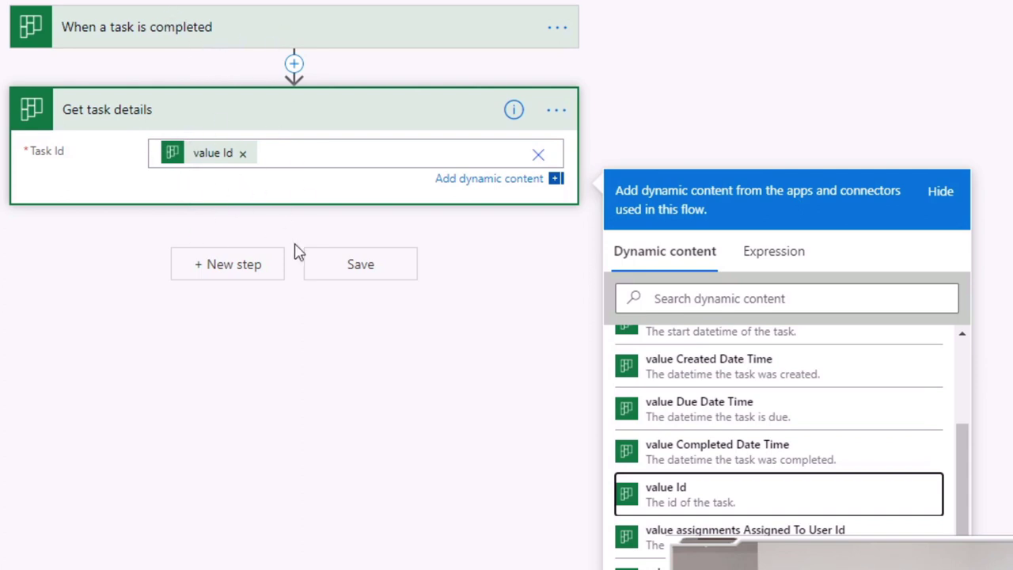
Add a Switch control after "Get task details"
left_click(398, 271)
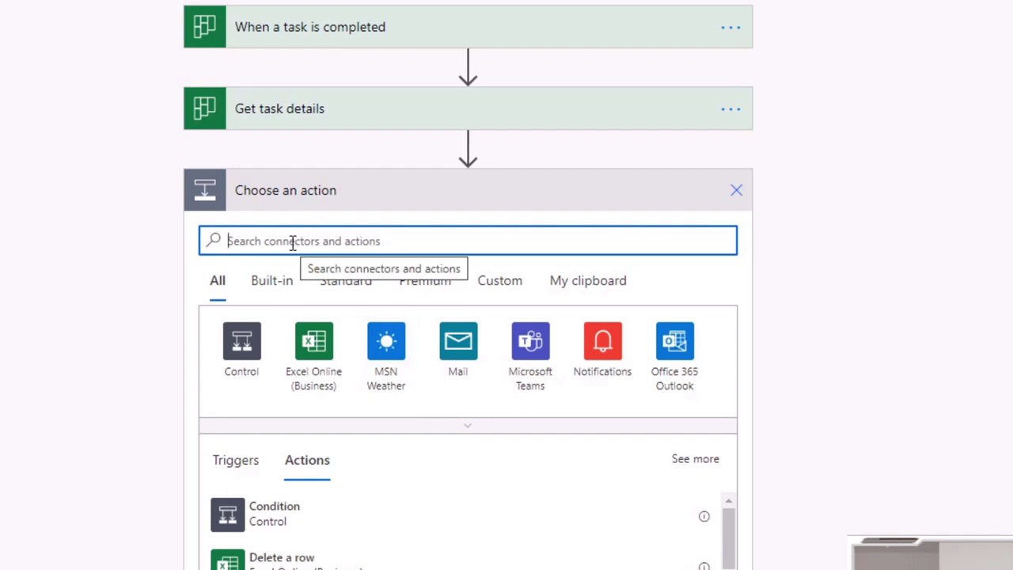
type("switch")
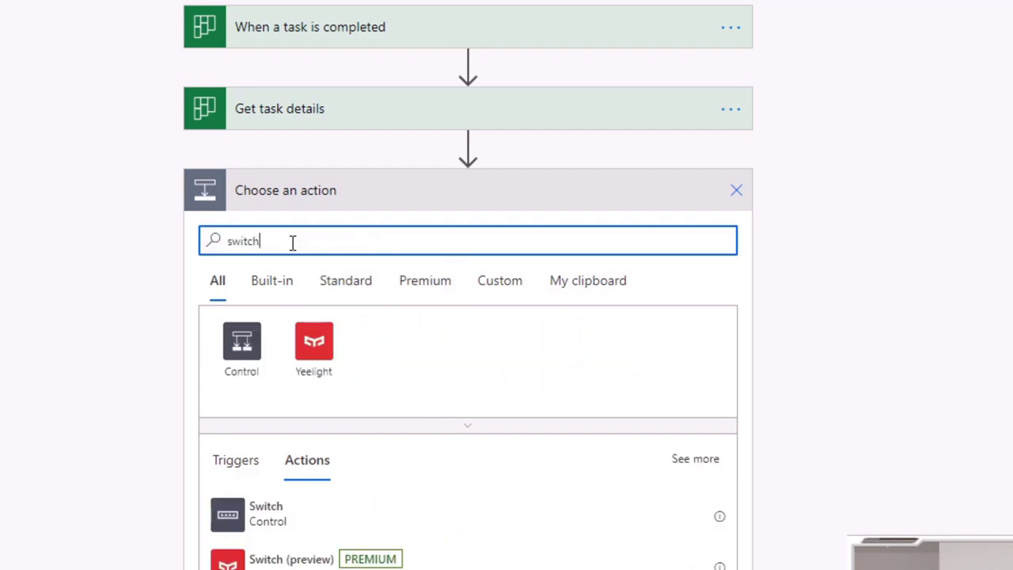
left_click(231, 508)
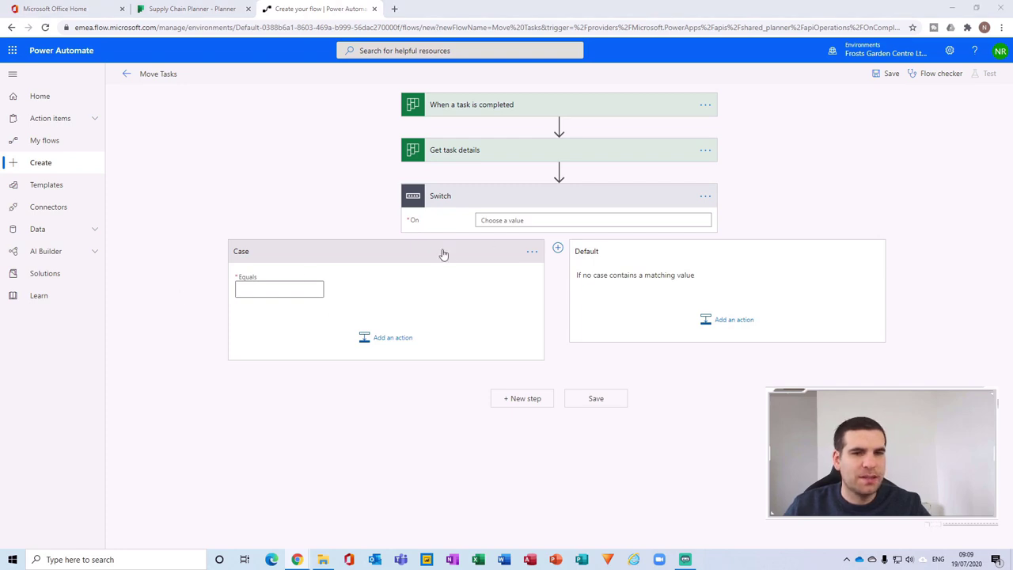
Set the Switch's On value to the trigger's dynamic content "value Bucket Id"
left_click(269, 290)
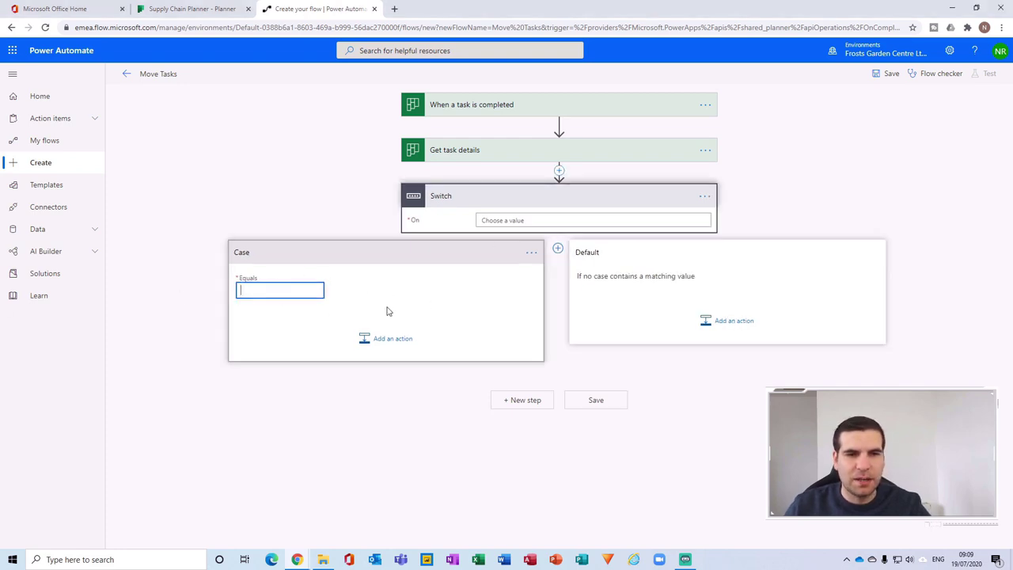
left_click(565, 222)
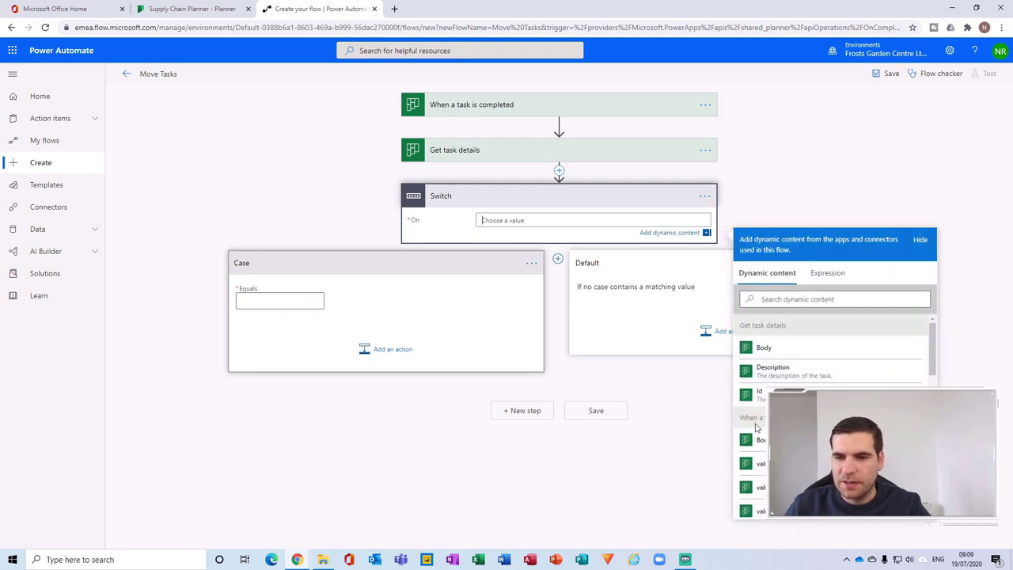
scroll(831, 349, "down", 10)
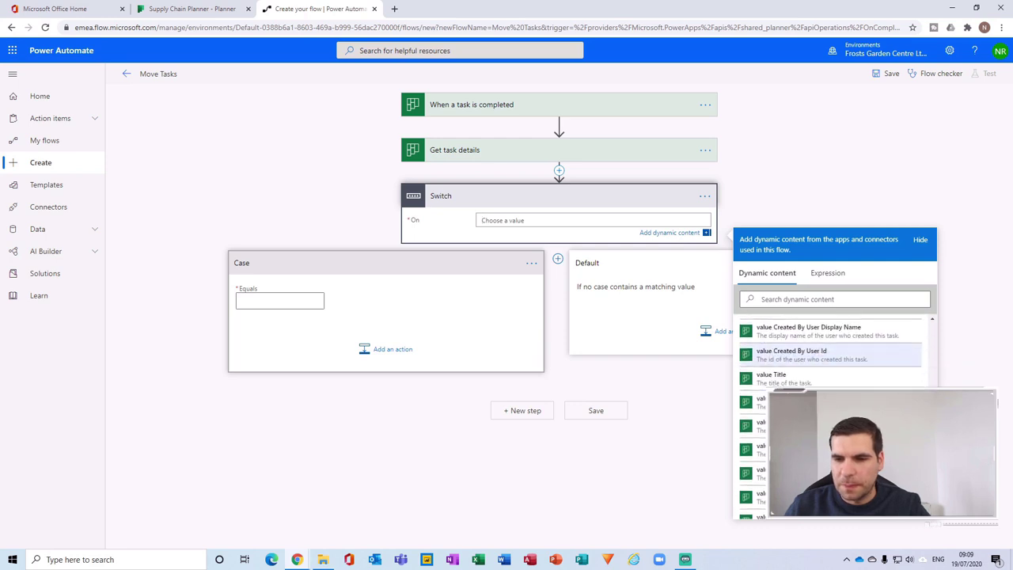
scroll(832, 372, "down", 3)
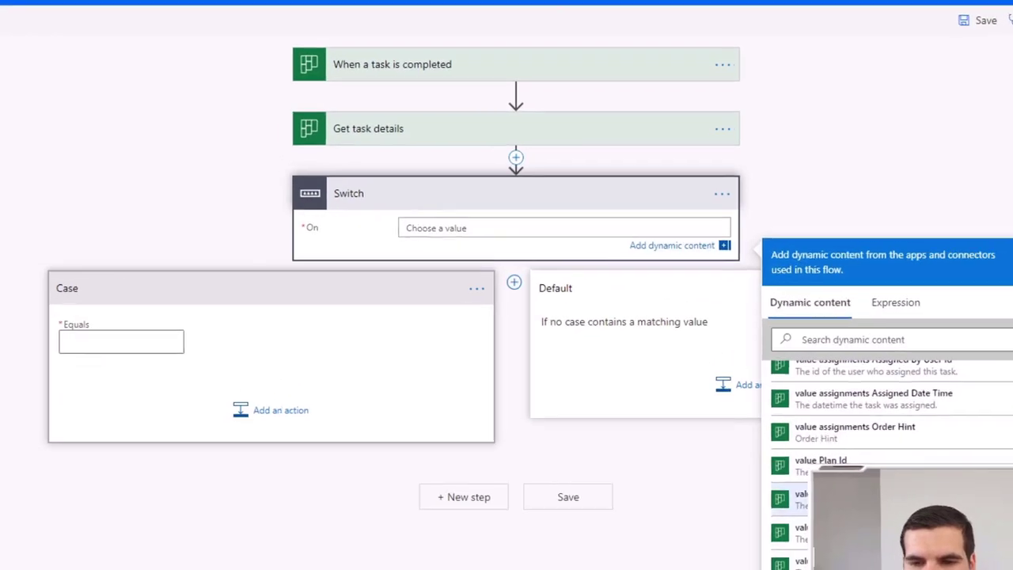
left_click(863, 567)
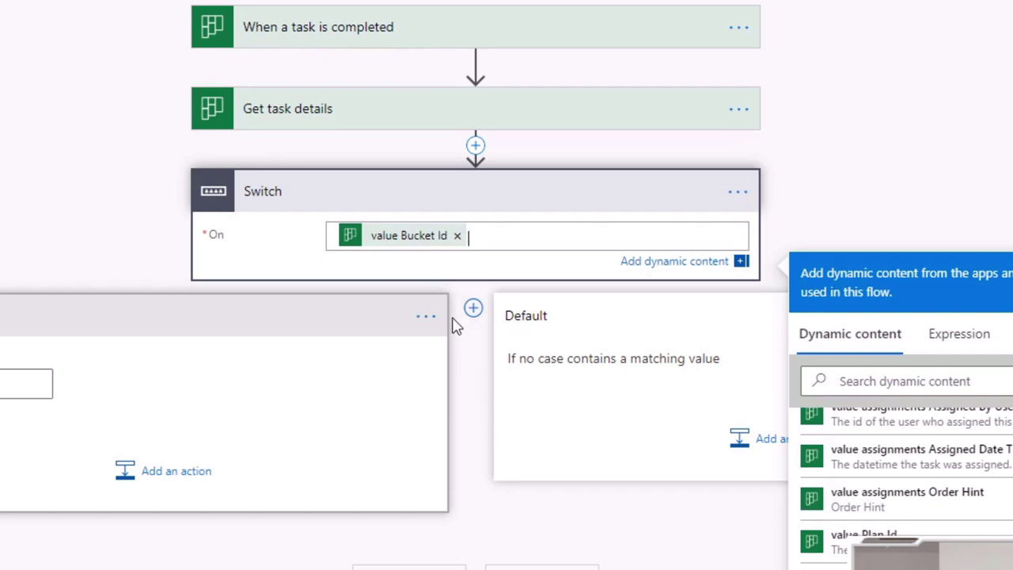
Check the buckets on the Supply Chain Planner board, and add Planner's "Create a task" action after the Switch
left_click(27, 384)
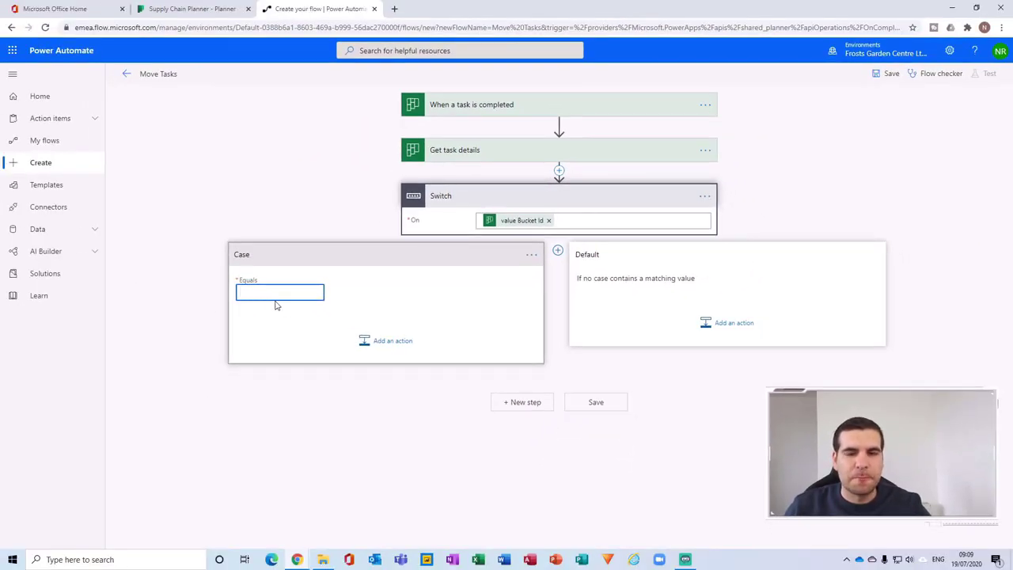
left_click(198, 6)
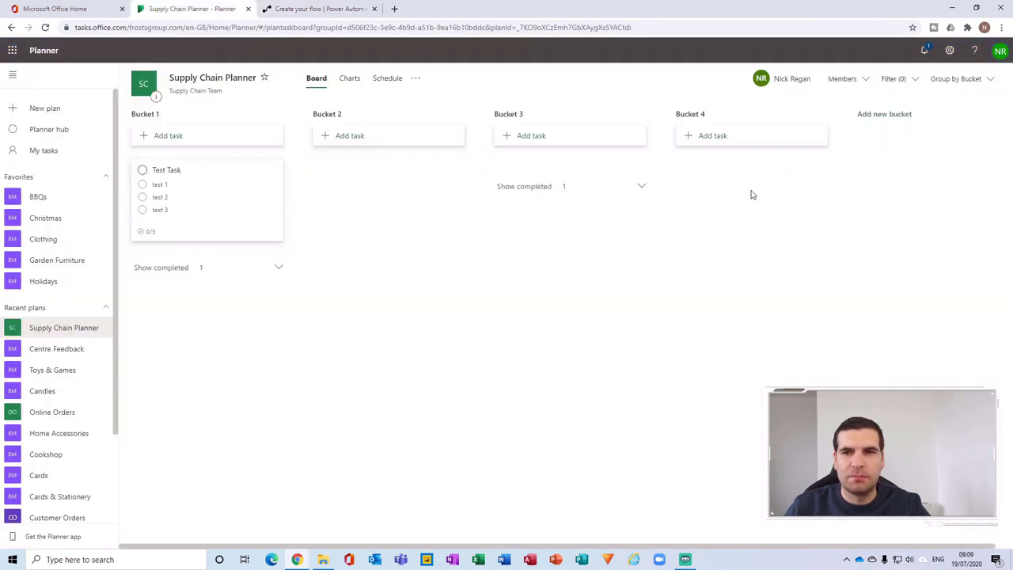
left_click(349, 9)
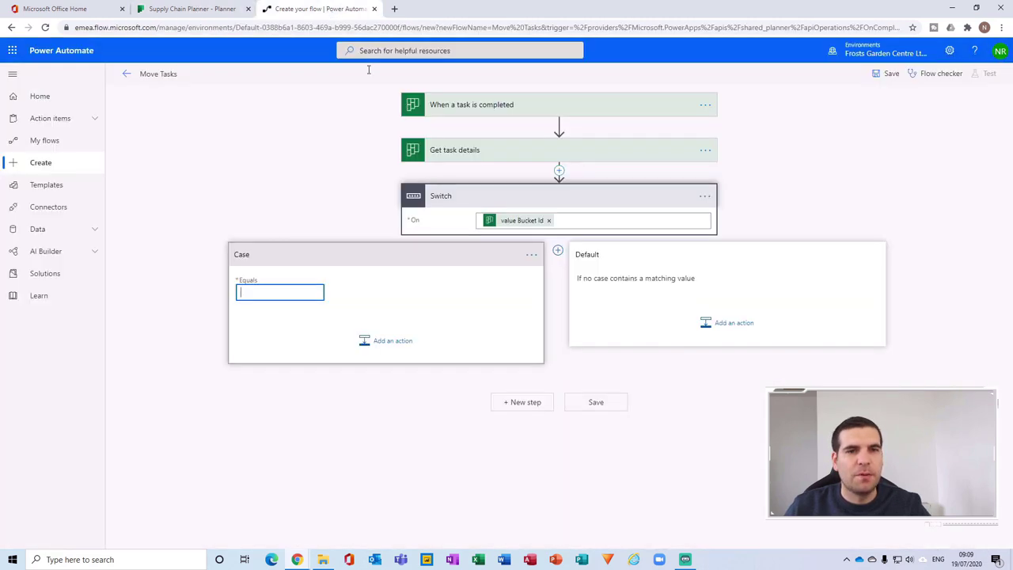
left_click(516, 403)
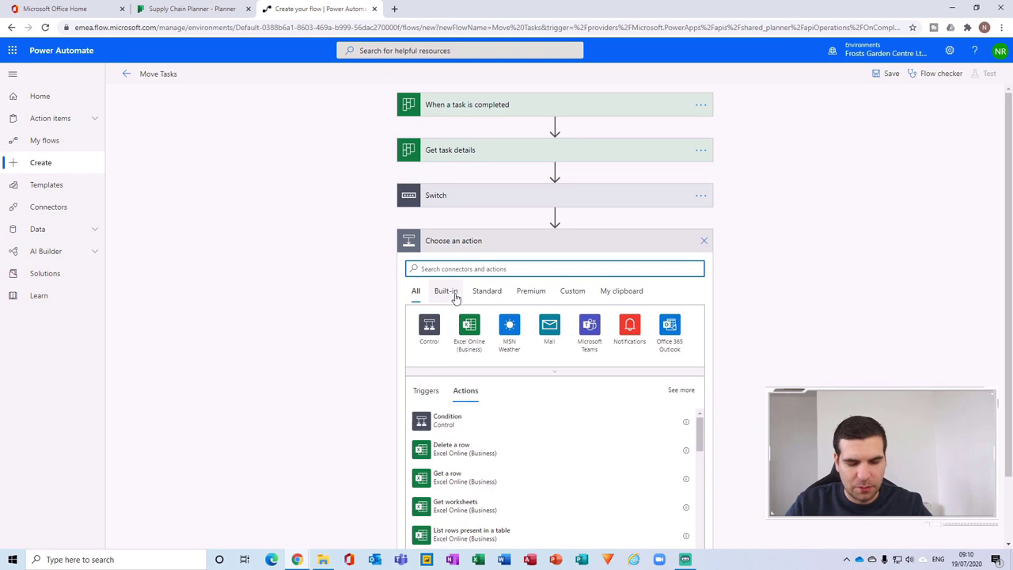
type("add task")
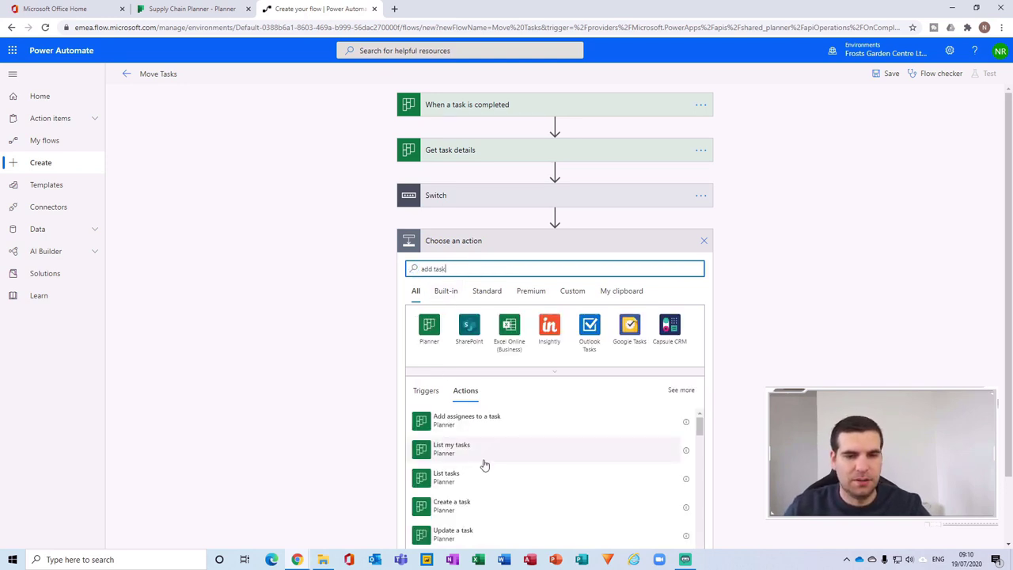
left_click(467, 506)
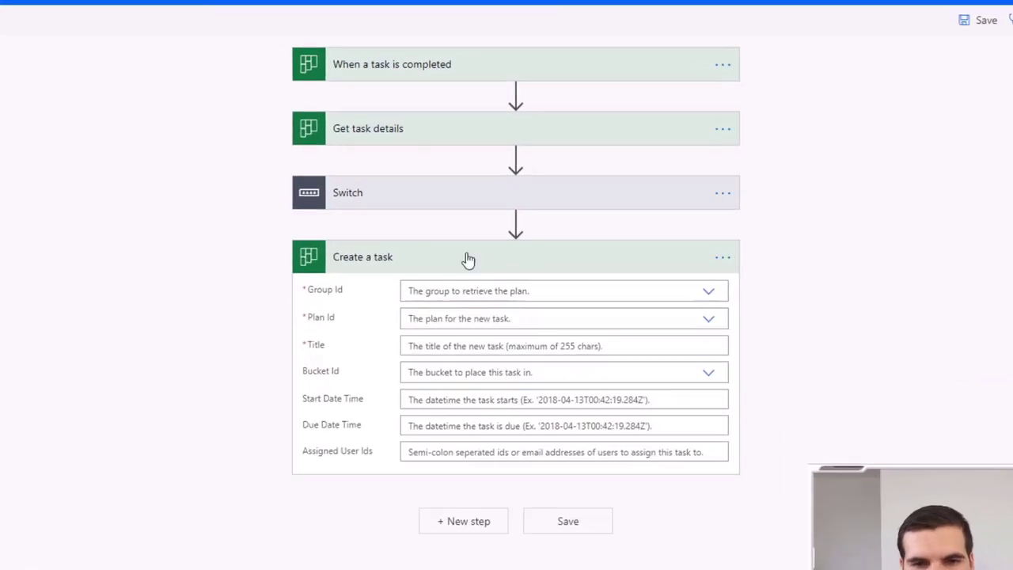
Fill in "Create a task" with group Supply Chain Team, plan Supply Chain Planner, title "ttt" and bucket Bucket 1
left_click(709, 293)
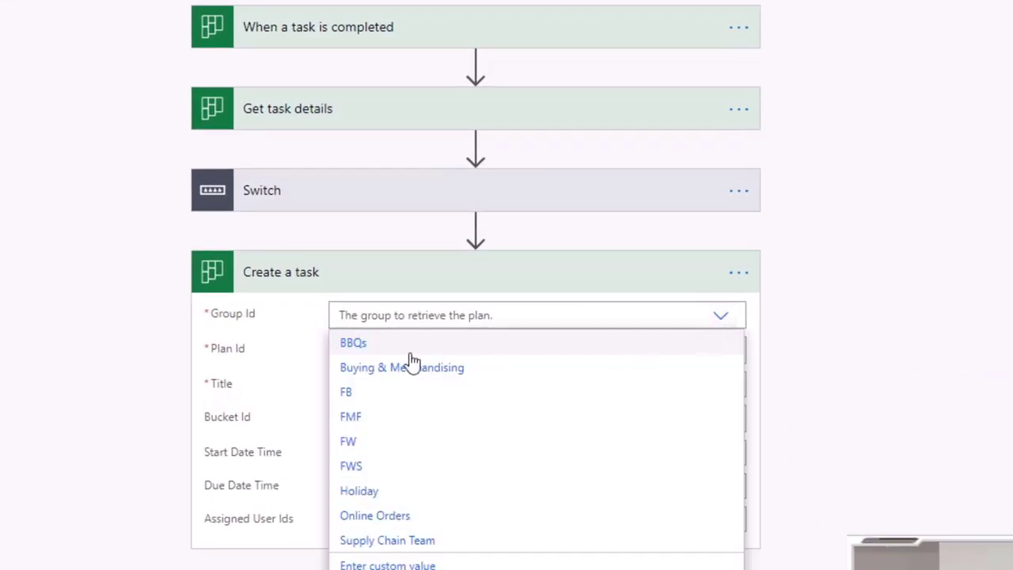
left_click(380, 540)
left_click(724, 354)
left_click(389, 380)
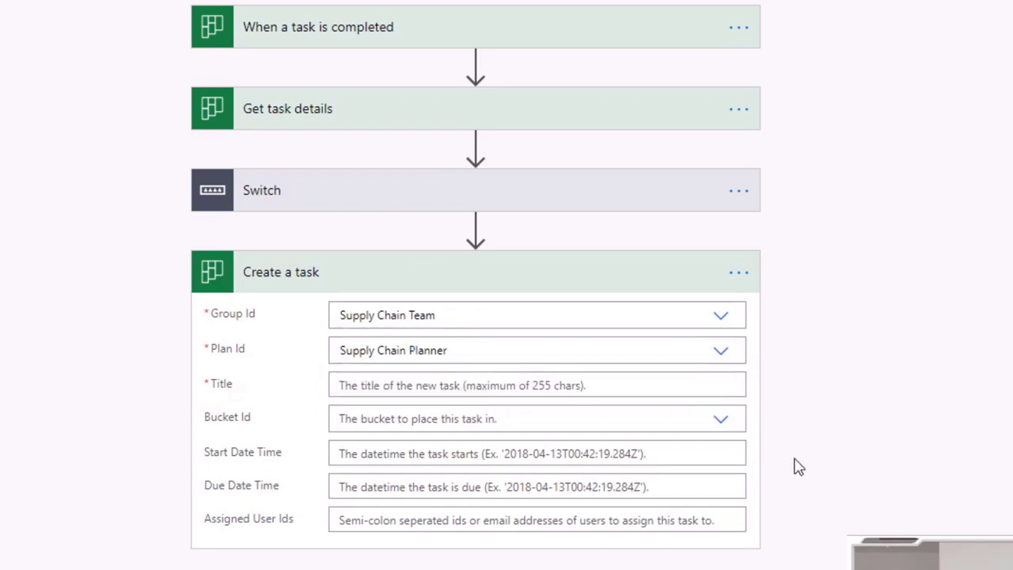
left_click(716, 423)
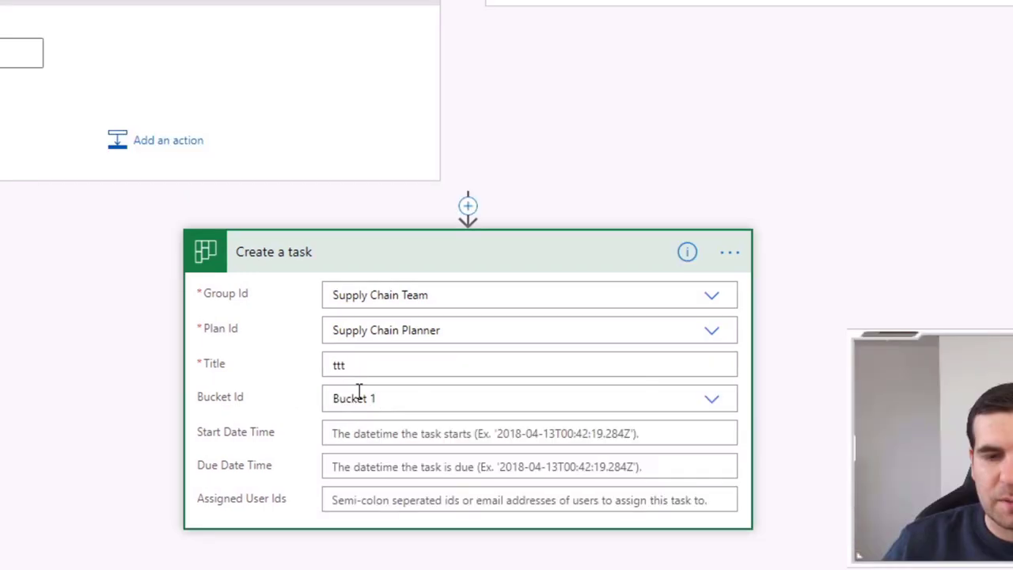
Peek at the code of "Create a task" to get the bucketId of Bucket 1 for the case's Equals value
left_click(726, 253)
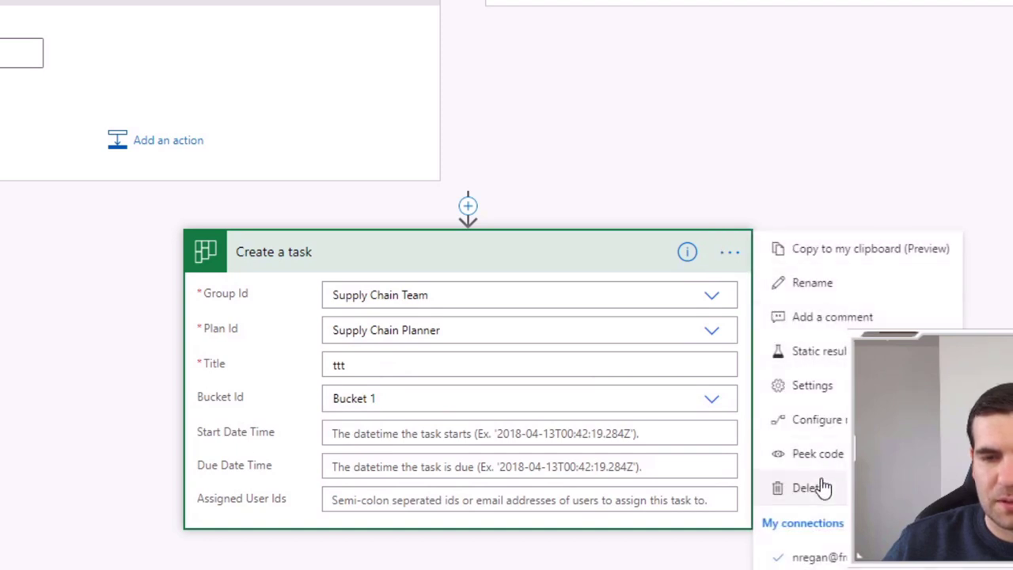
left_click(821, 455)
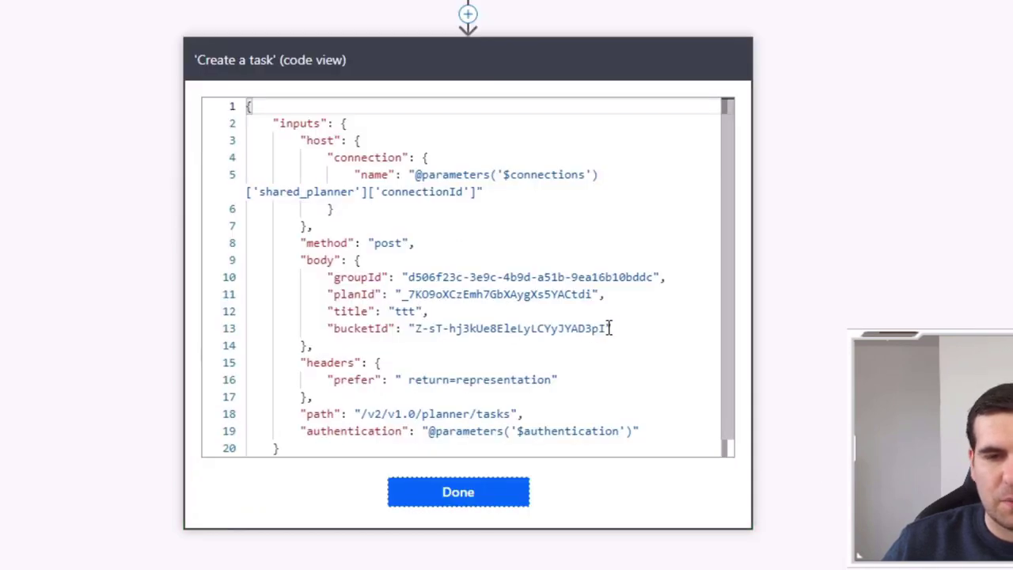
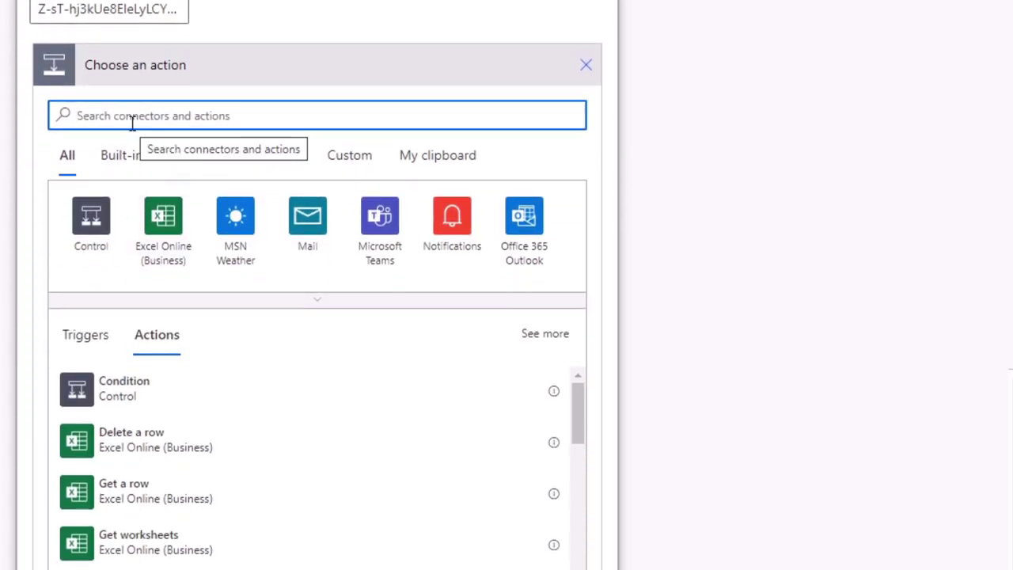
Add a Planner "Create a task" action inside the case and rename it "Move to Bucket 2"
type("create task")
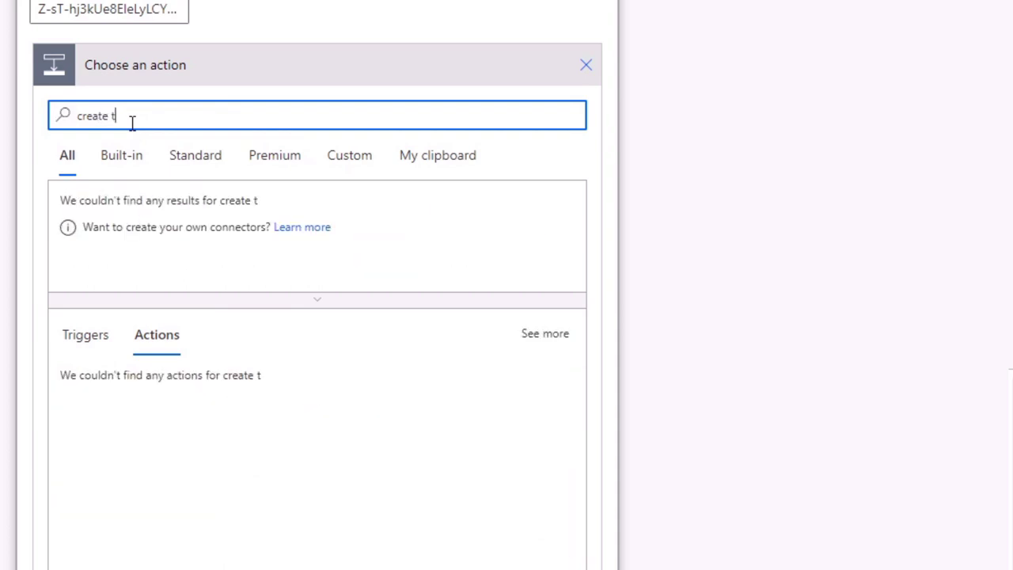
left_click(152, 393)
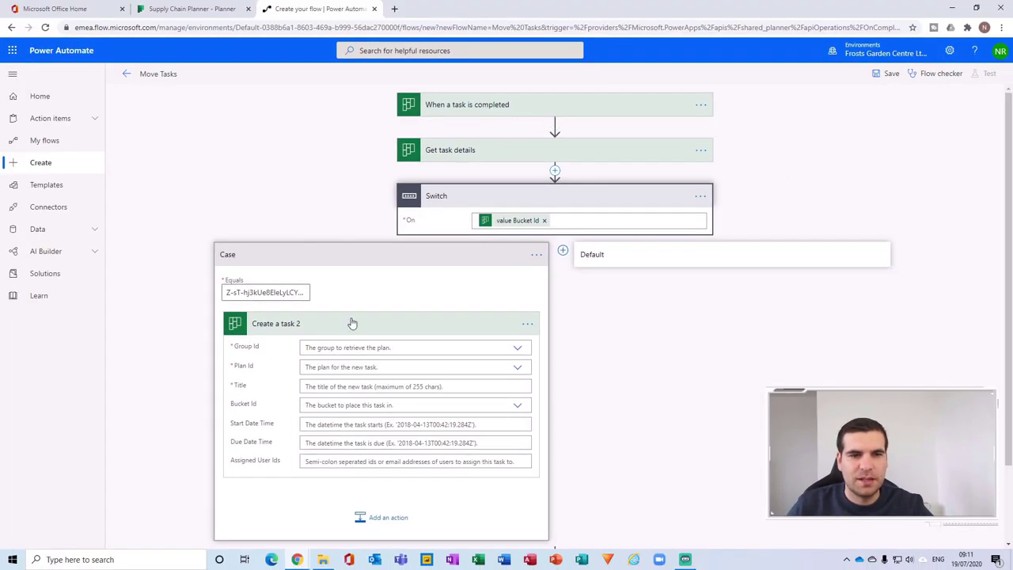
left_click(527, 323)
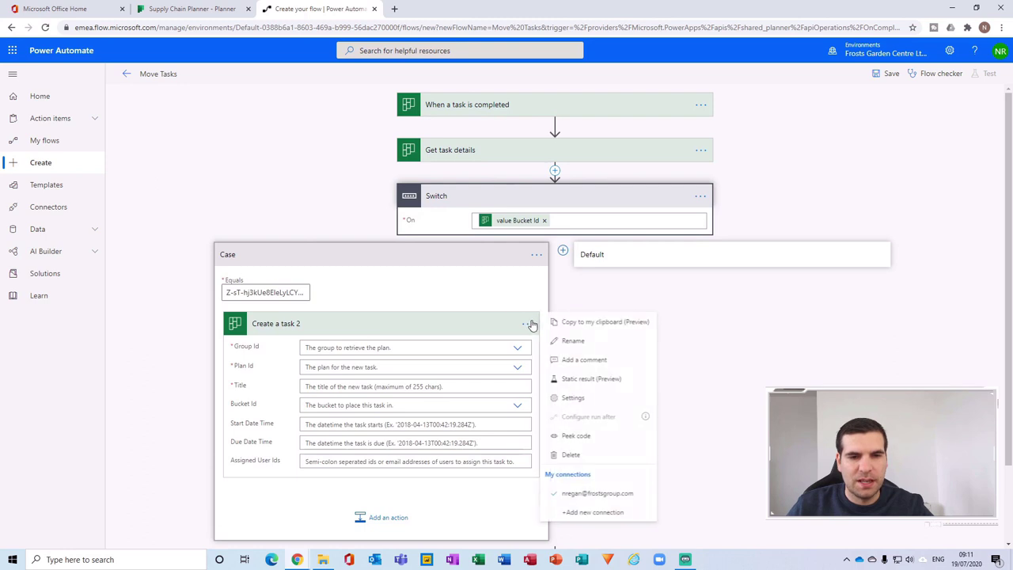
left_click(593, 323)
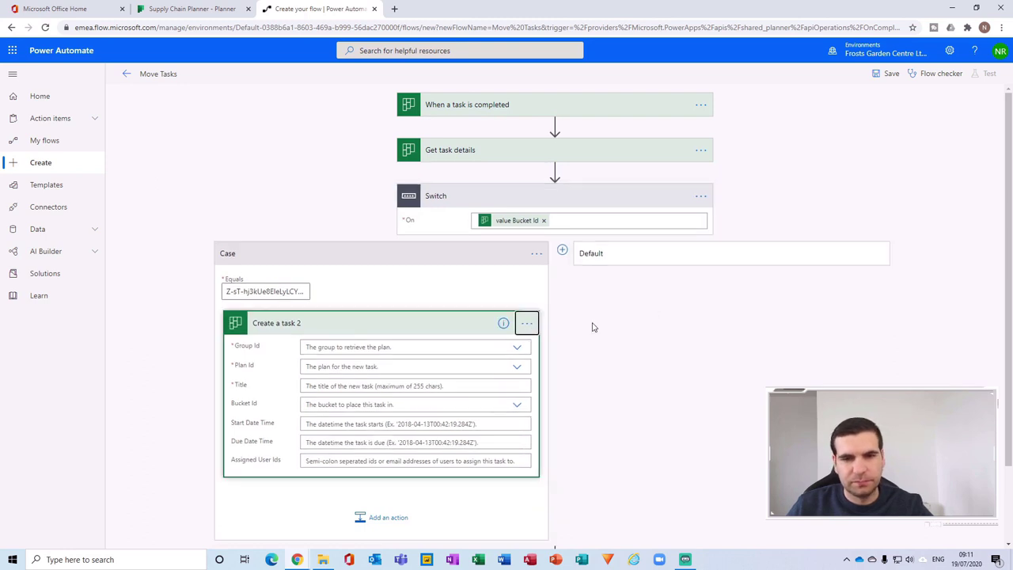
left_click(528, 323)
left_click(593, 340)
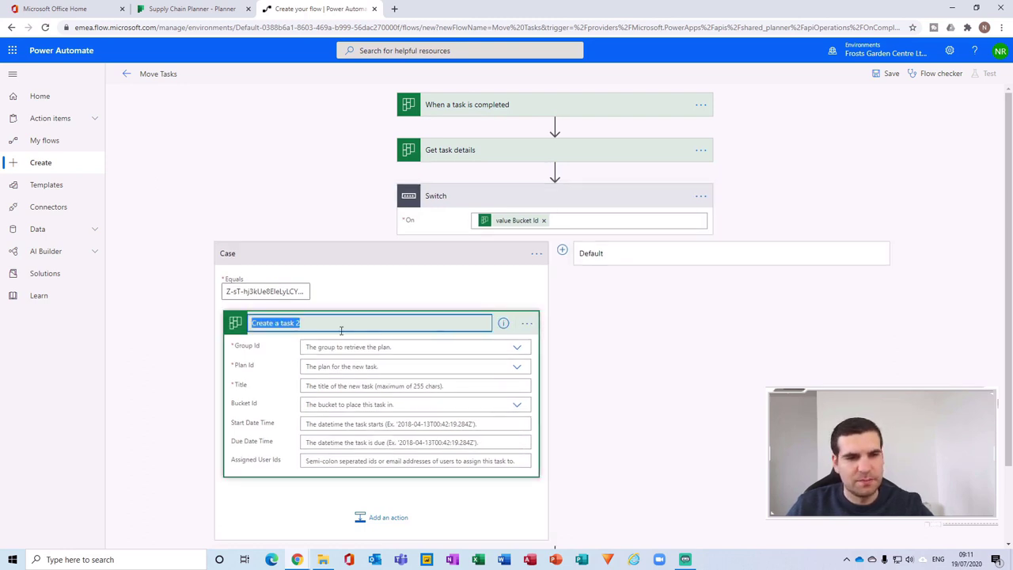
type("Move to")
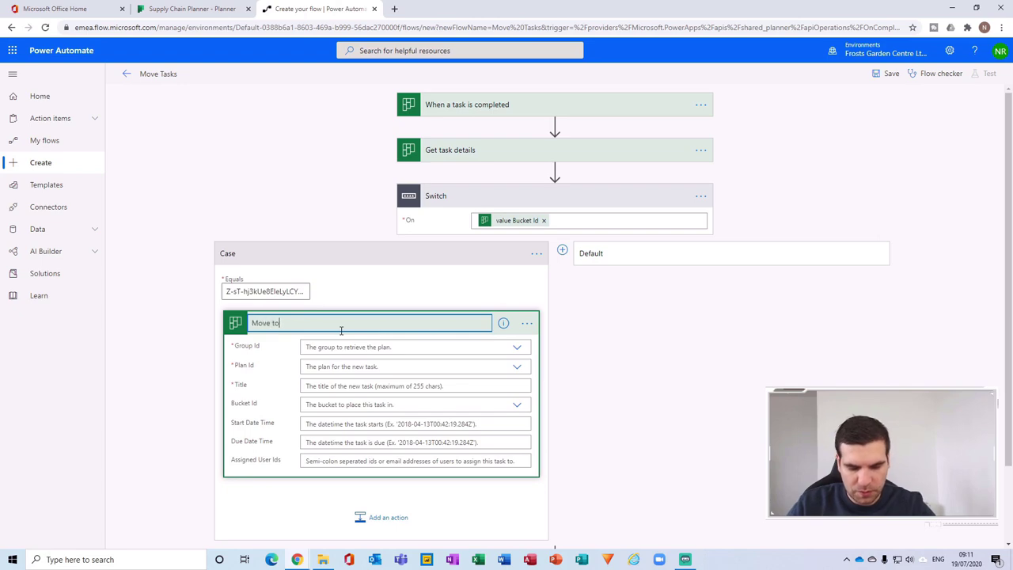
type(" Bucket 2")
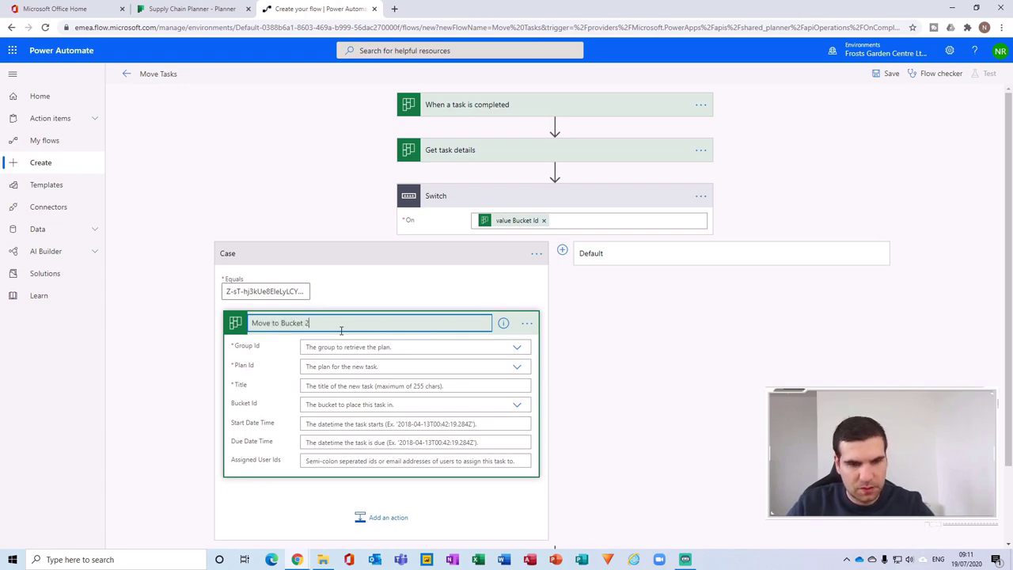
left_click(267, 350)
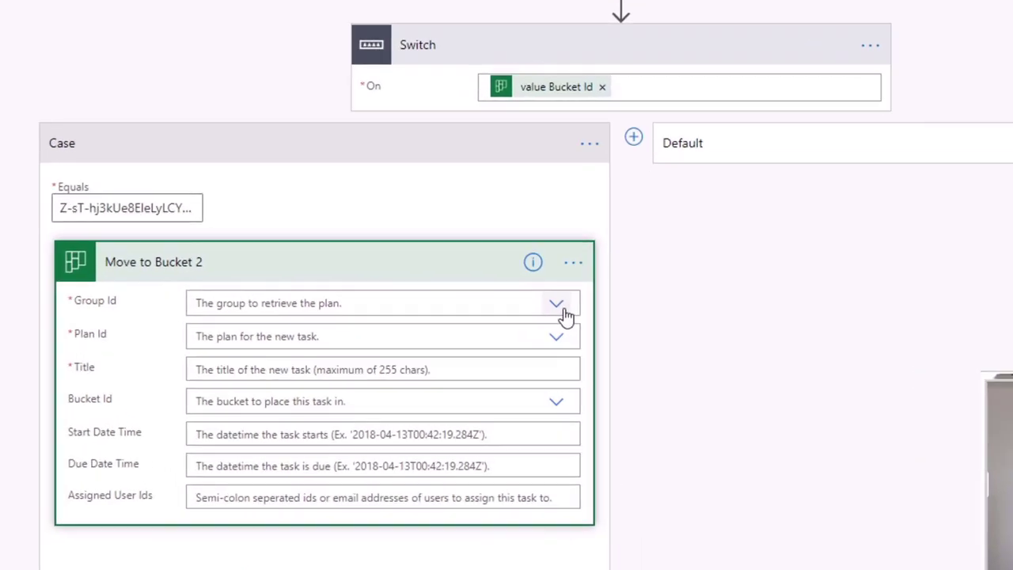
Set the Group Id of "Move to Bucket 2" to Supply Chain Team and its Plan Id to Supply Chain Planner
left_click(516, 348)
left_click(293, 522)
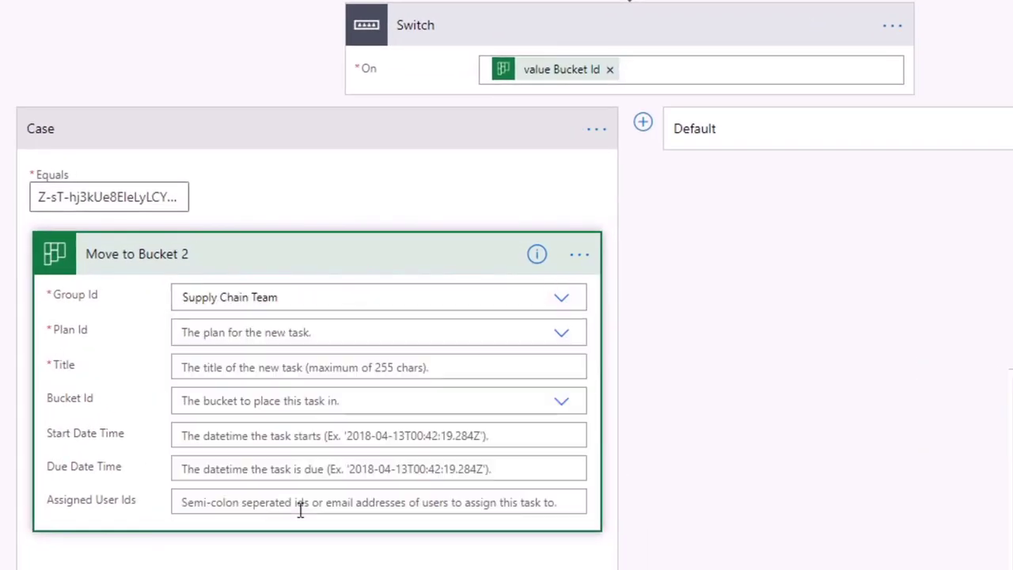
left_click(563, 334)
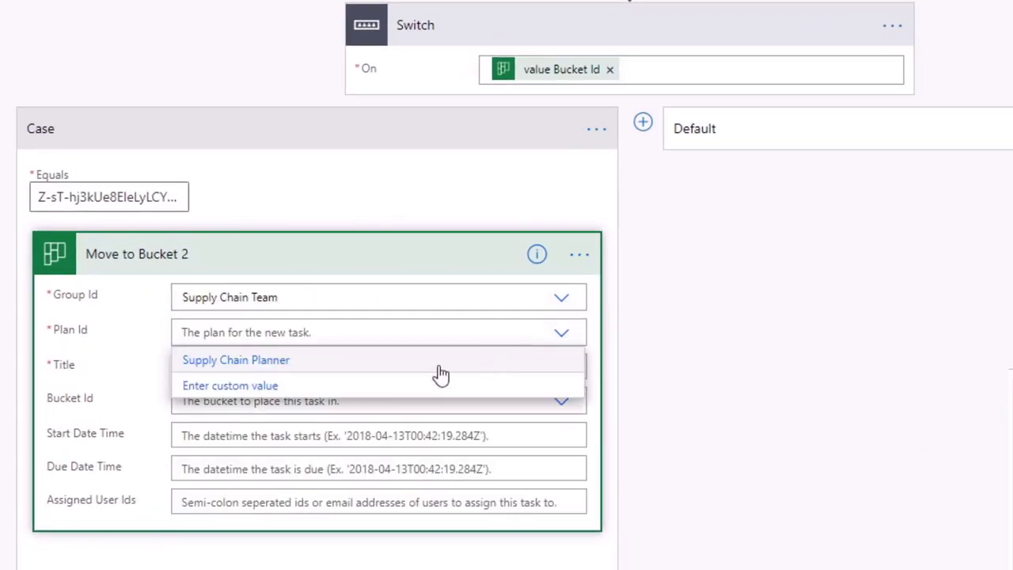
left_click(253, 360)
Set the Title of "Move to Bucket 2" to the trigger's dynamic content "value Title" and its Bucket Id to Bucket 2
left_click(531, 367)
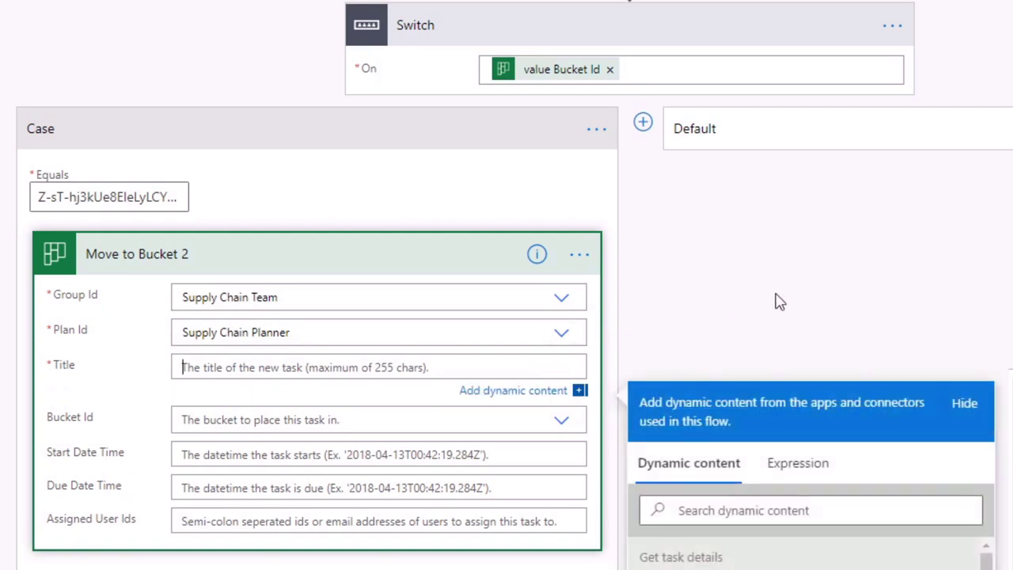
scroll(776, 301, "down", 3)
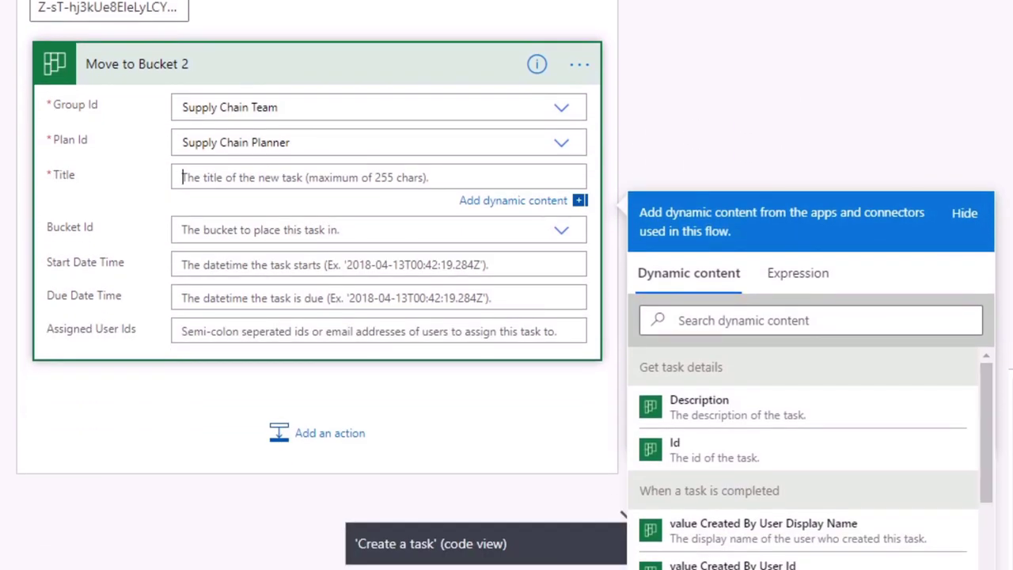
scroll(507, 285, "down", 1)
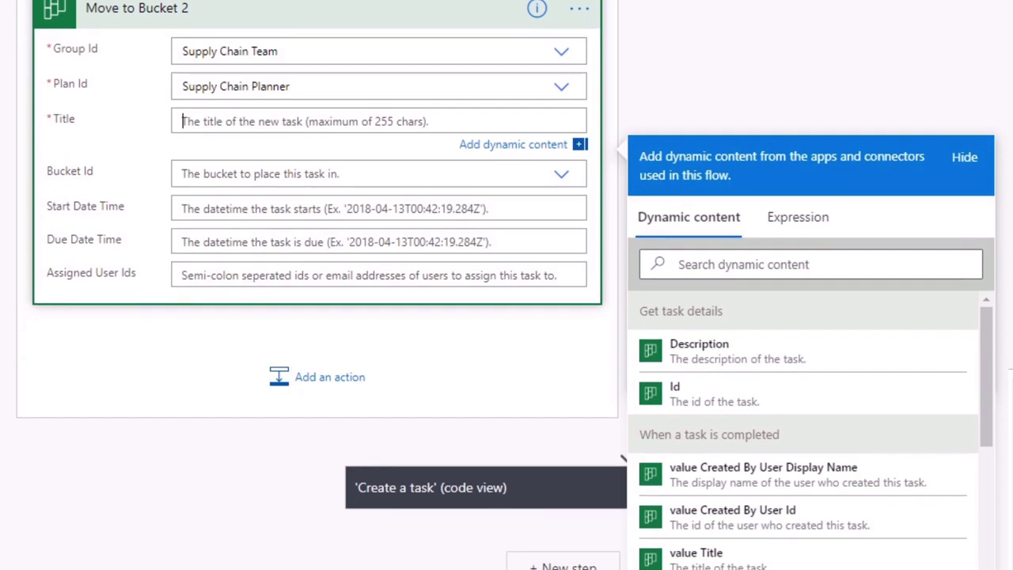
left_click(726, 563)
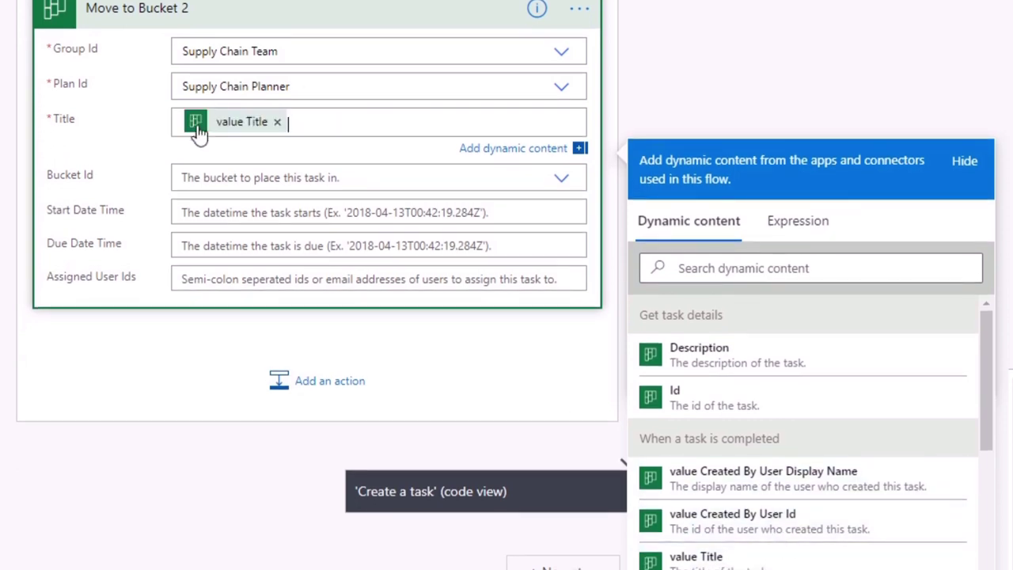
left_click(482, 179)
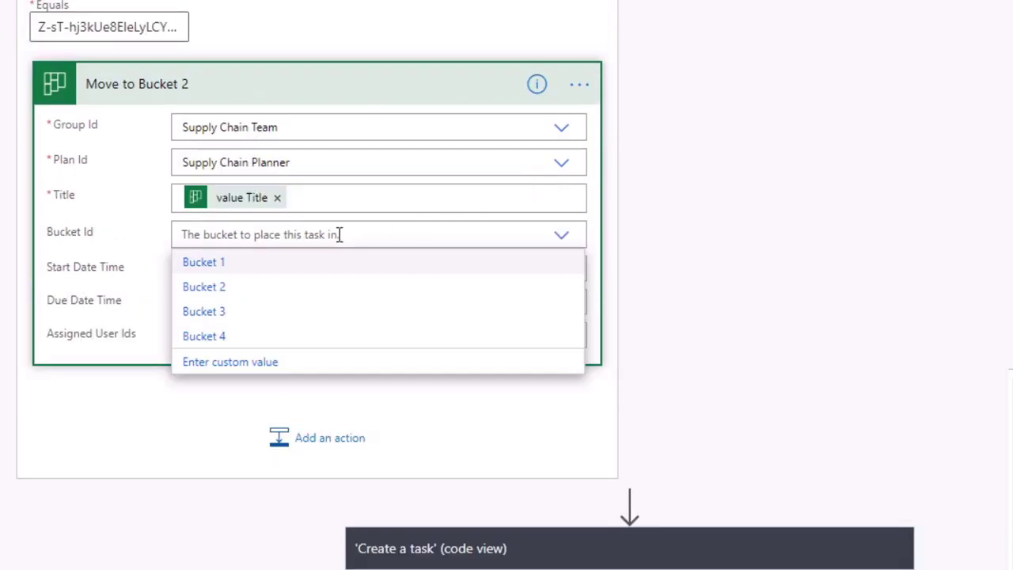
scroll(396, 72, "up", 2)
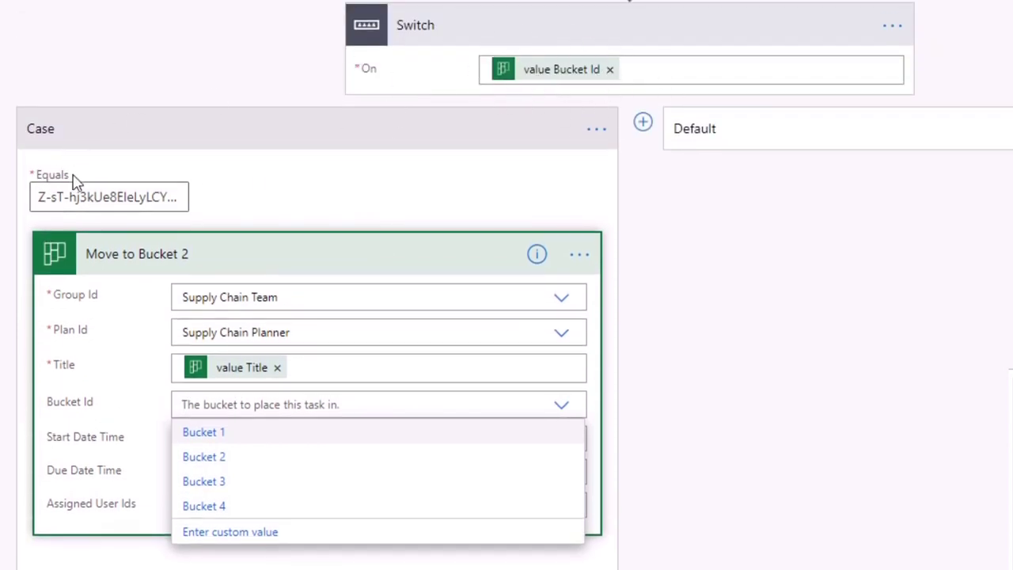
left_click(206, 459)
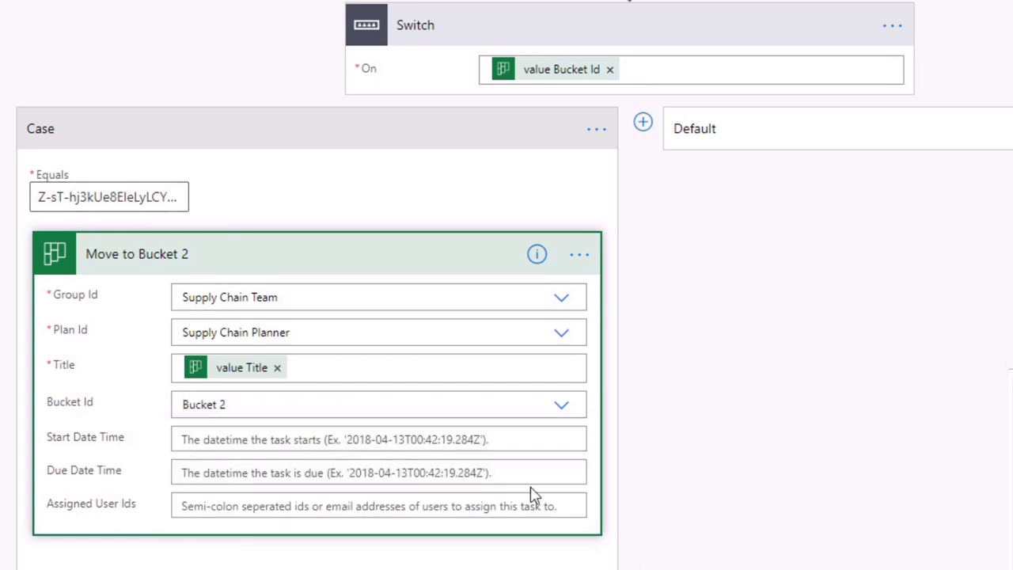
Rename the case "Bucket 1 move to Bucket 2" and add a second case to the Switch
scroll(515, 312, "down", 1)
scroll(518, 182, "up", 2)
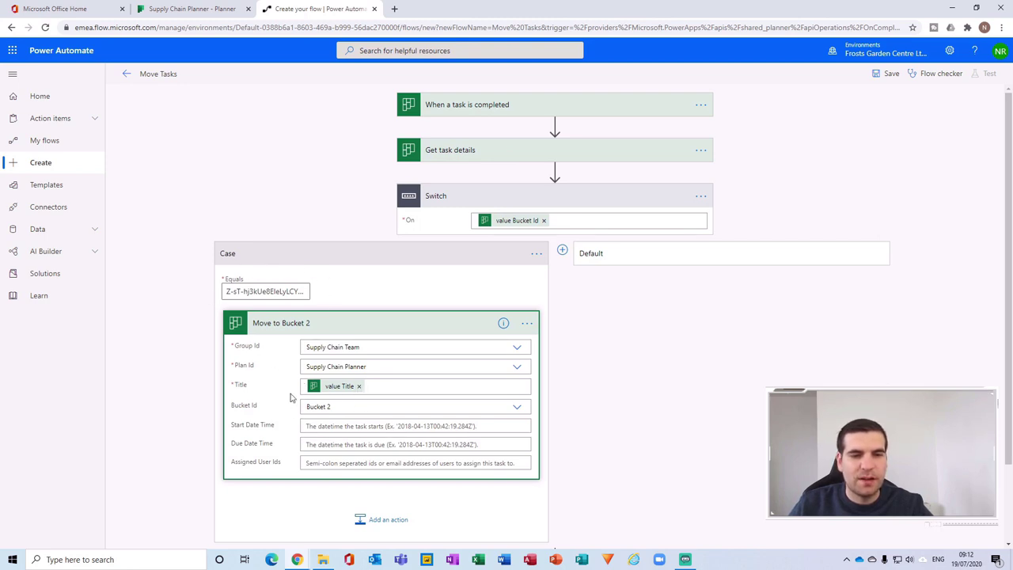
scroll(330, 409, "down", 1)
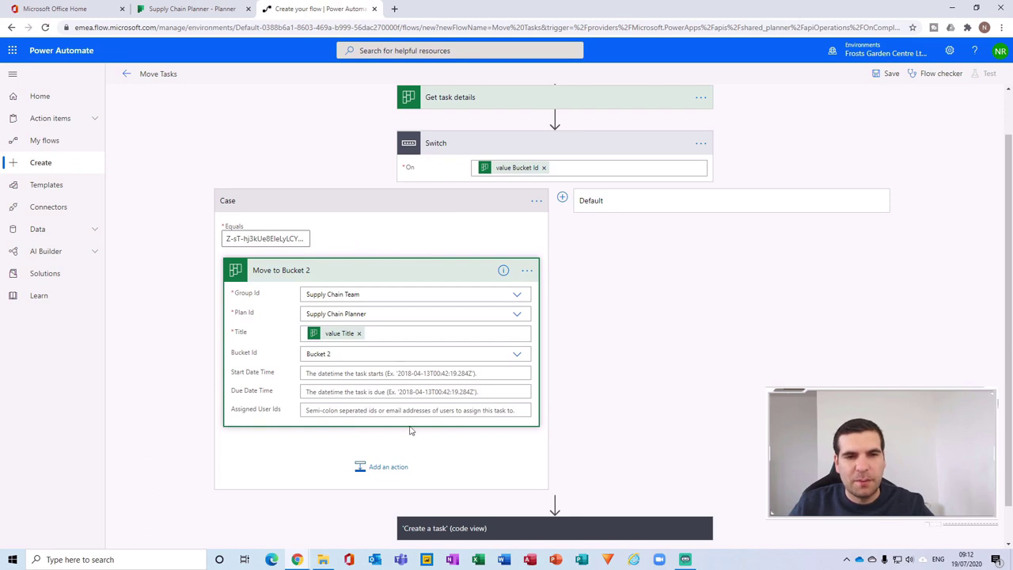
left_click(536, 203)
left_click(578, 202)
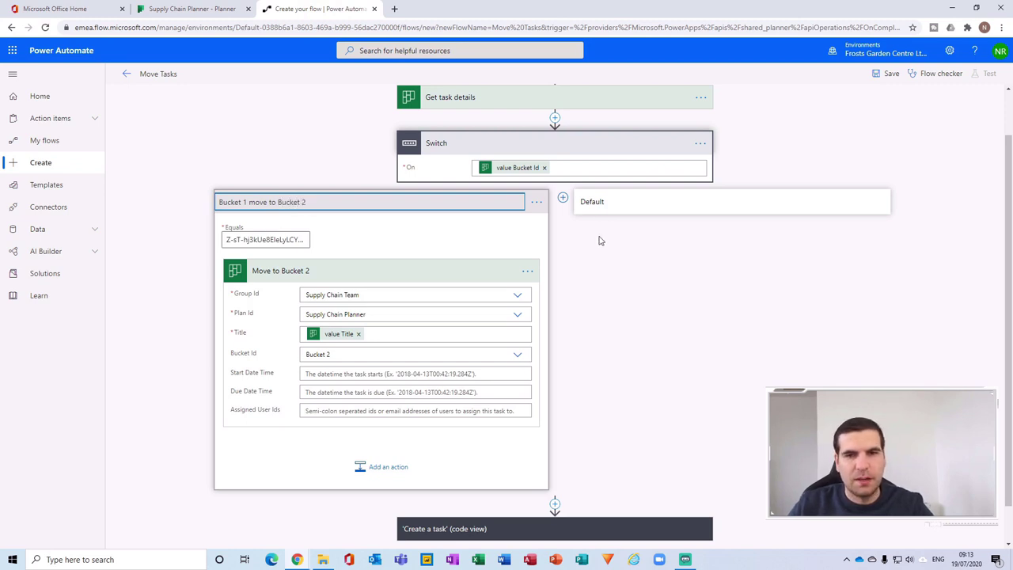
left_click(563, 198)
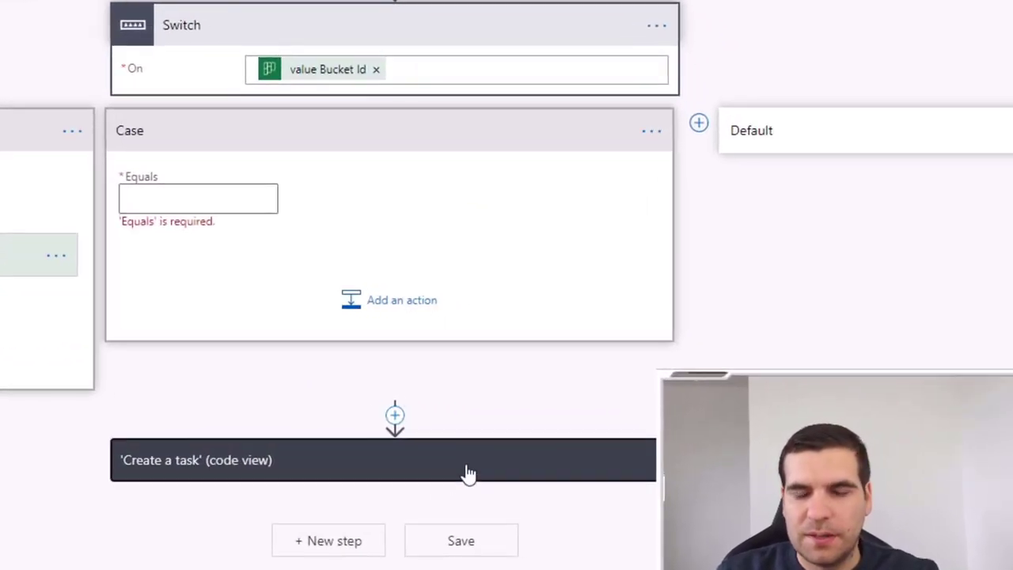
Leave the code view of "Create a task" below the Switch and change that action's Bucket Id to Bucket 2
left_click(468, 473)
scroll(584, 420, "down", 1)
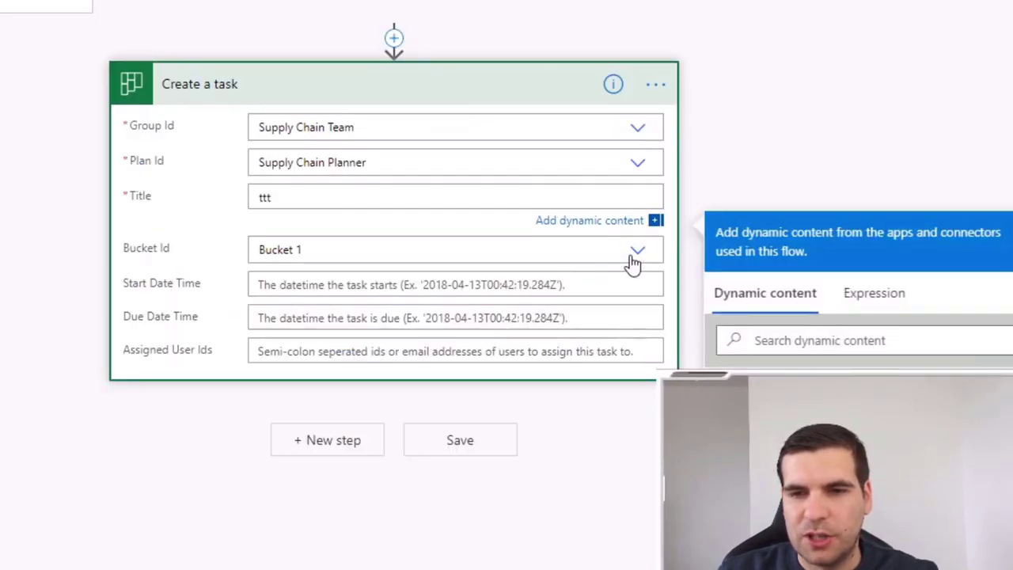
left_click(618, 259)
left_click(284, 476)
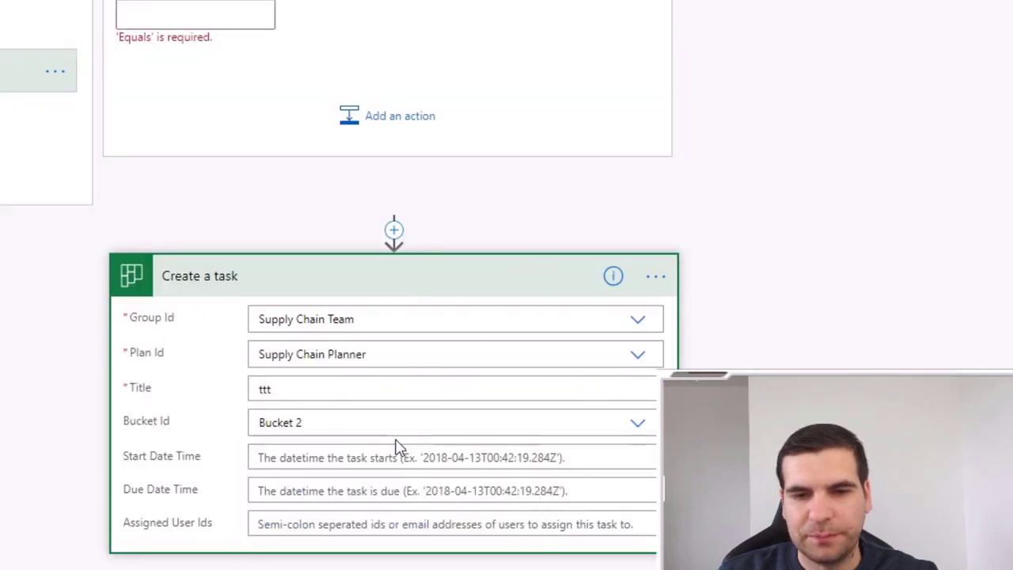
Copy the bucketId value from the code view of "Create a task" below the Switch into the Equals field of the second case
left_click(656, 279)
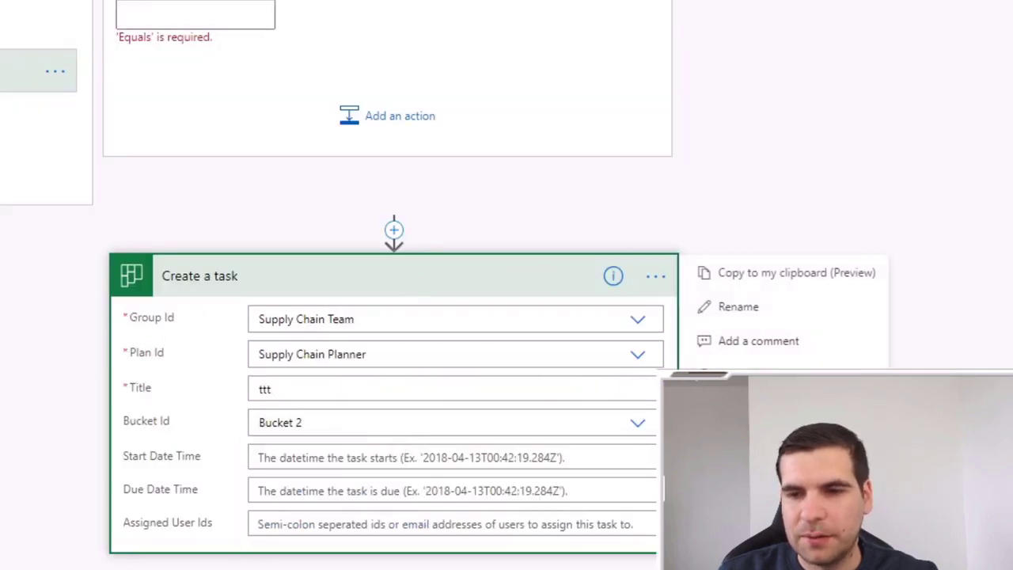
left_click(745, 448)
left_click_drag(343, 354, 532, 354)
key("ctrl+c")
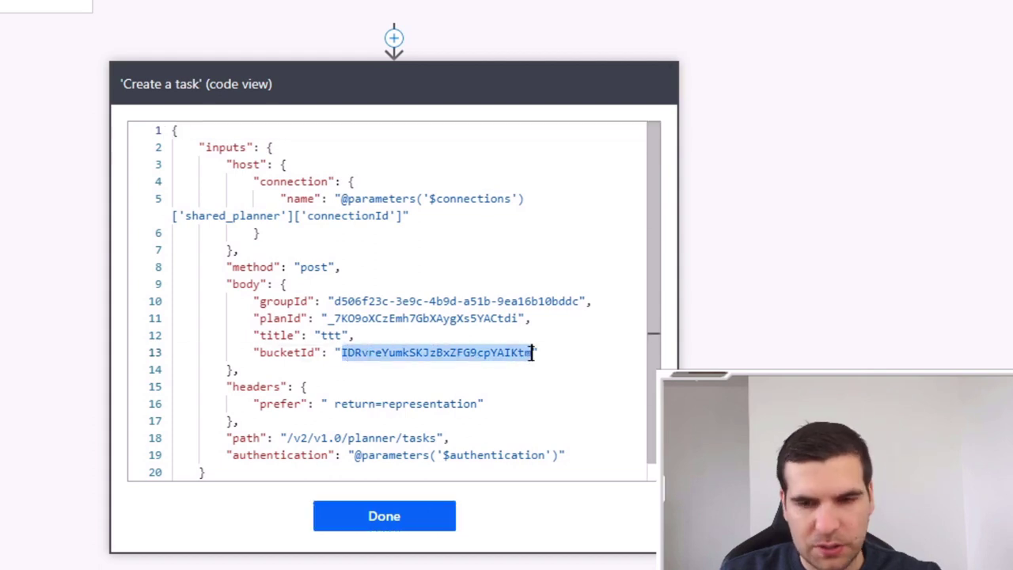
left_click(393, 525)
left_click(134, 198)
key("ctrl+v")
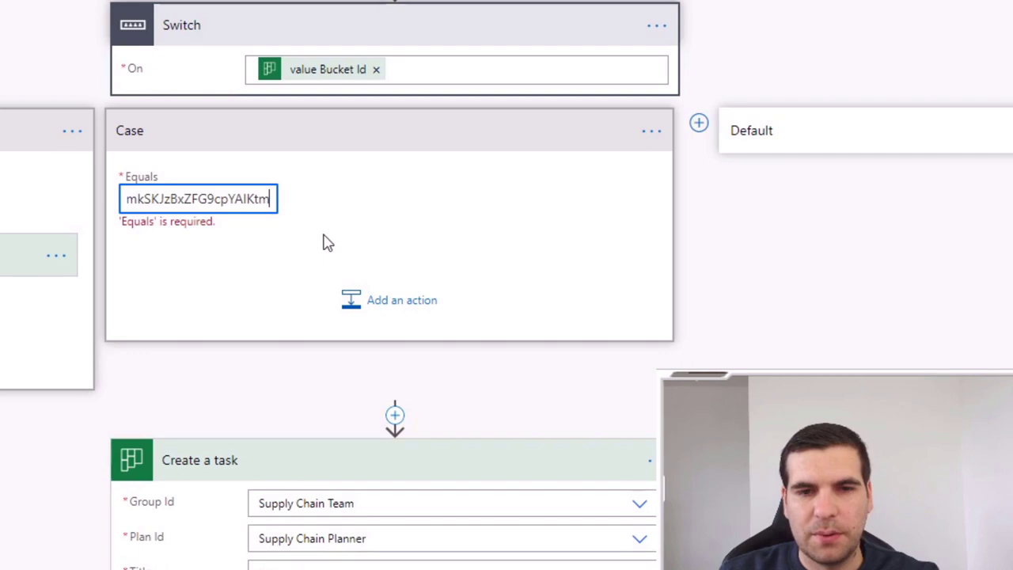
Find the Planner action "Create a task" with the search "create task" and add it to the second case
left_click(388, 299)
left_click(270, 307)
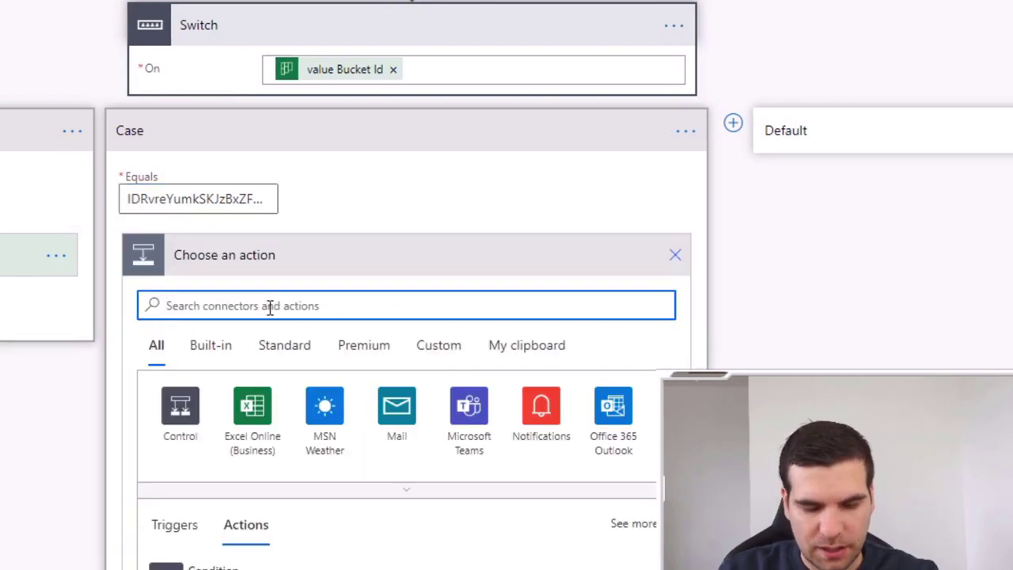
type("create task")
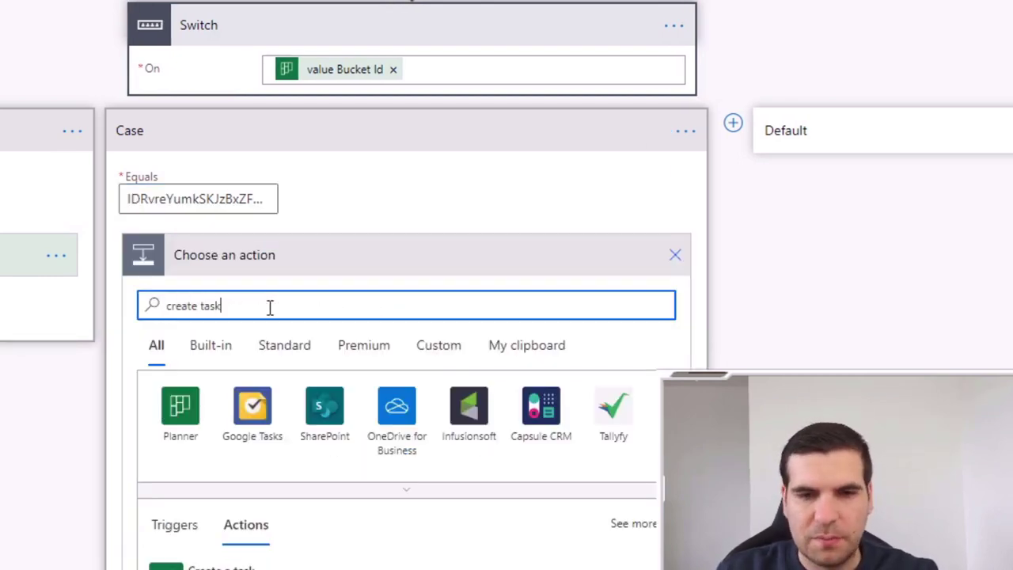
left_click(475, 567)
scroll(443, 238, "down", 1)
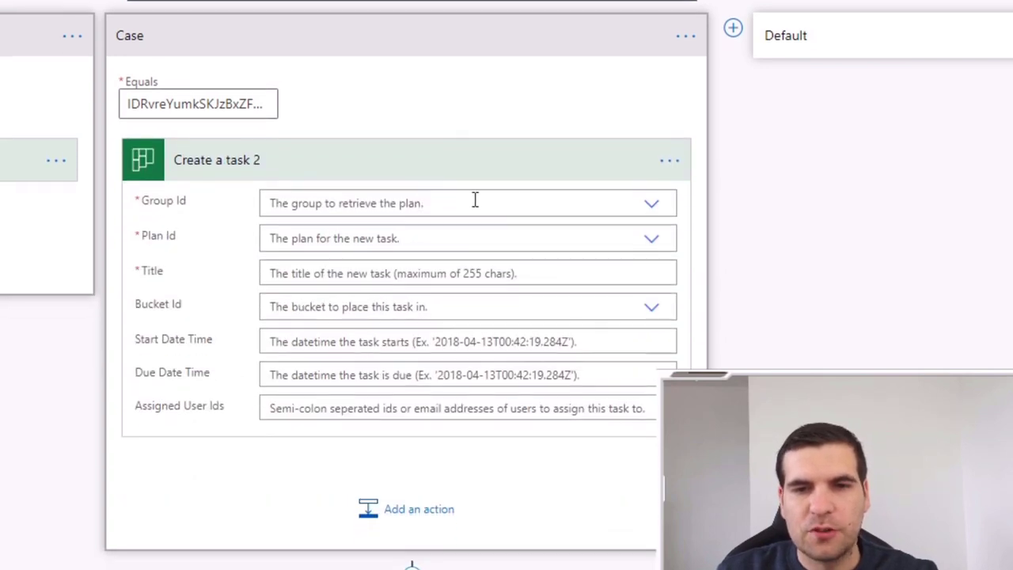
Set the Group Id of the second case's new task action to Supply Chain Team and its Plan Id to Supply Chain Planner
left_click(652, 206)
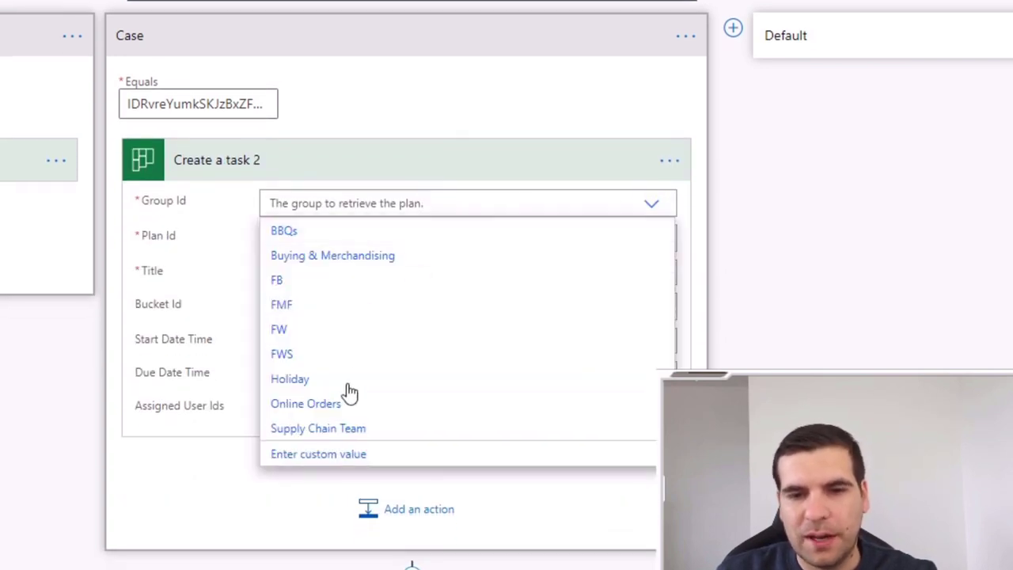
left_click(335, 428)
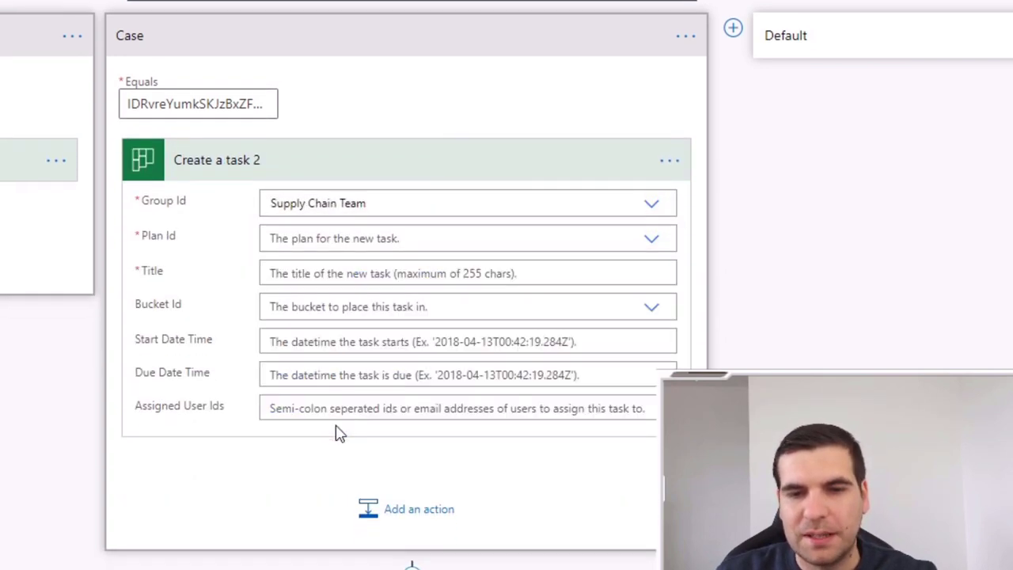
left_click(652, 242)
left_click(362, 267)
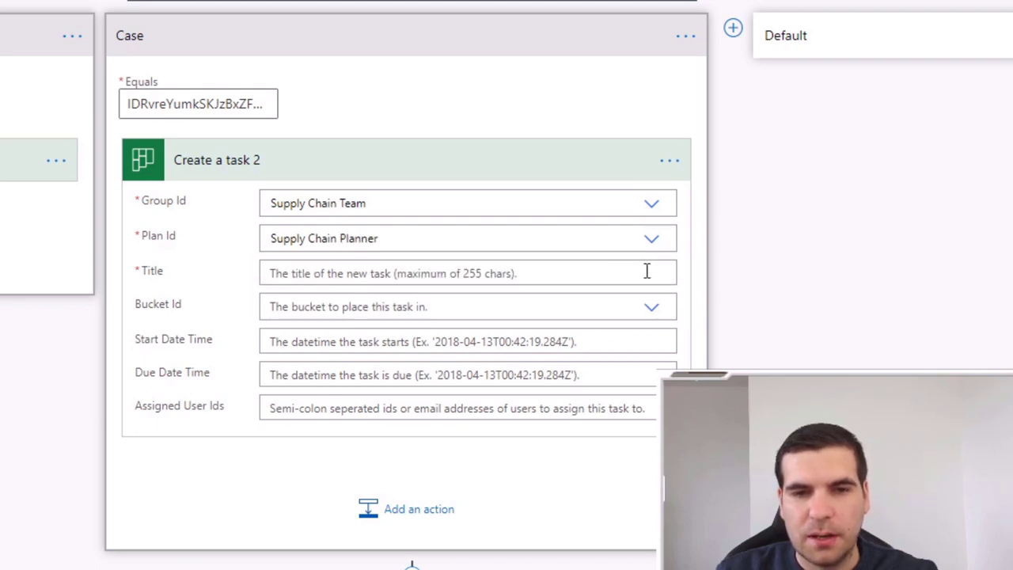
Set the Title of the second case's task action to the dynamic content "value Title" and its Bucket Id to Bucket 3
left_click(532, 272)
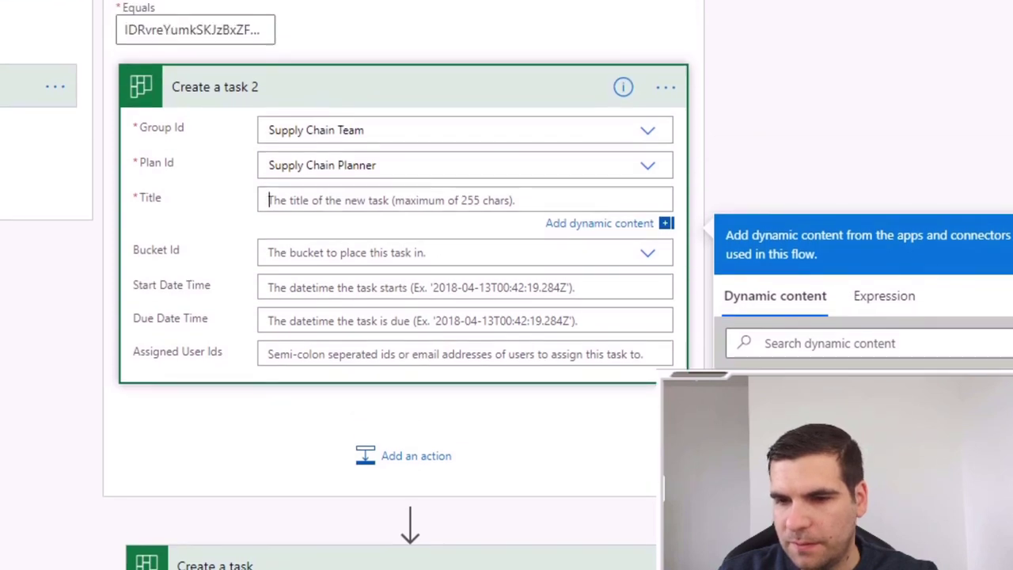
left_click(792, 396)
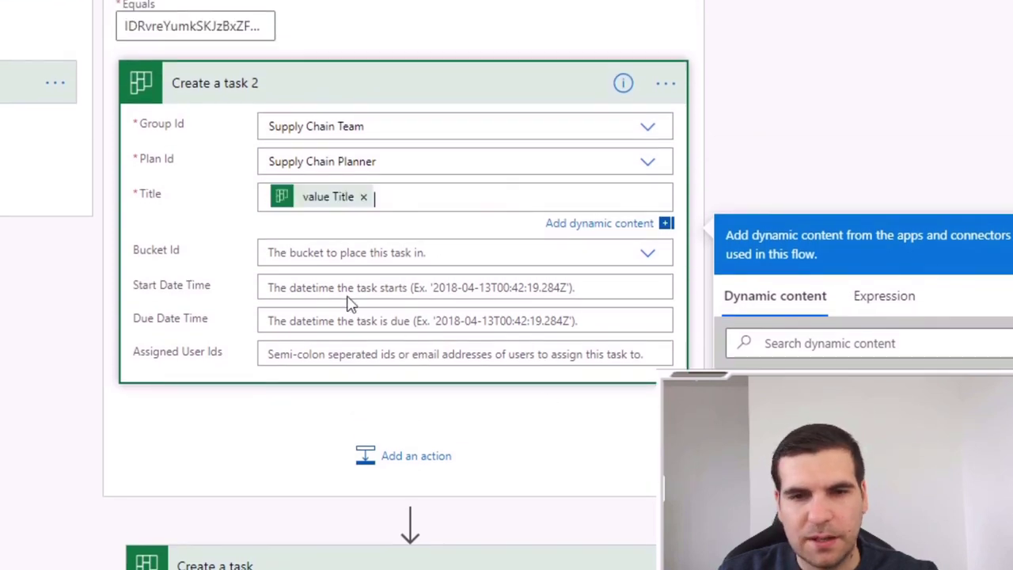
left_click(339, 252)
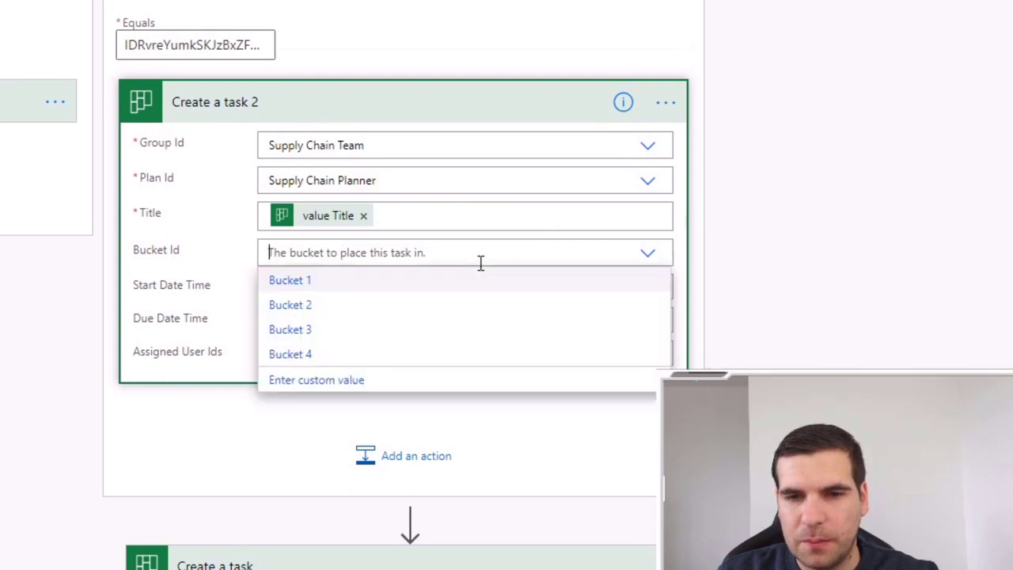
left_click(294, 331)
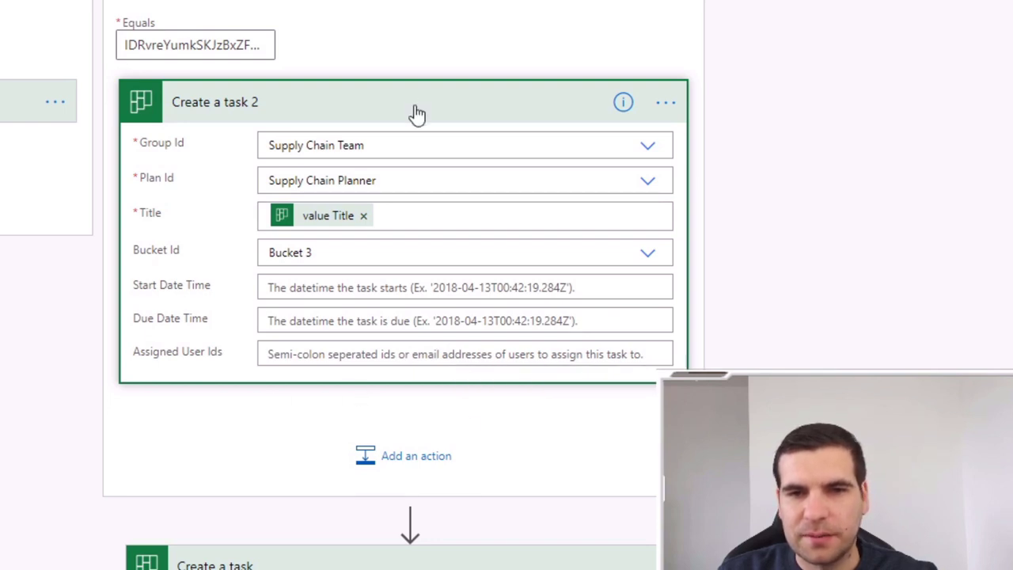
Rename the second case's task action "Move to Bucket 3"
left_click(667, 103)
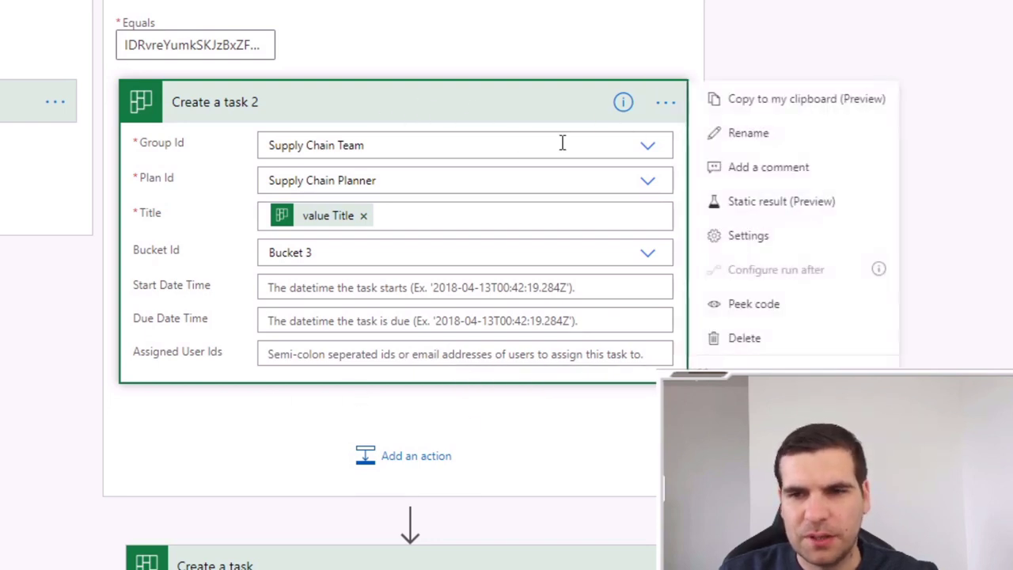
left_click(764, 134)
type("Move to Bucket 3")
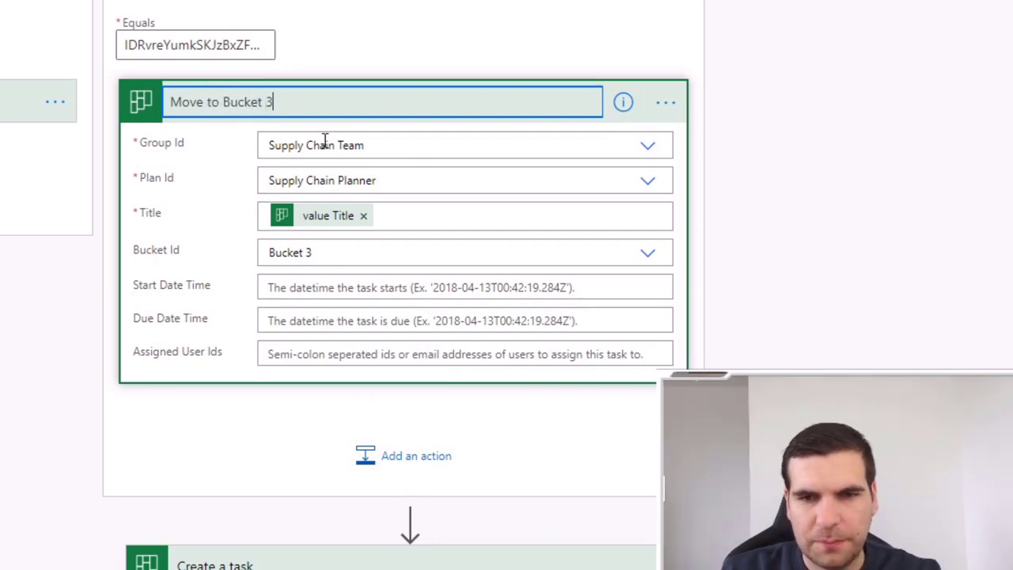
Rename the second case "Bucket 2 move to Bucket 3"
left_click(697, 16)
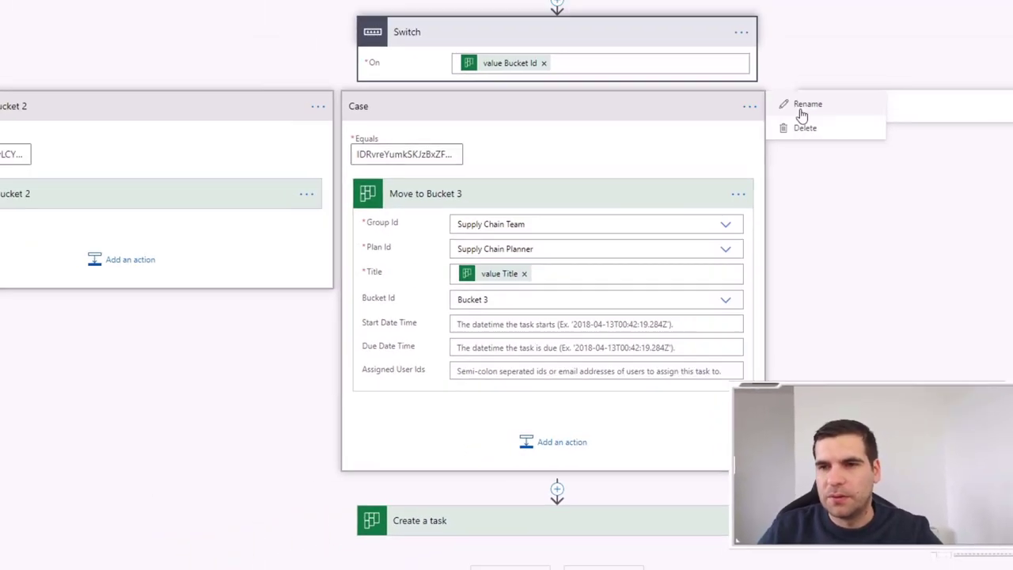
left_click(773, 106)
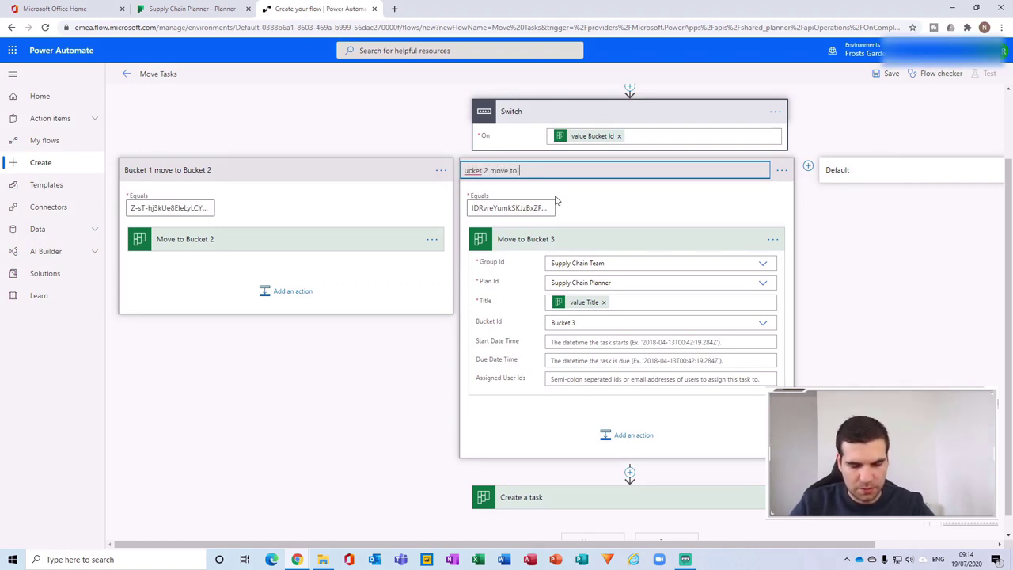
type("3")
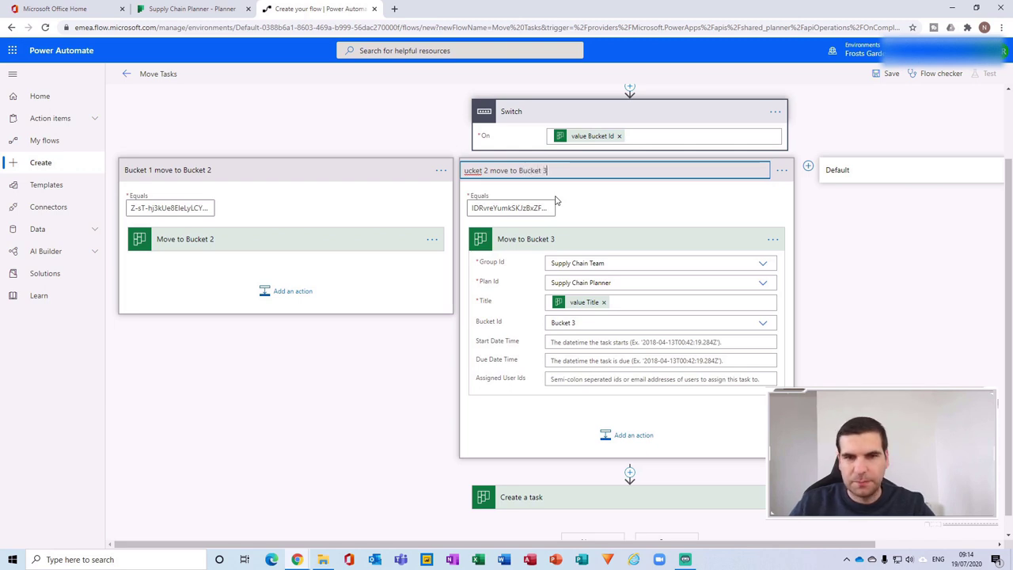
type("B")
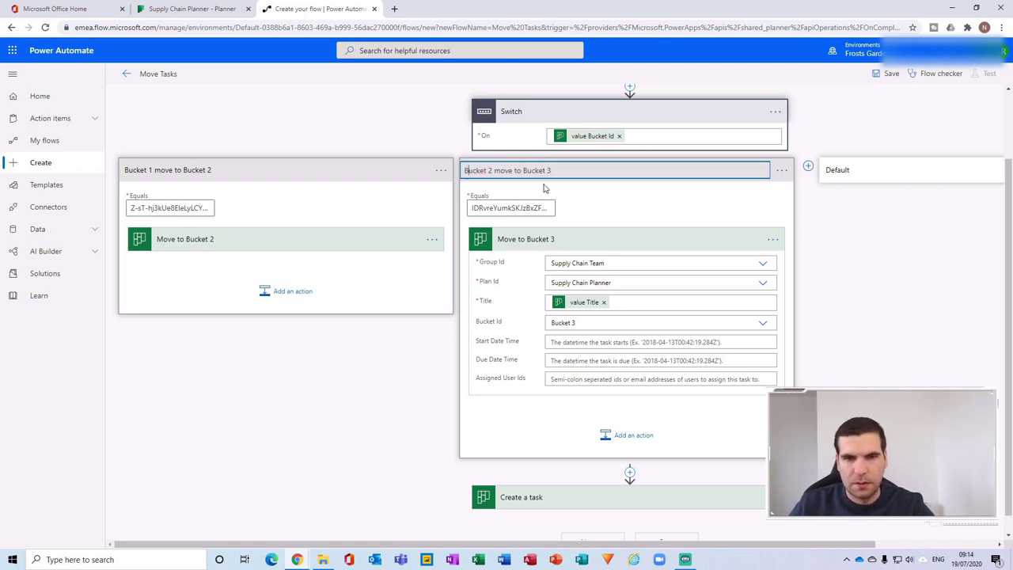
left_click(629, 188)
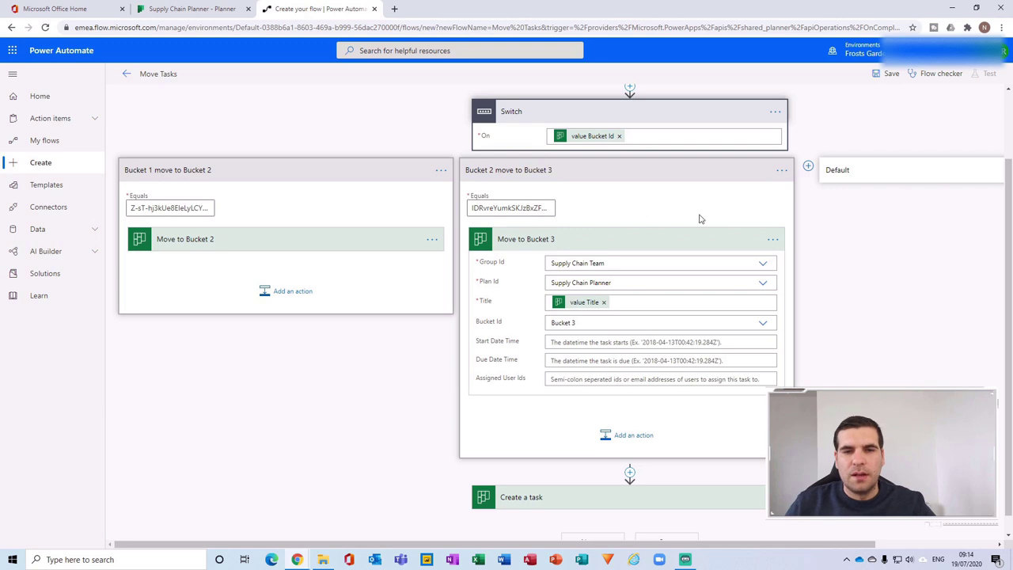
Collapse the "Move to Bucket 3" action and add a third case to the Switch
left_click(640, 238)
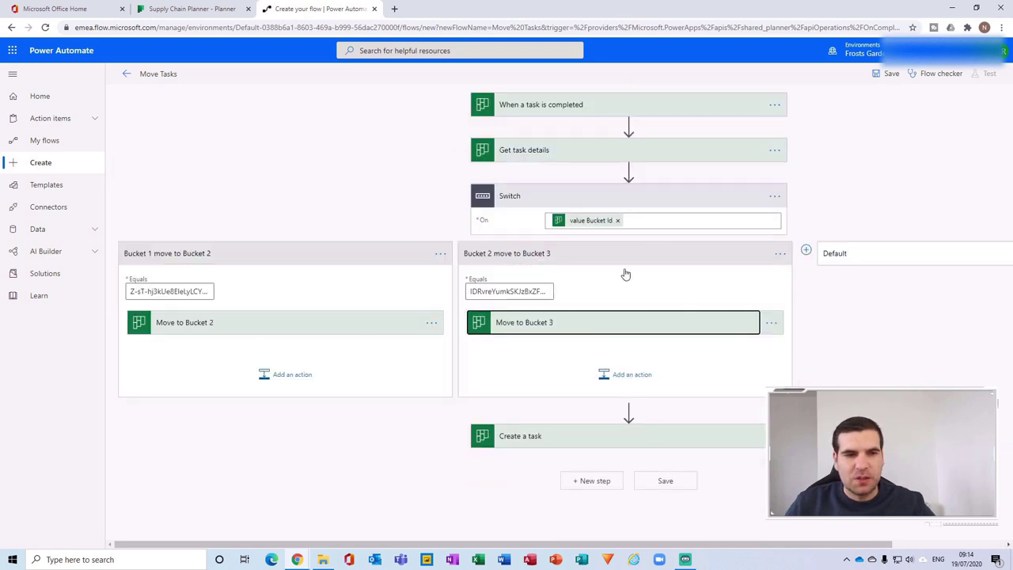
left_click(807, 251)
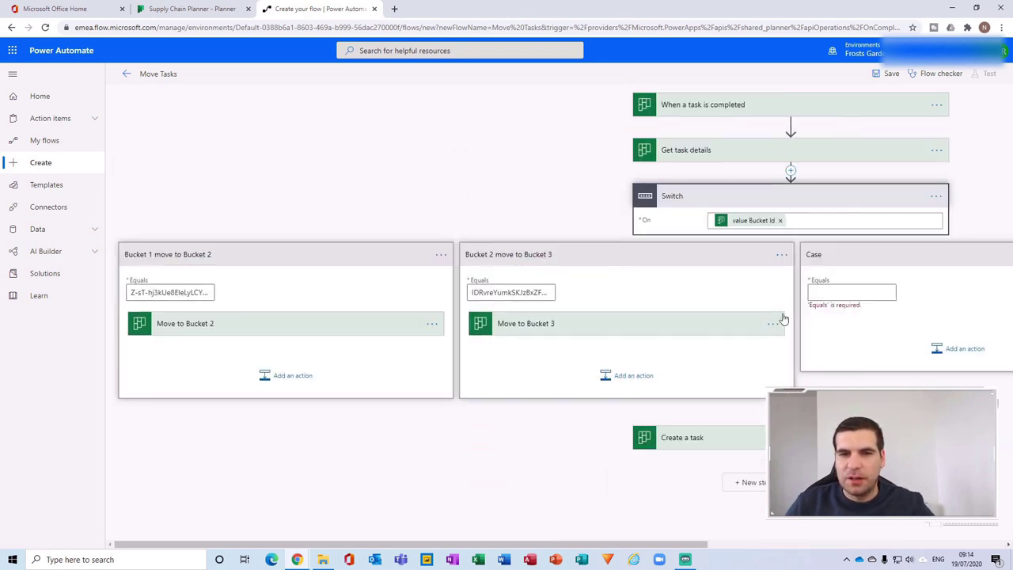
left_click_drag(568, 544, 745, 543)
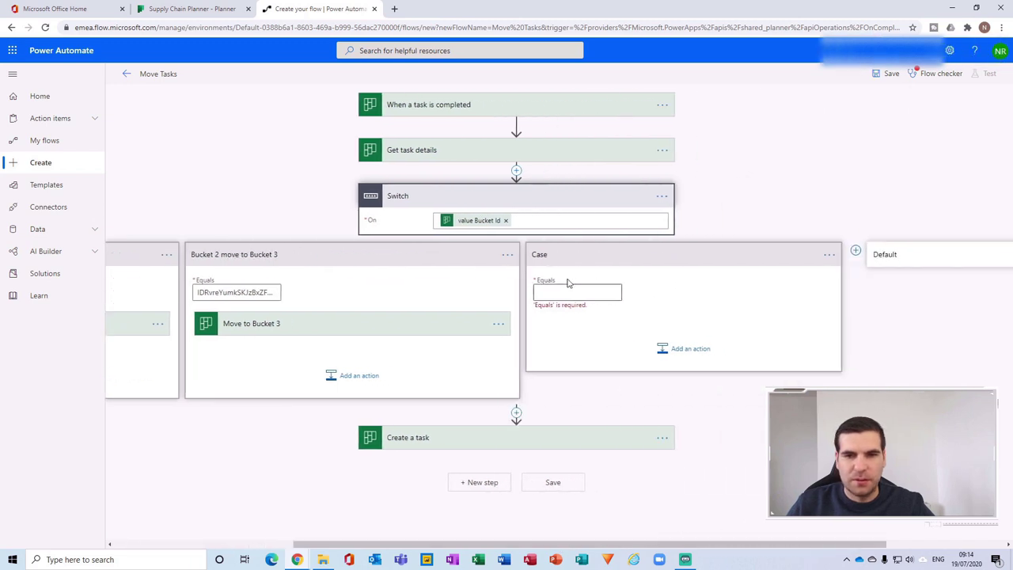
Expand "Create a task" below the Switch and change its Bucket Id to Bucket 3
left_click(593, 438)
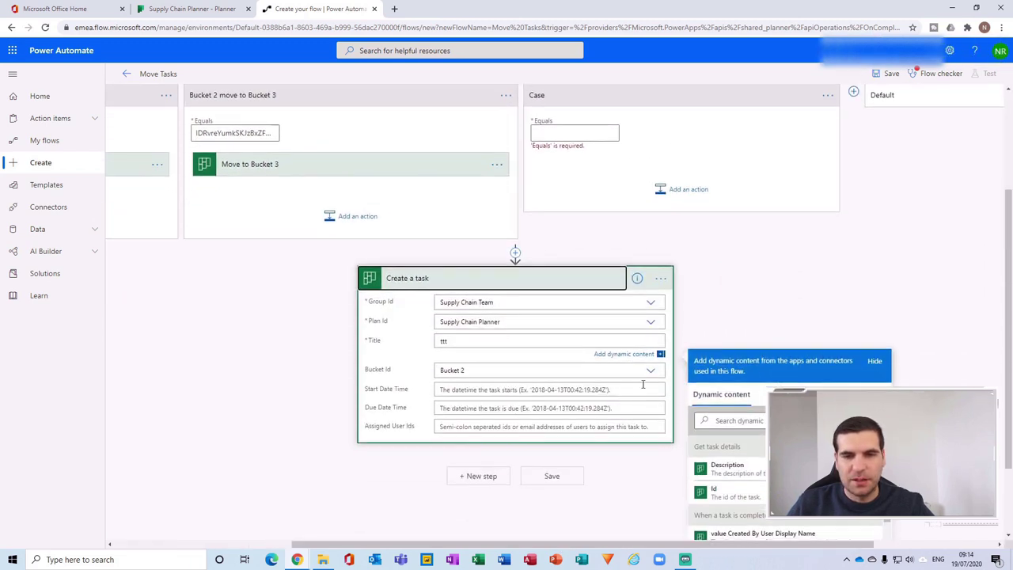
left_click(652, 373)
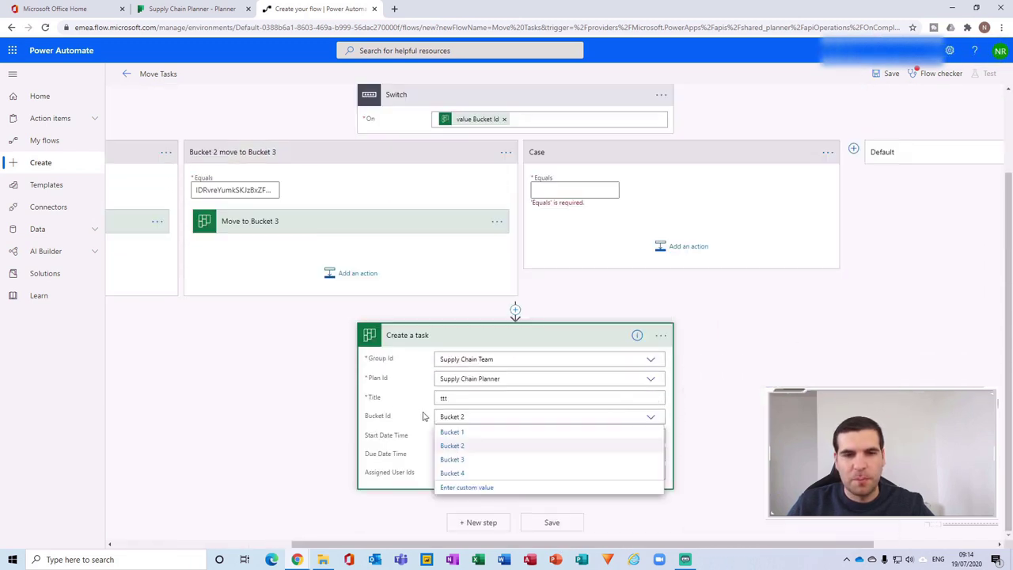
left_click(469, 463)
Copy the Bucket 3 bucketId from the code view of "Create a task" into the Equals field of the third case
left_click(661, 337)
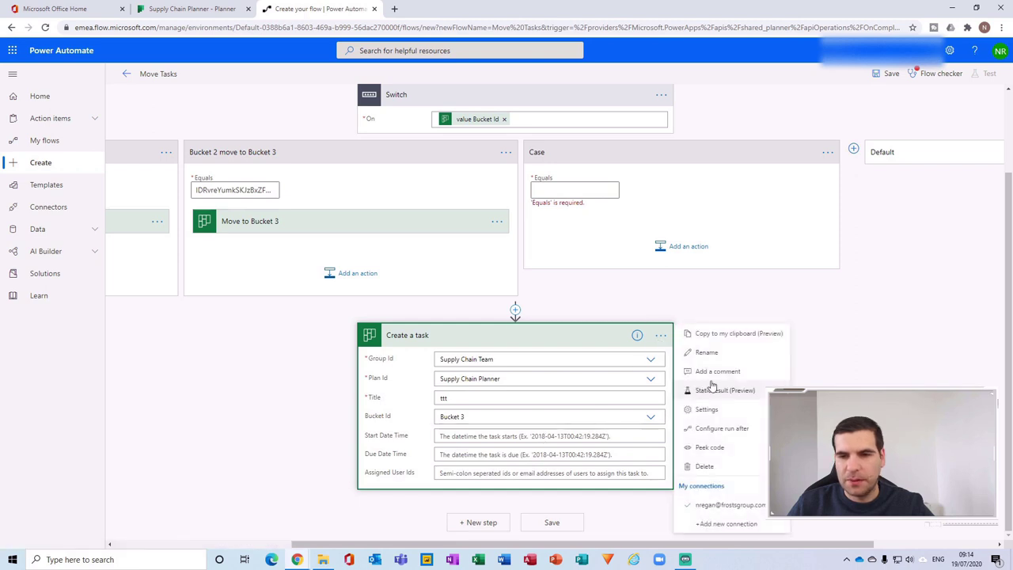
left_click(707, 446)
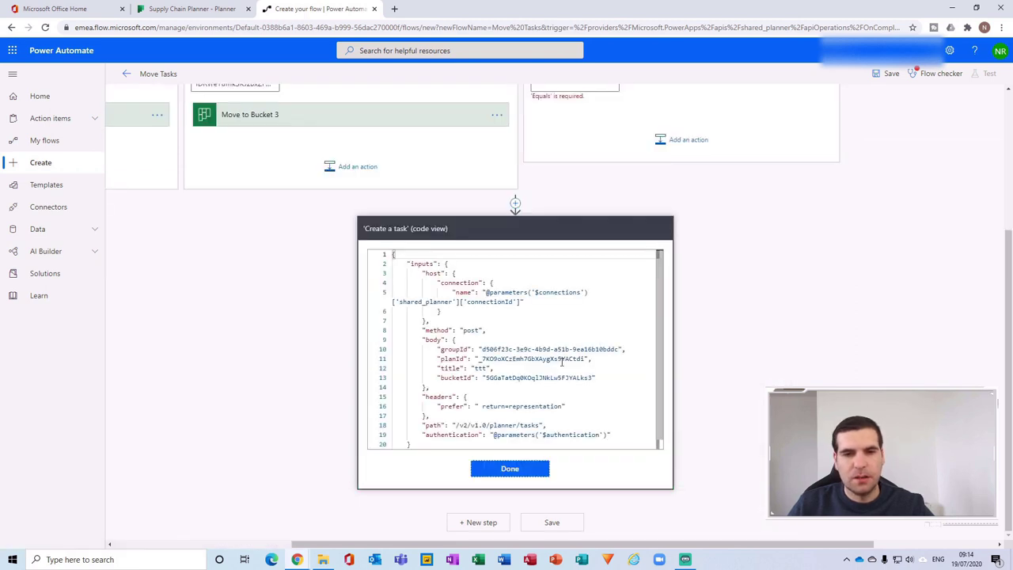
left_click_drag(592, 377, 516, 377)
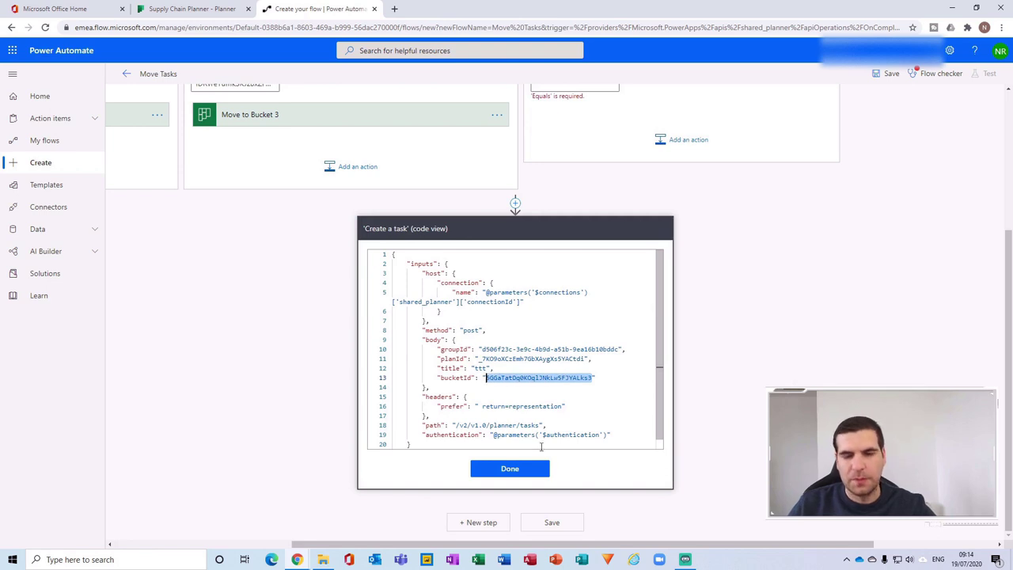
left_click(541, 467)
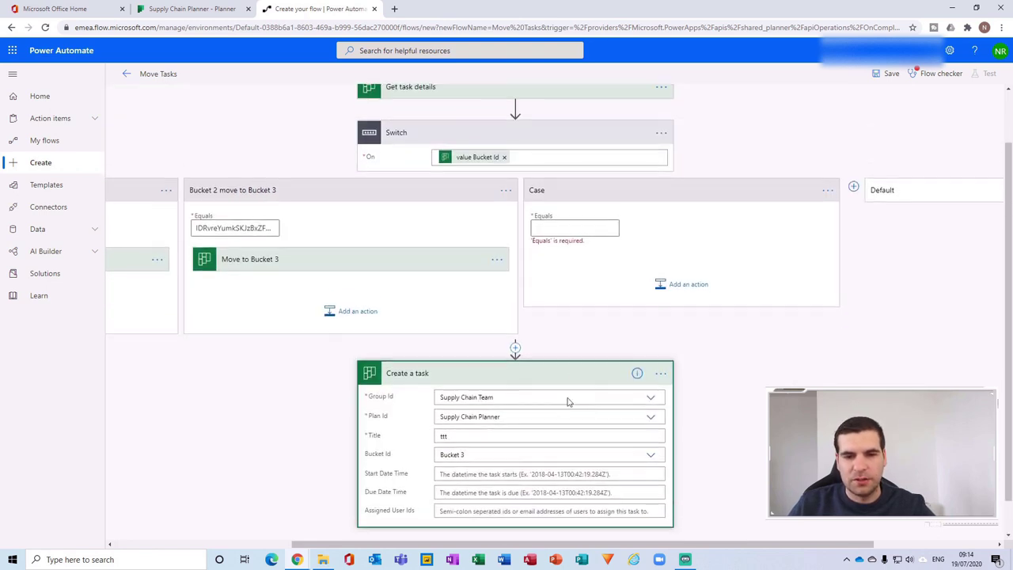
scroll(657, 305, "down", 1)
left_click(565, 193)
key("ctrl+v")
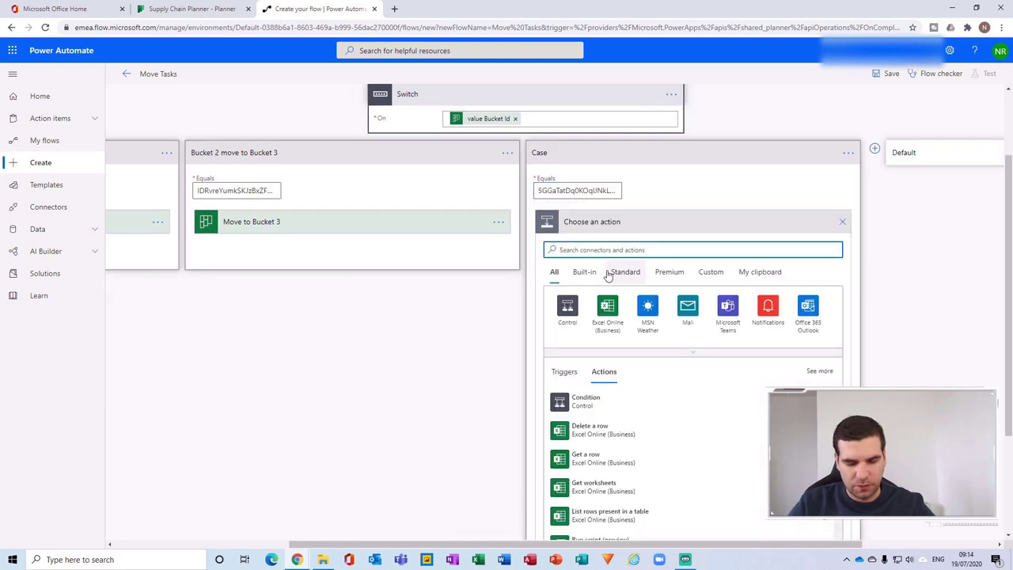
Search the actions for "create task" and add Planner's "Create a task" to the third case
type("create")
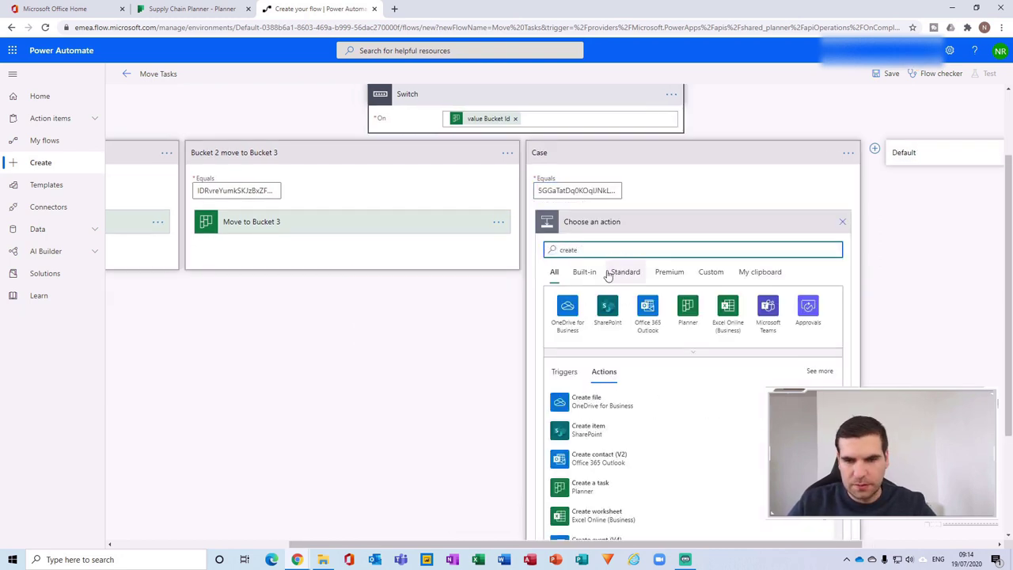
type(" task")
left_click(601, 408)
Set the Group Id of the third case's new task action to Supply Chain Team and its Plan Id to Supply Chain Planner
left_click(826, 246)
left_click(665, 377)
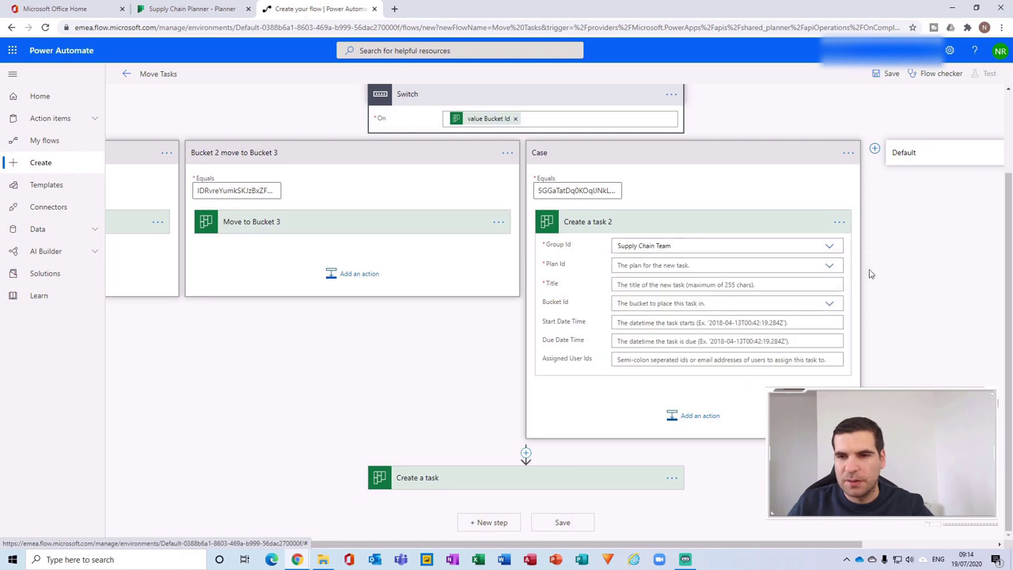
left_click(829, 265)
left_click(735, 282)
Set the third case's new task Title to the dynamic content value Title and its Bucket Id to Bucket 4
left_click(722, 285)
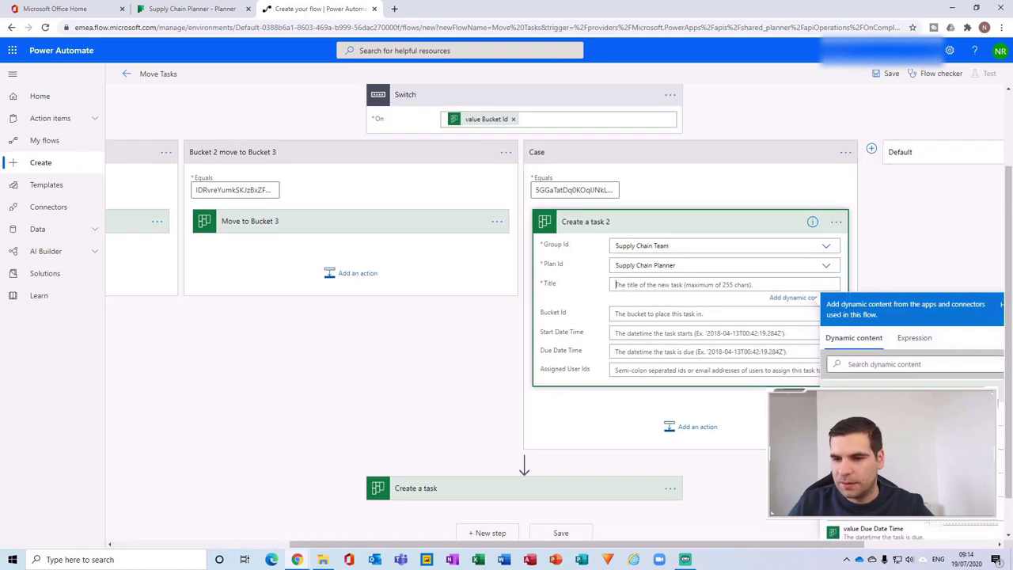
left_click(879, 412)
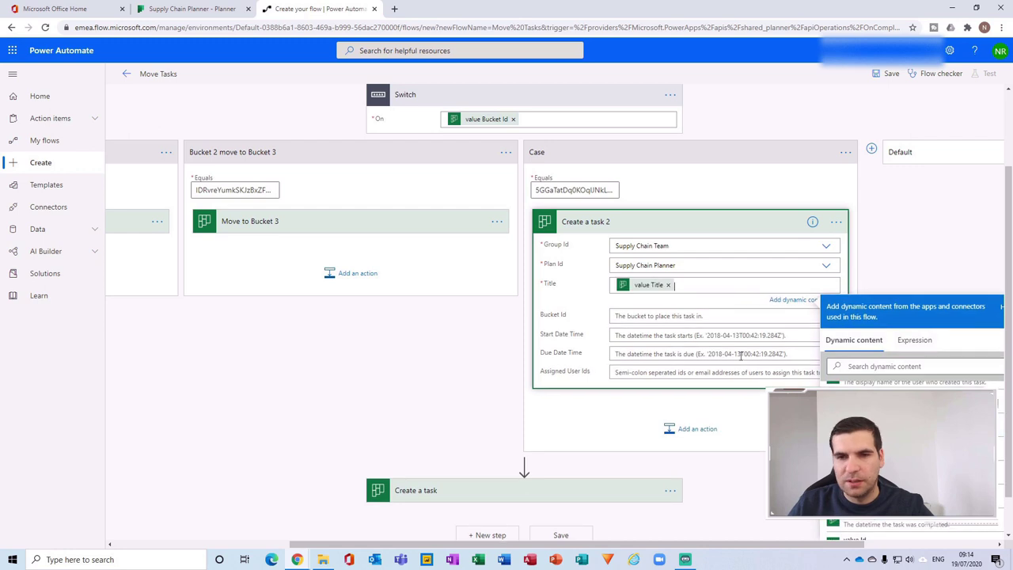
left_click(641, 315)
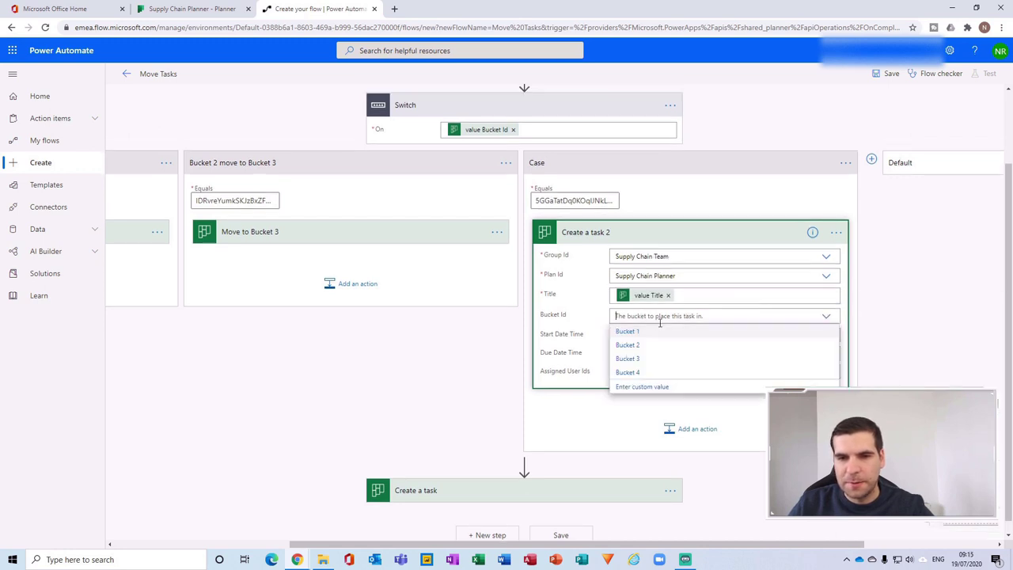
left_click(645, 372)
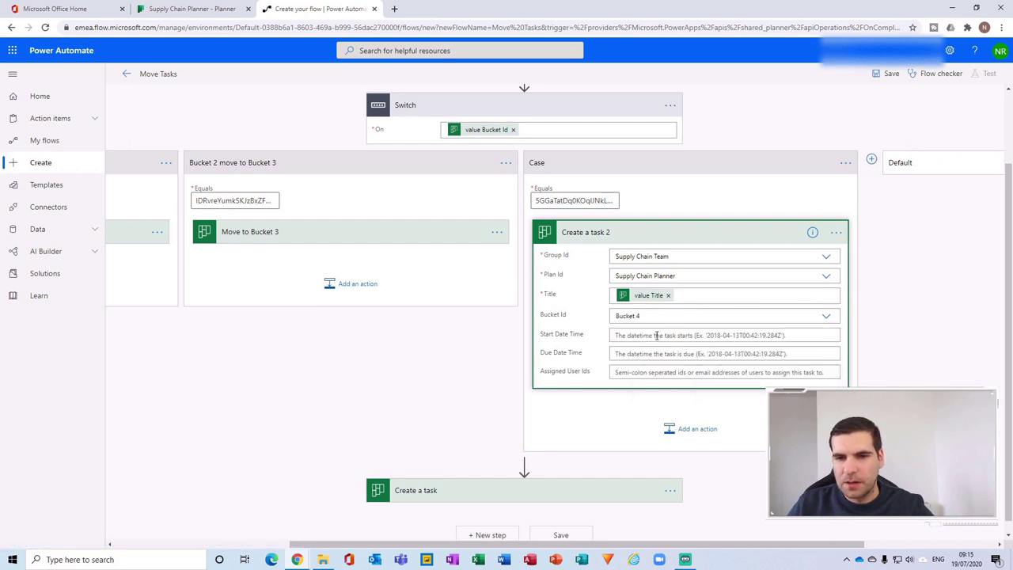
Rename the "Create a task 2" action in the third case to "Move to Bucket 4"
left_click(835, 236)
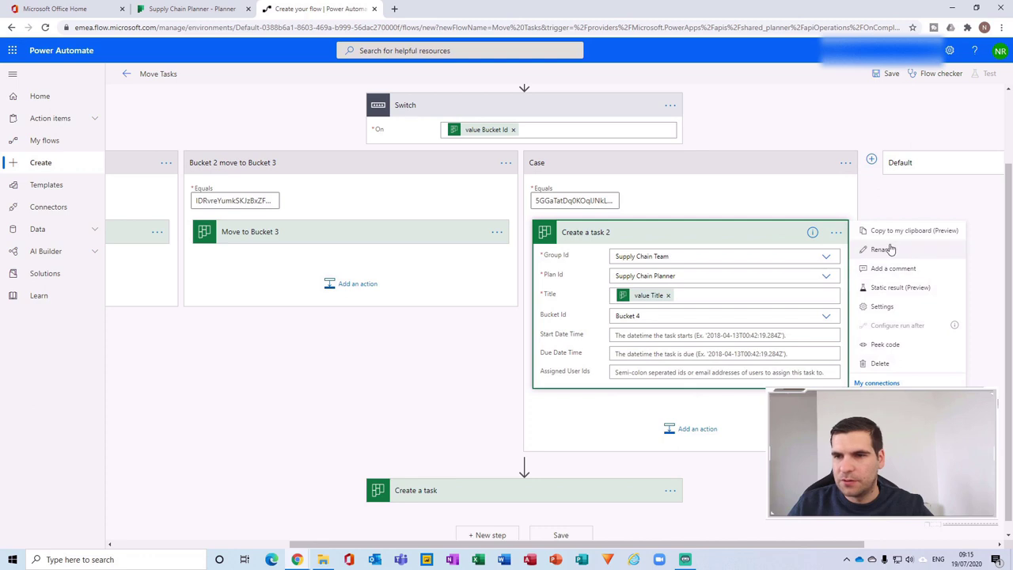
left_click(871, 249)
type("Move to")
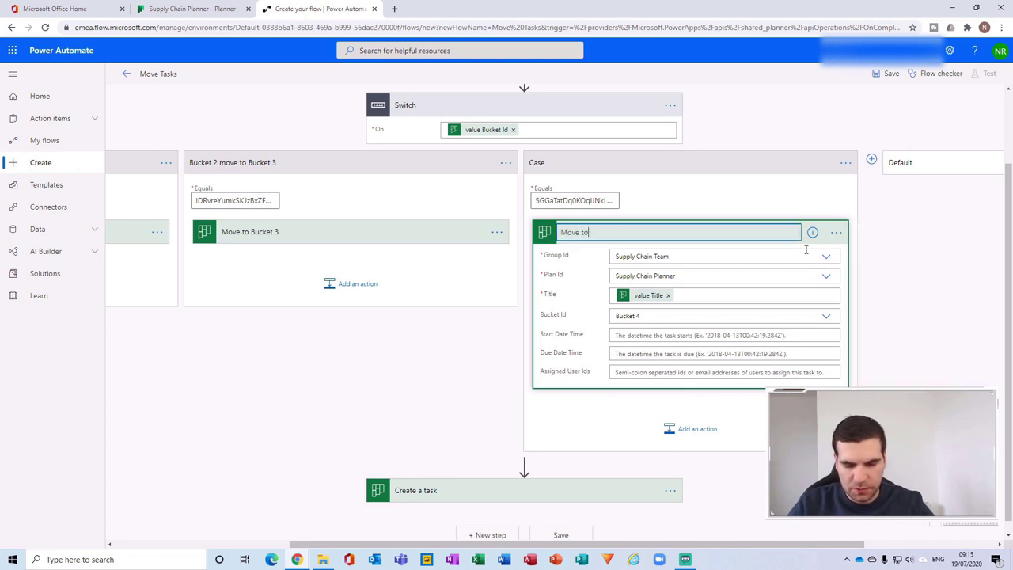
type(" Bucket 4")
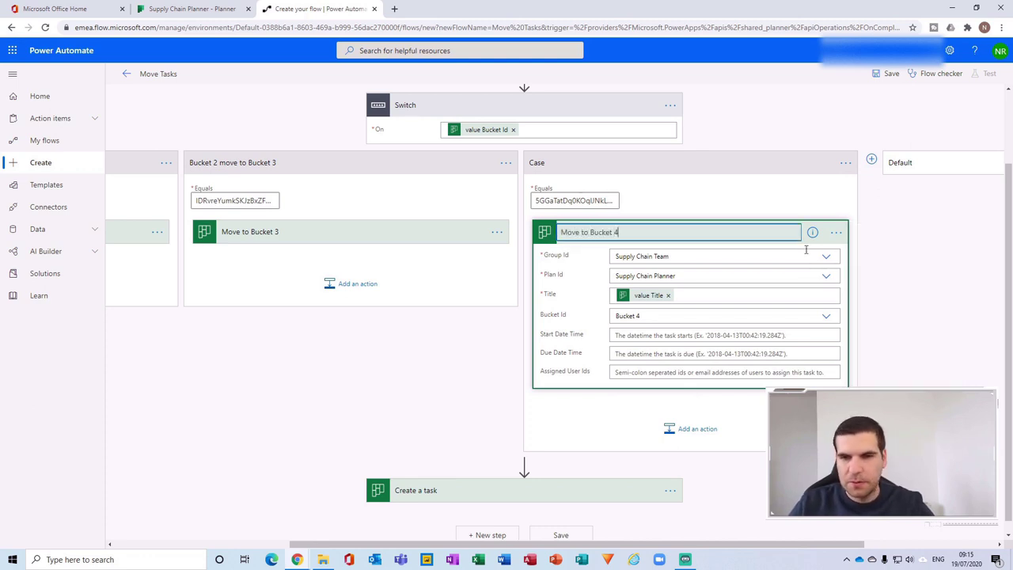
Rename the third case to "Bucket 3 move to Bucket 4" and collapse its "Move to Bucket 4" action
left_click(846, 163)
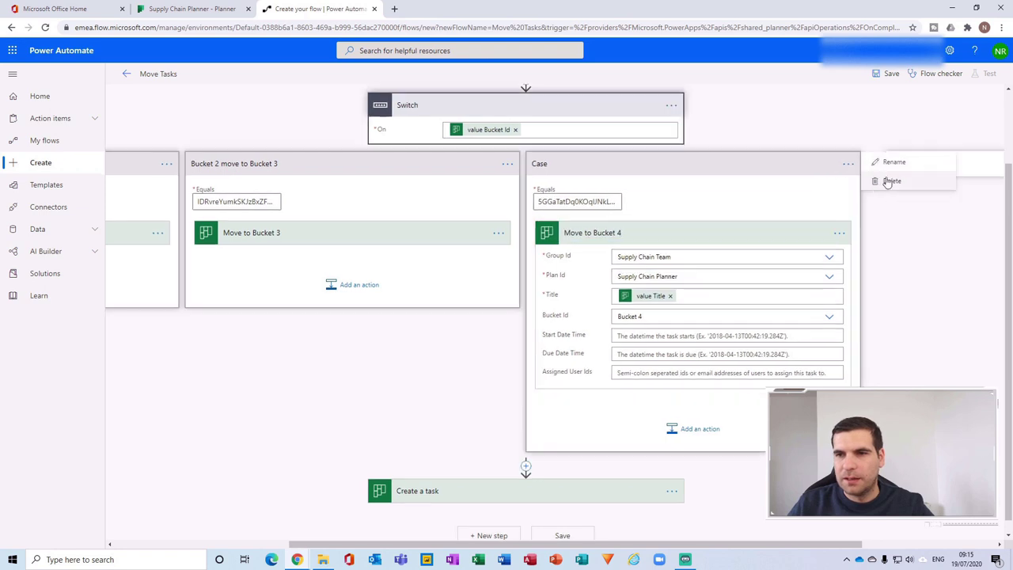
left_click(906, 164)
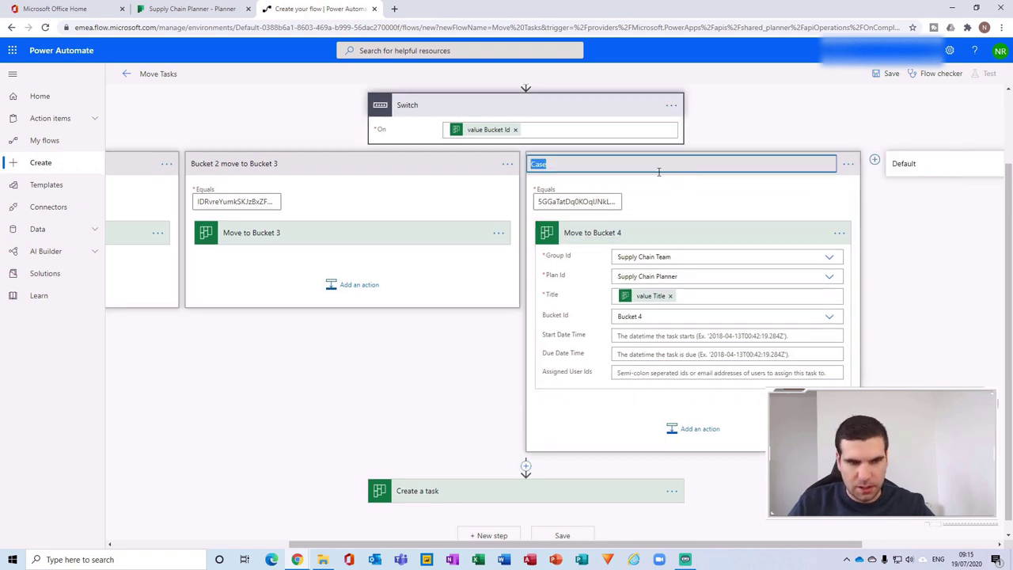
type("Bucket 3 move")
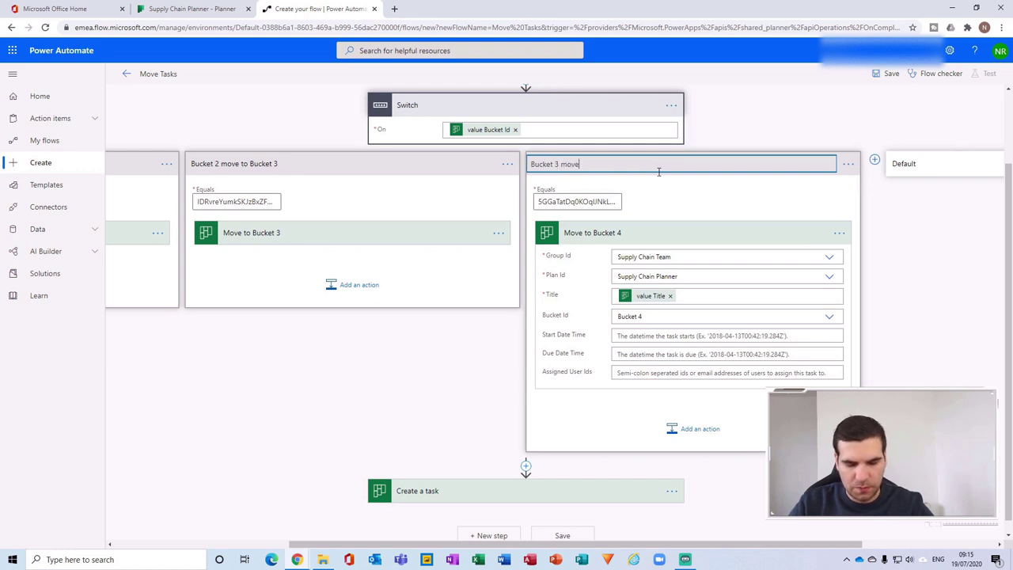
type(" to Bucket")
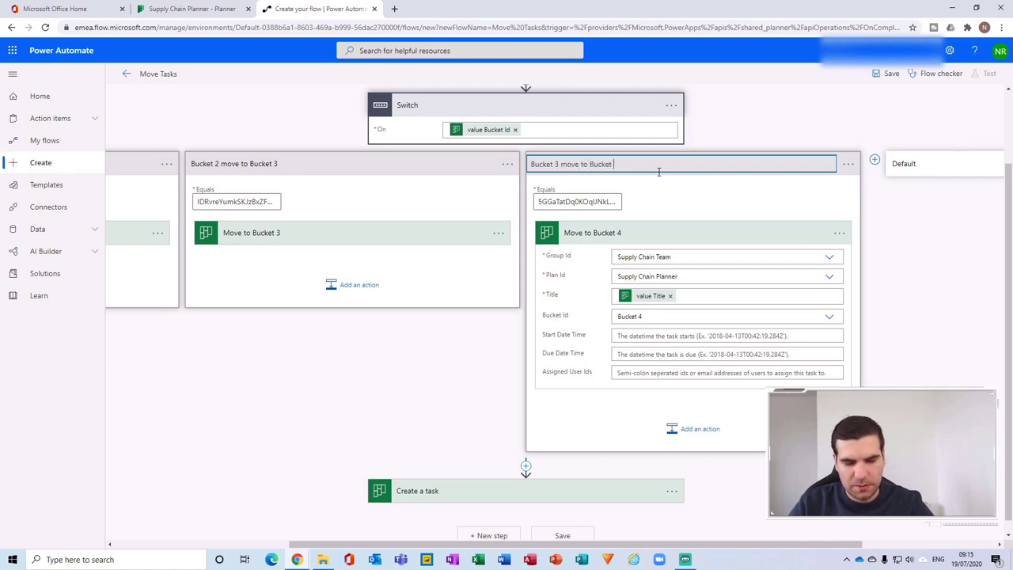
left_click(684, 193)
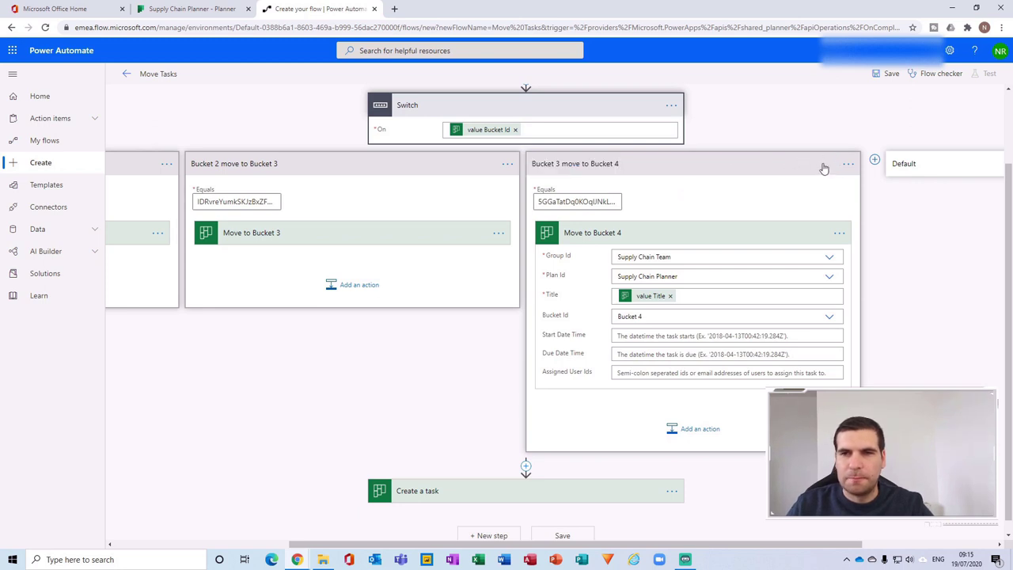
left_click(717, 235)
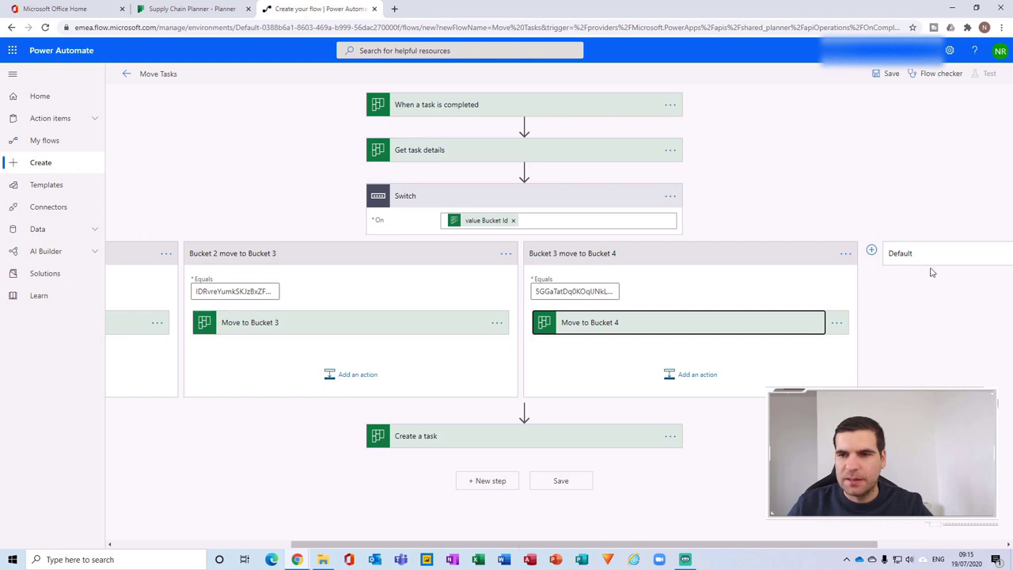
Delete the leftover "Create a task" action below the Switch
mouse_move(712, 544)
left_mouse_down()
mouse_move(547, 549)
mouse_move(710, 539)
left_mouse_up()
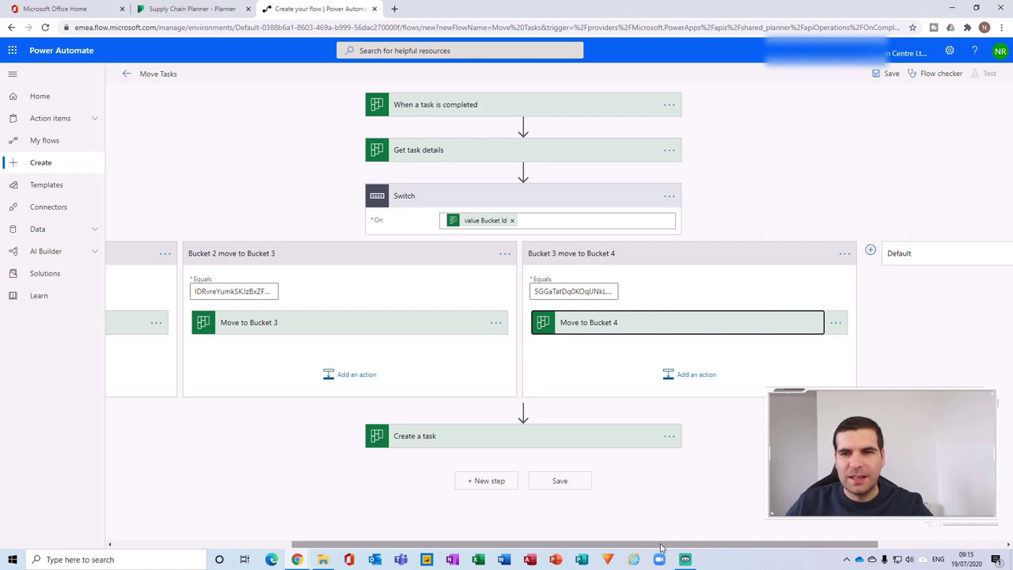
left_click_drag(660, 544, 616, 545)
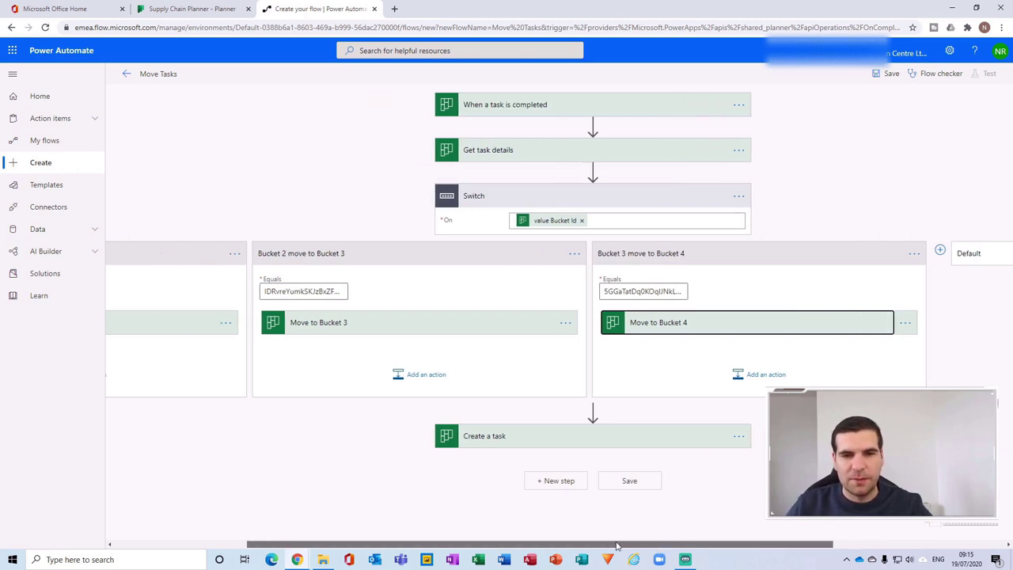
left_click(739, 436)
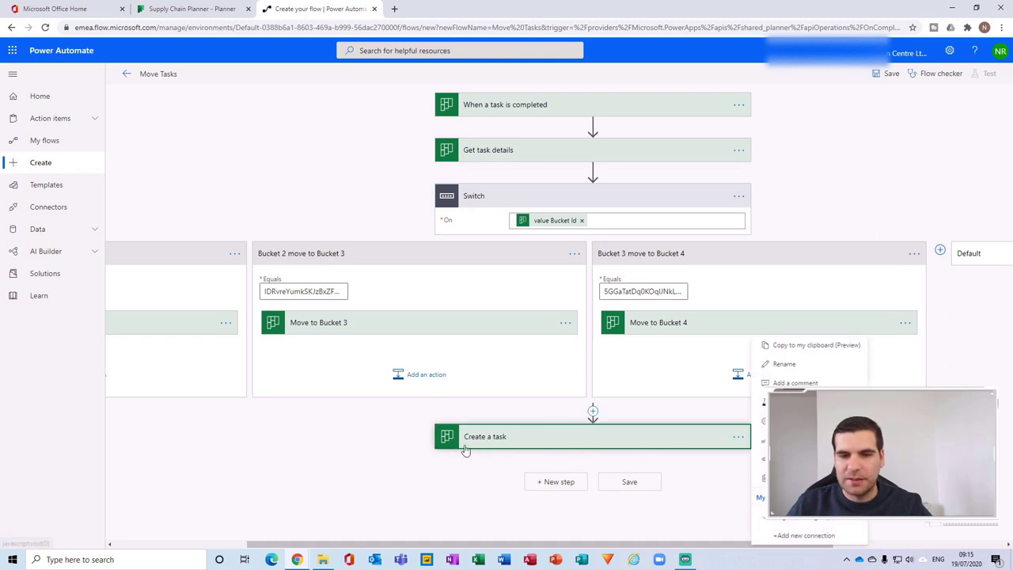
left_click(761, 478)
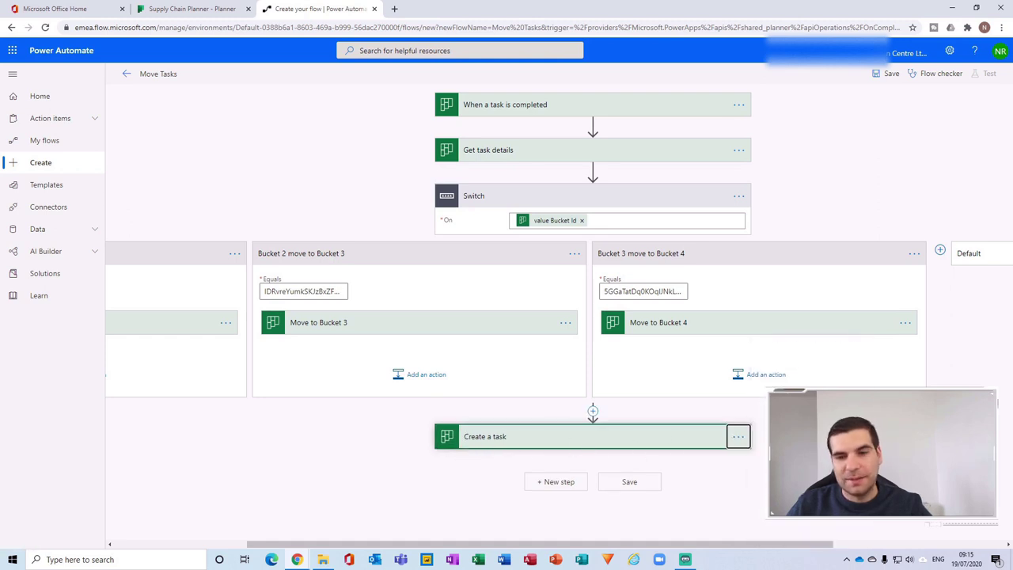
key("Return")
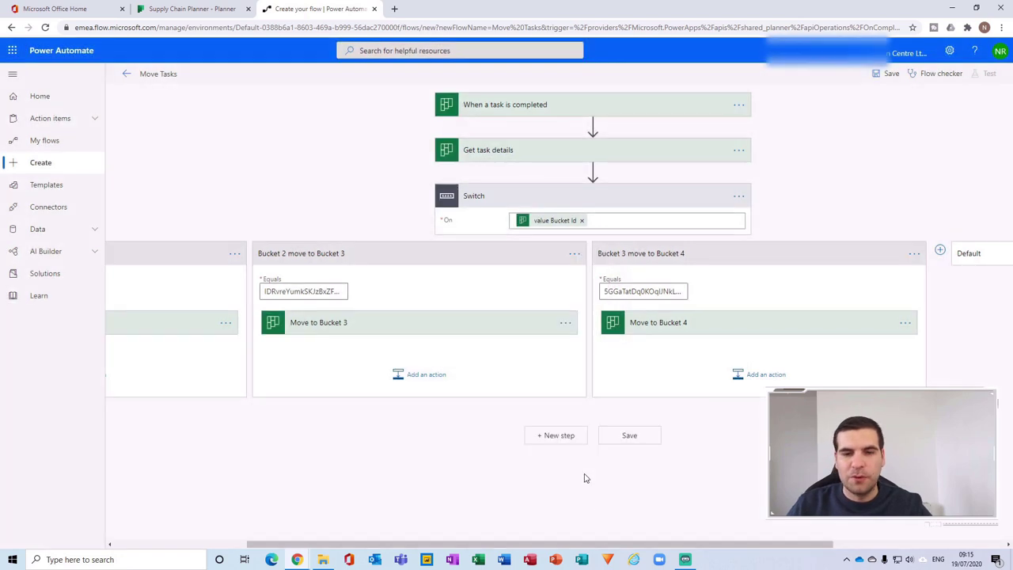
Search the actions for "update task" and add Planner's "Update task details" after "Move to Bucket 2" in the first case
left_click_drag(528, 544, 396, 543)
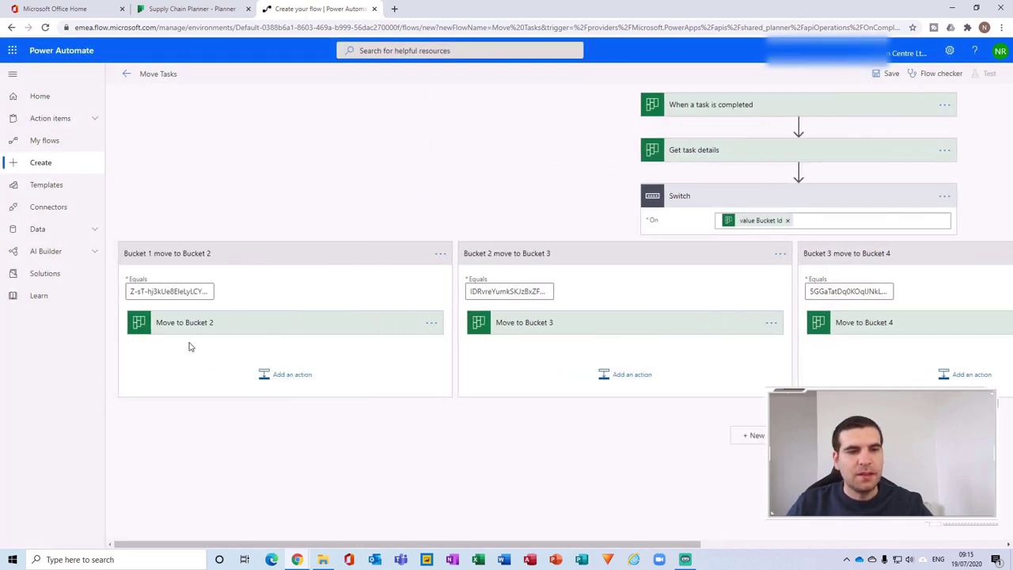
left_click(301, 387)
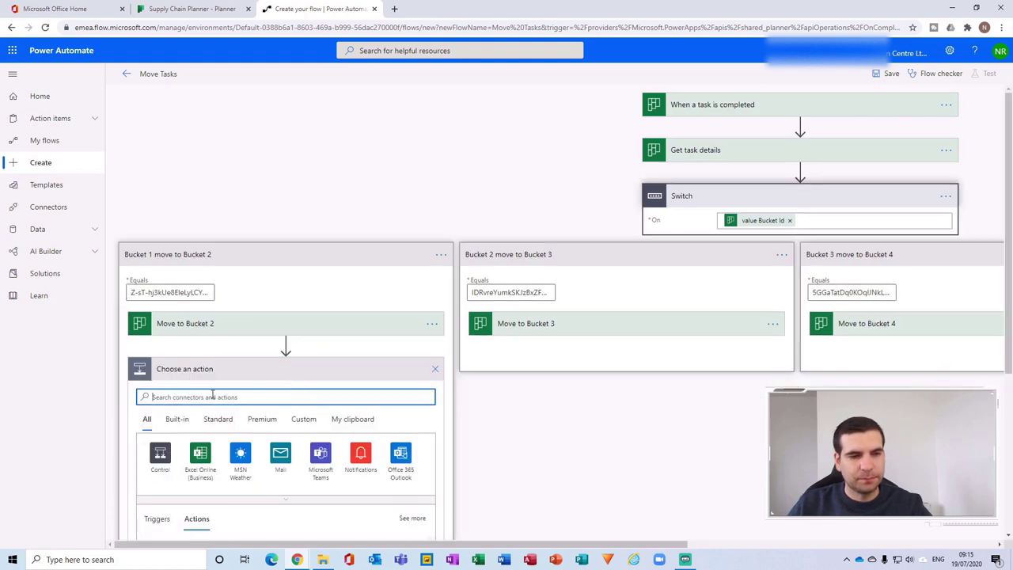
type("update ")
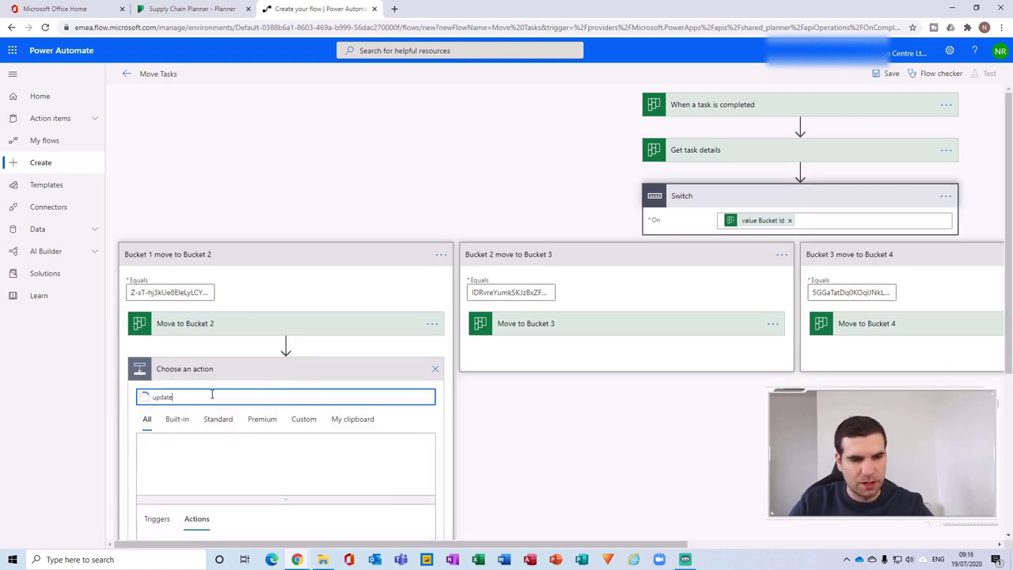
type("task")
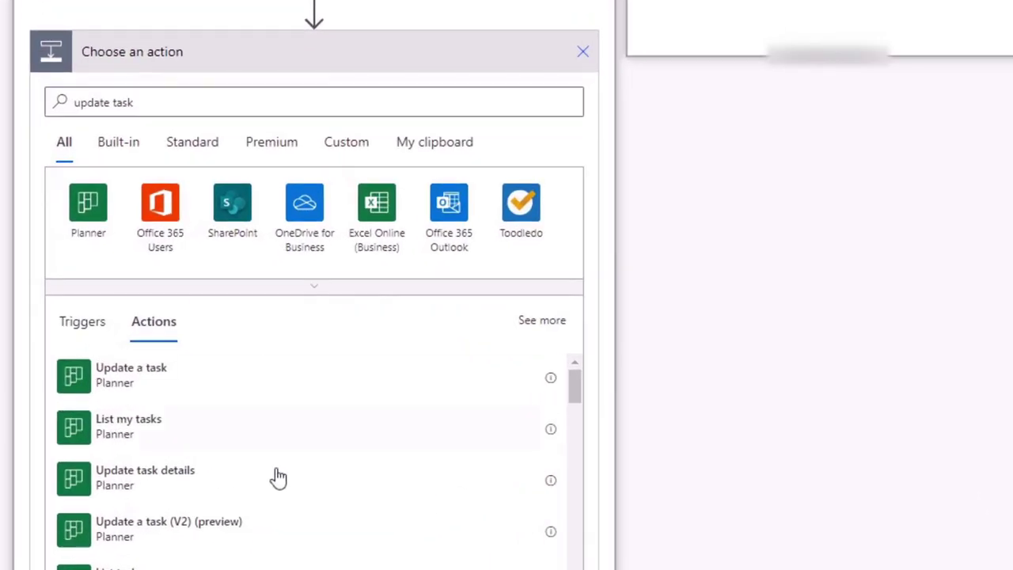
left_click(165, 479)
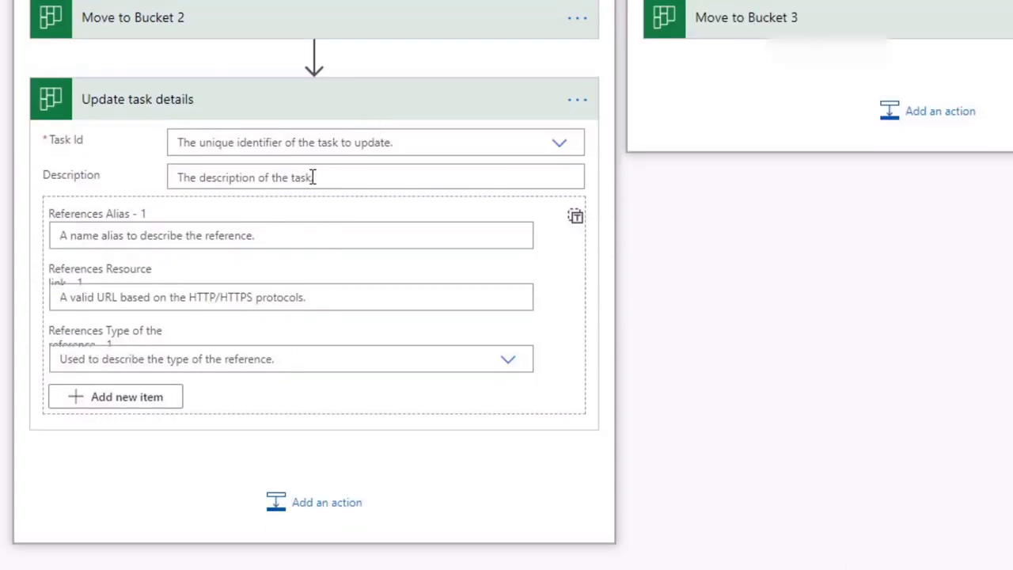
Set the Task Id of "Update task details" to a custom value using the dynamic Id from "Move to Bucket 2"
left_click(563, 144)
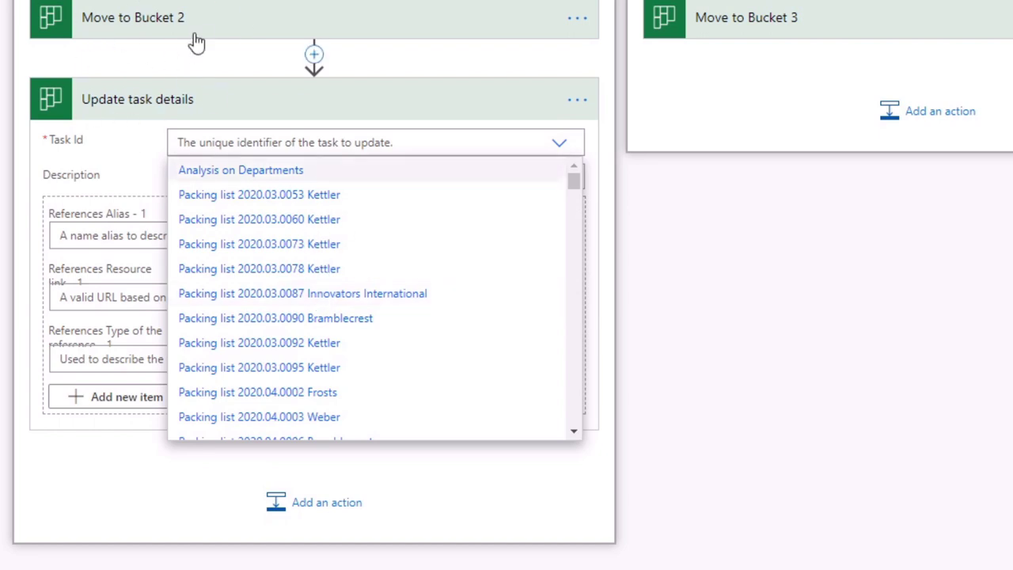
scroll(381, 386, "down", 5)
scroll(381, 385, "down", 5)
left_click_drag(567, 246, 550, 427)
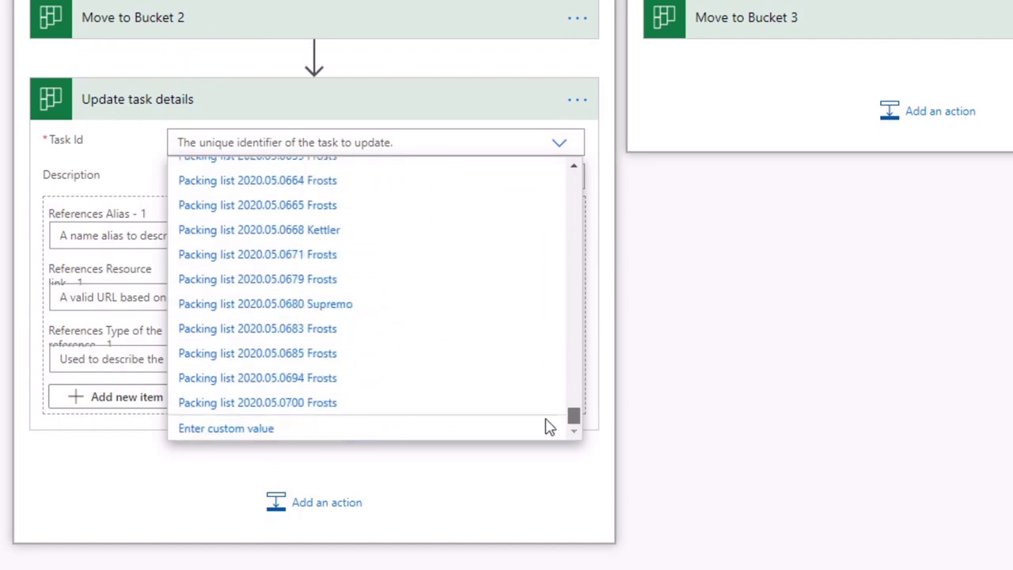
left_click(287, 430)
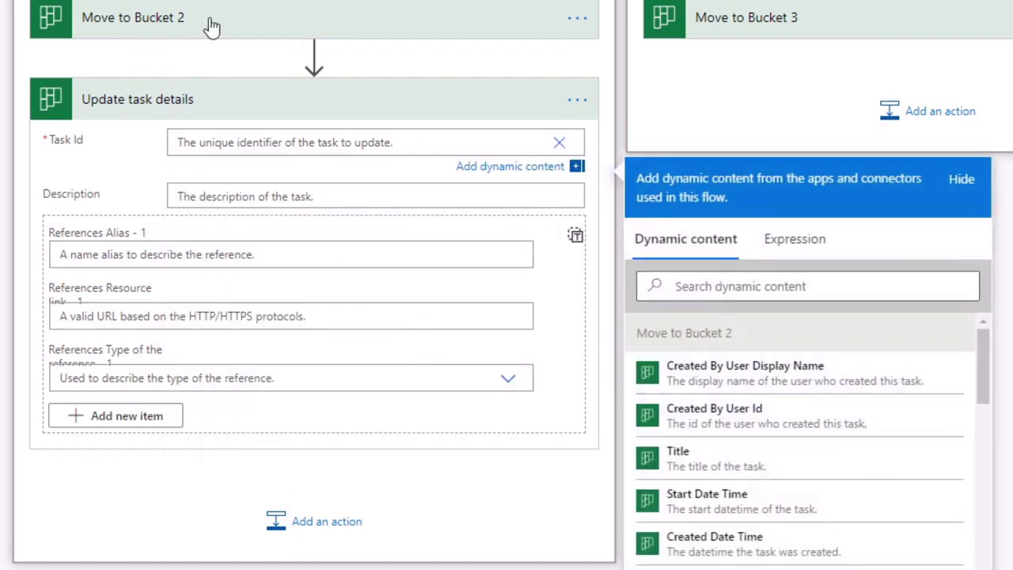
scroll(760, 532, "down", 3)
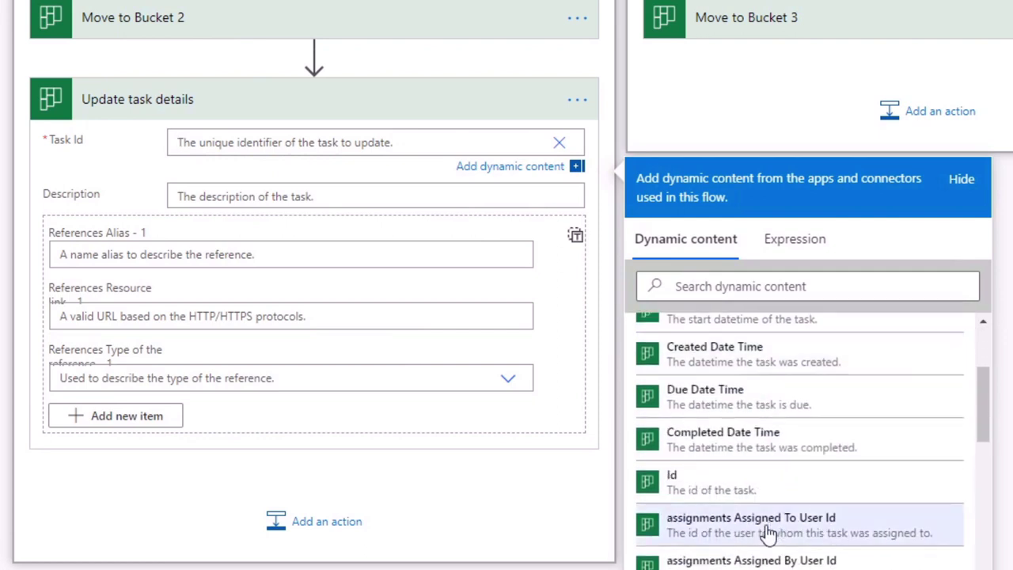
left_click(694, 487)
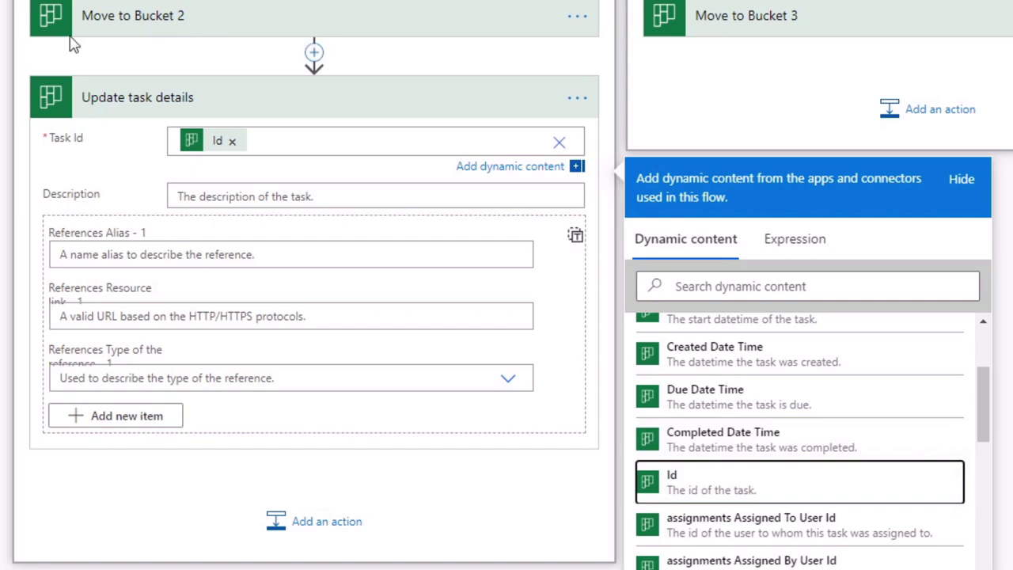
Set the Description of "Update task details" in the first case to the dynamic Description from "Get task details"
left_click(188, 198)
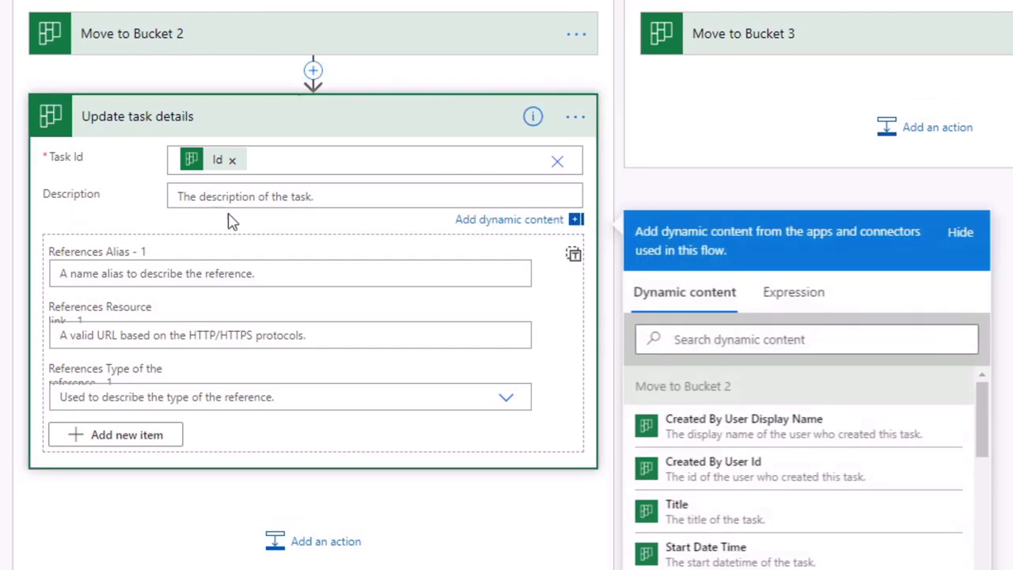
scroll(938, 161, "up", 3)
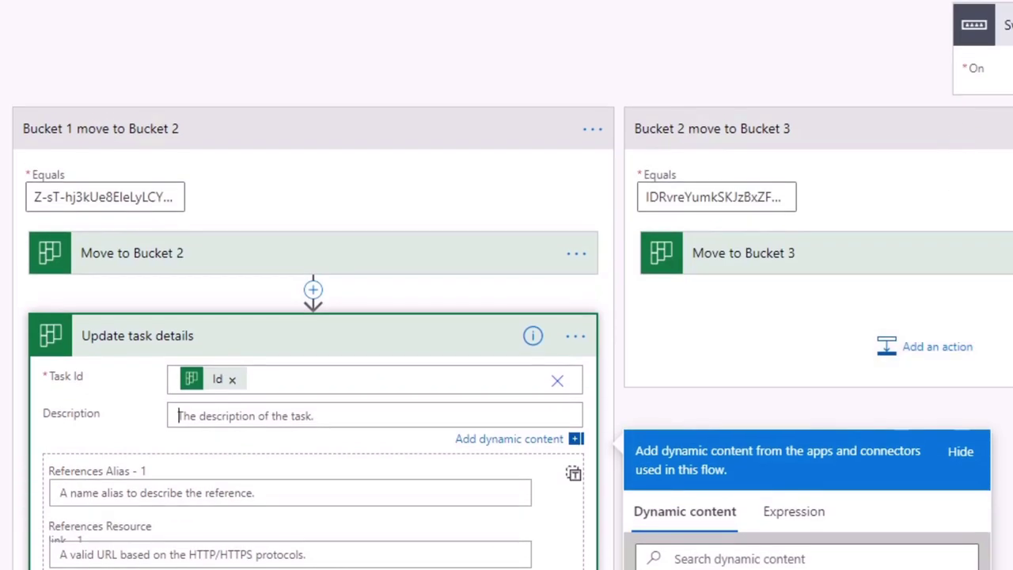
scroll(840, 450, "down", 3)
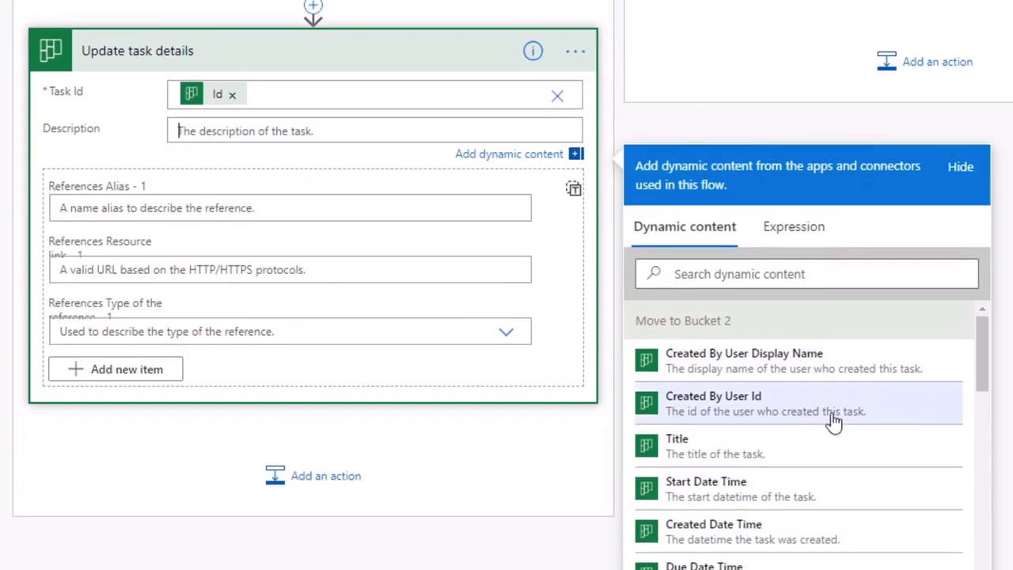
scroll(848, 384, "down", 5)
scroll(803, 467, "down", 10)
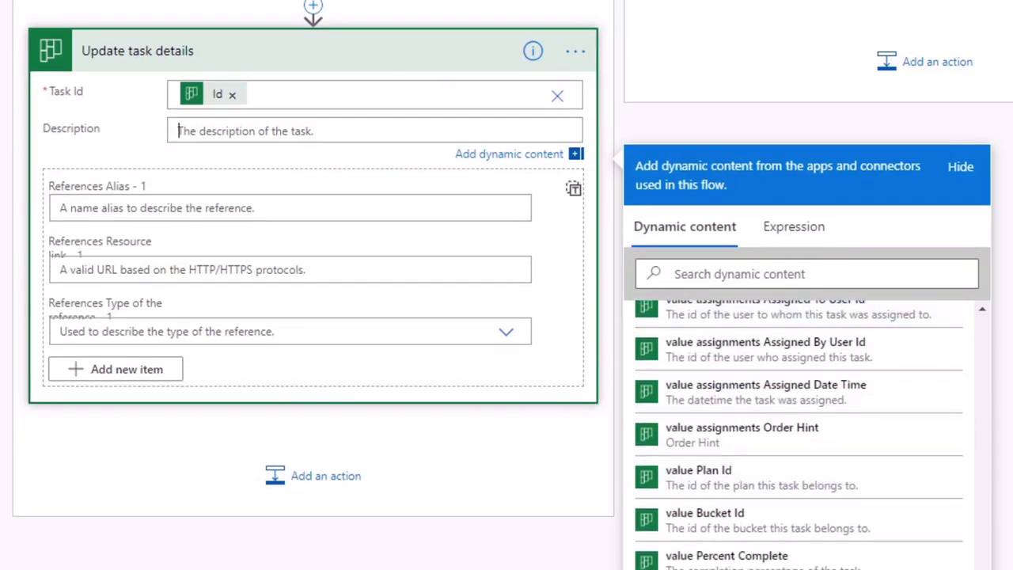
scroll(995, 464, "down", 1)
scroll(728, 380, "up", 10)
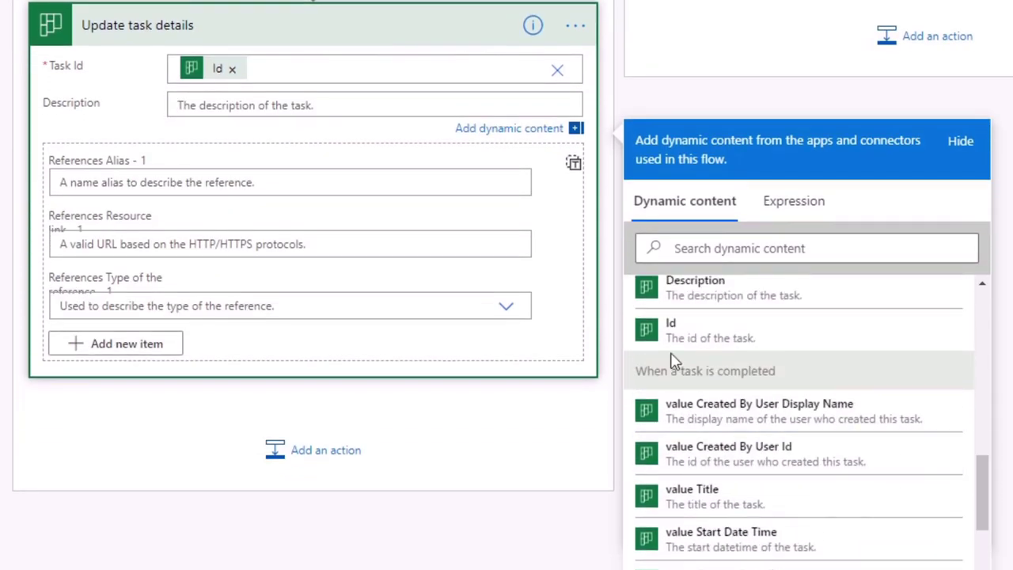
scroll(792, 520, "down", 3)
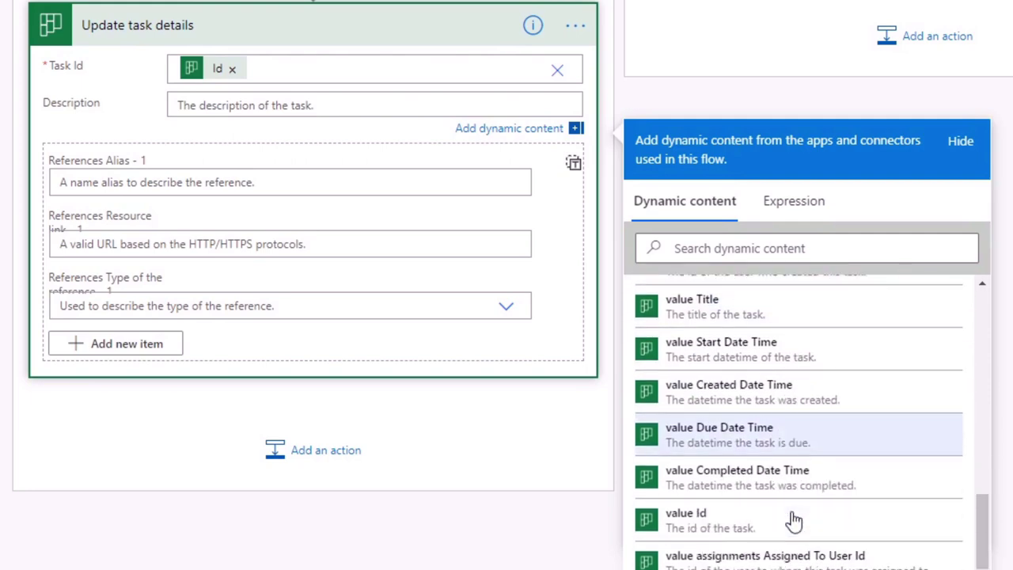
scroll(701, 520, "up", 4)
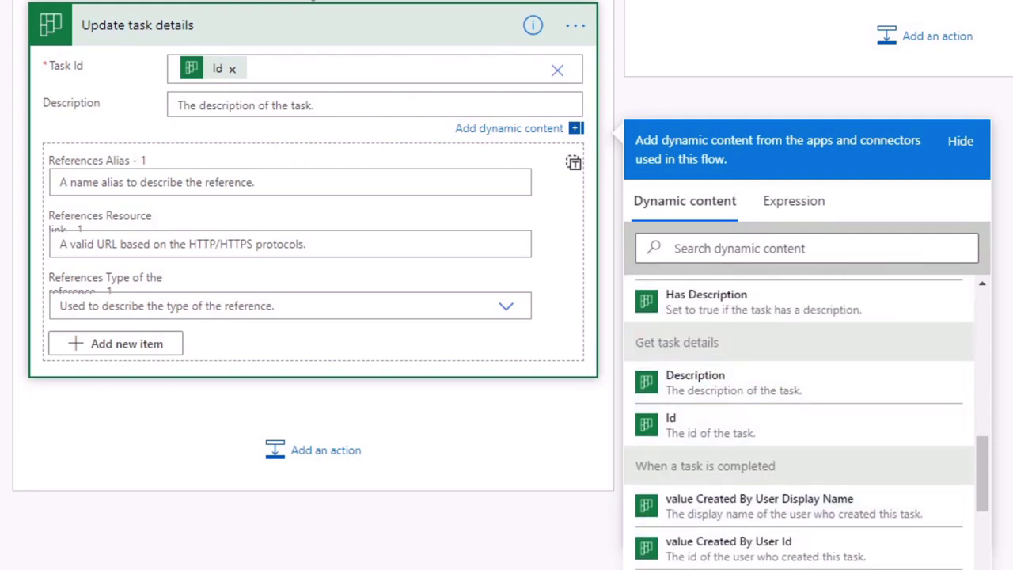
scroll(862, 333, "up", 4)
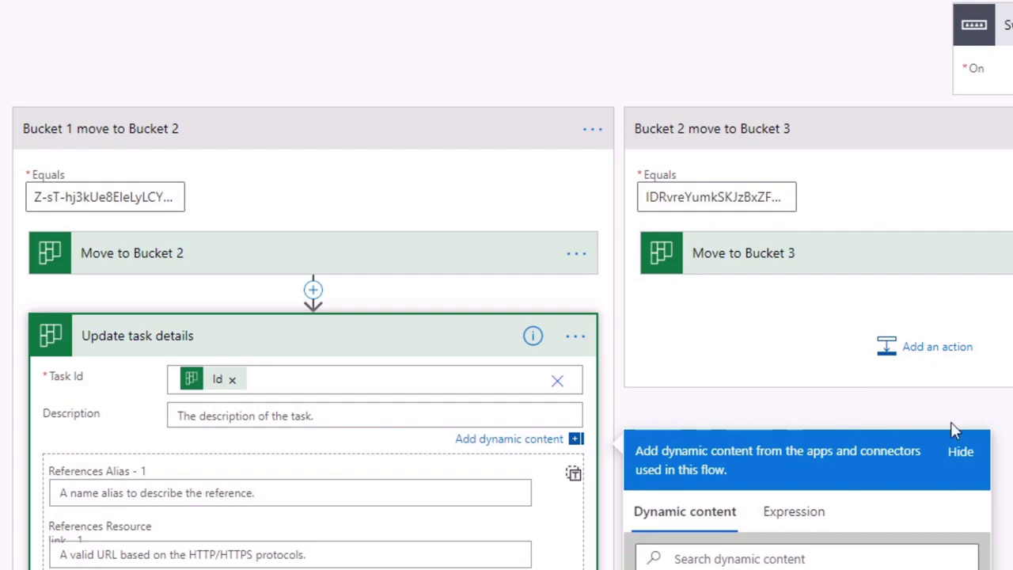
scroll(951, 422, "down", 4)
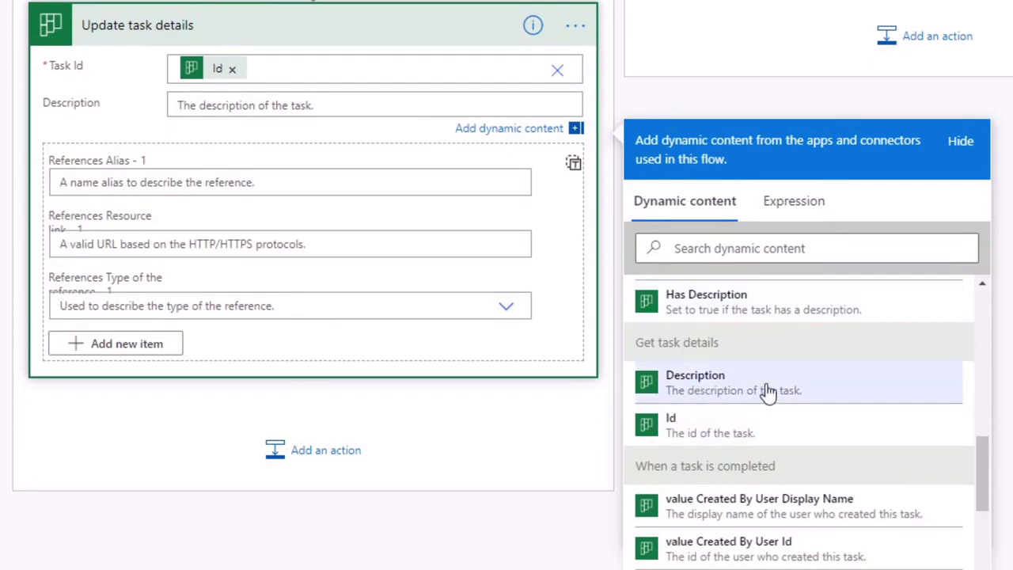
left_click(736, 389)
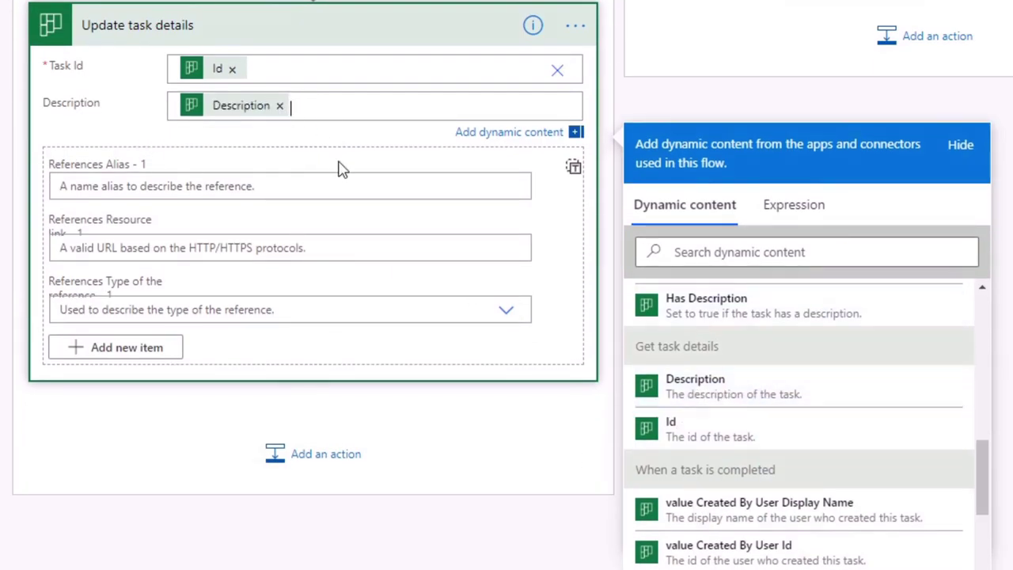
Collapse the "Update task details" action in the "Bucket 1 move to Bucket 2" case
scroll(412, 190, "up", 3)
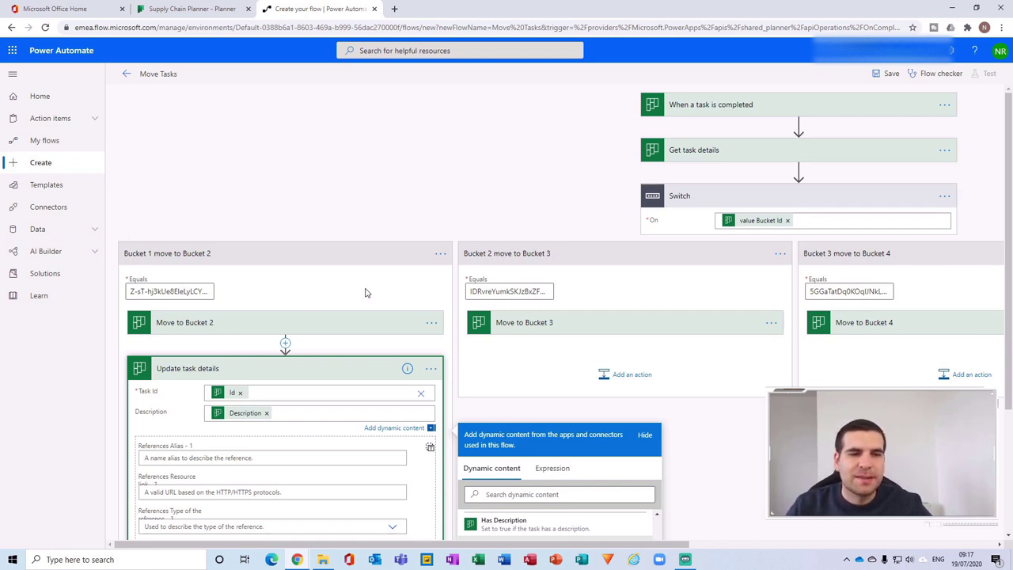
scroll(448, 278, "down", 2)
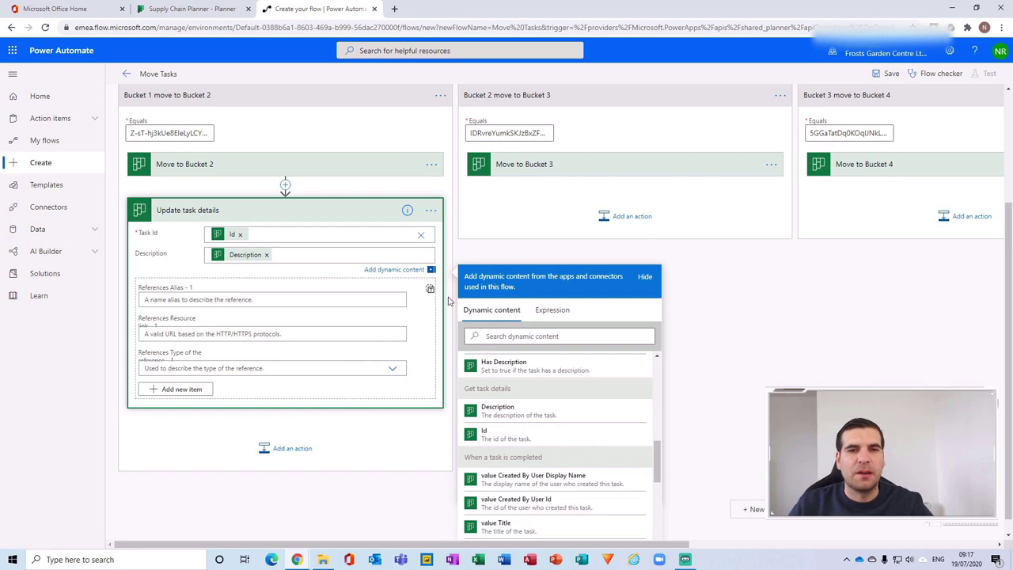
scroll(717, 233, "up", 2)
scroll(712, 262, "down", 2)
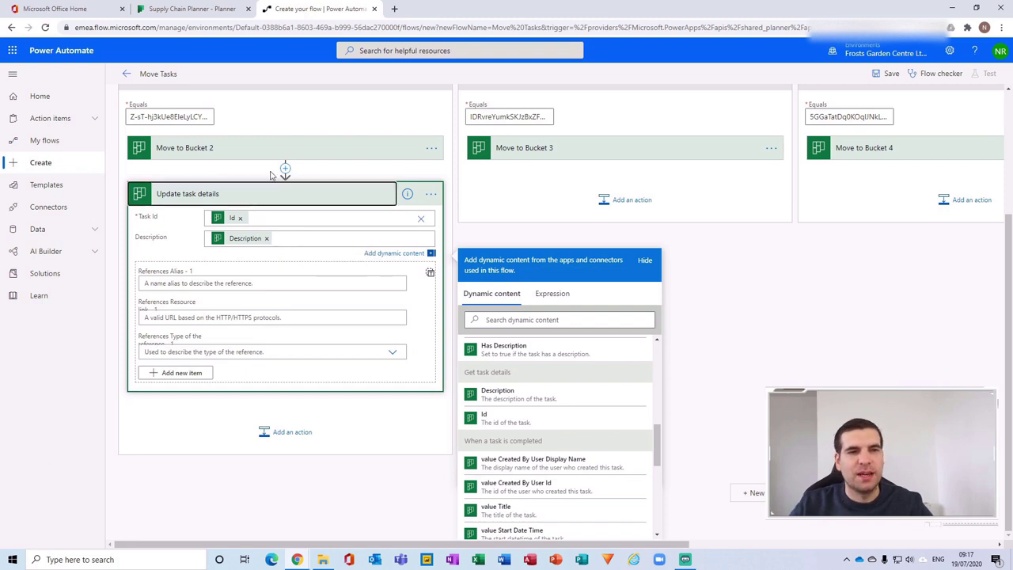
left_click(253, 200)
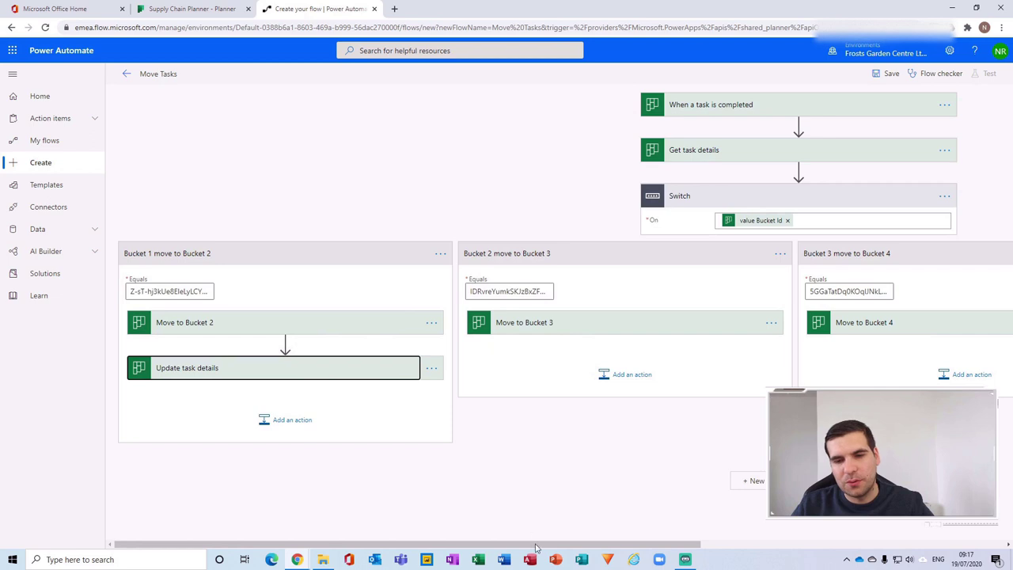
Search the actions for "update task" and add Planner's "Update task details" after "Move to Bucket 3" in the second case
left_click_drag(538, 544, 843, 545)
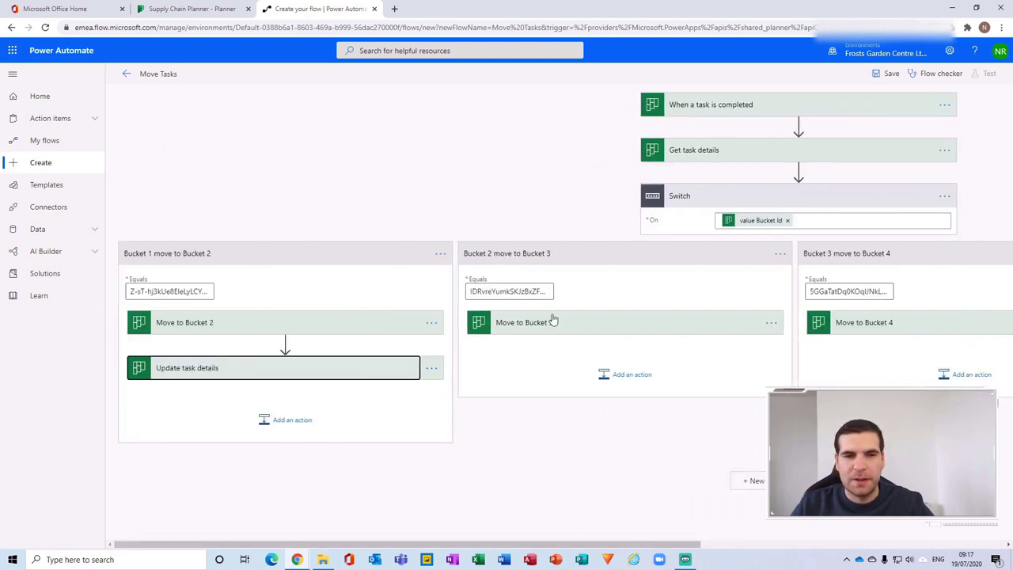
left_click(624, 377)
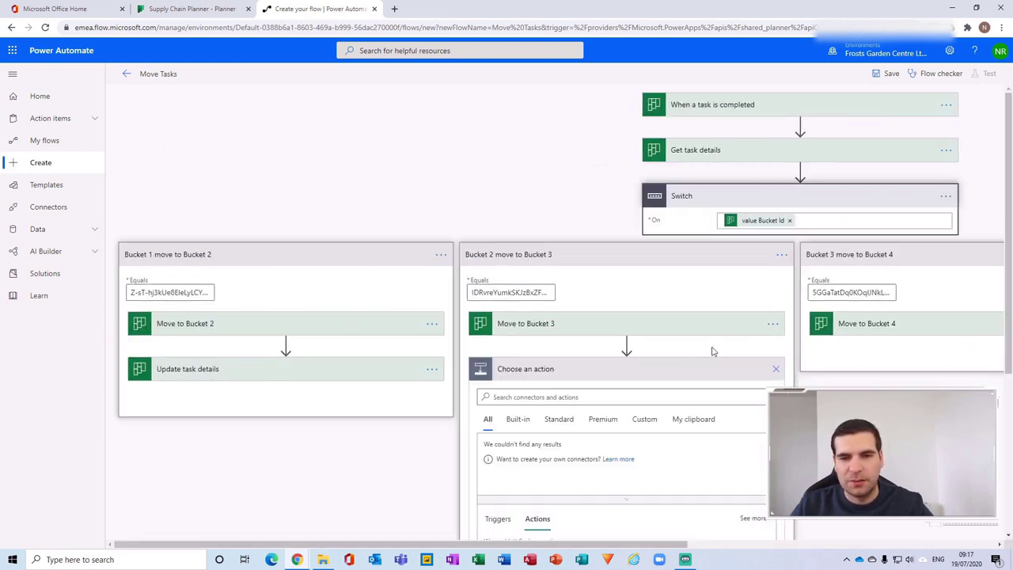
type("update task")
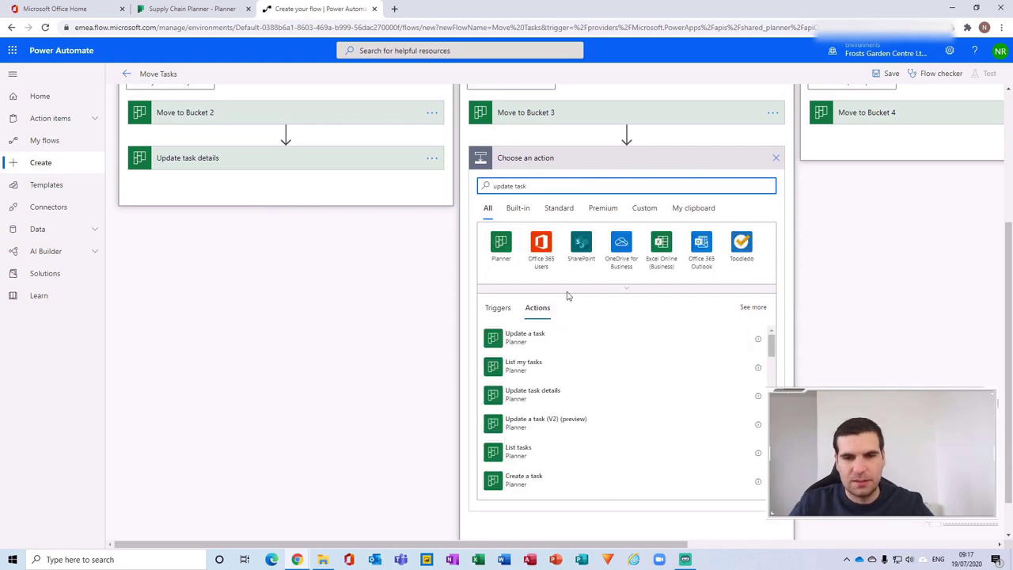
left_click(538, 366)
Fill the second case's update action with the dynamic Id as a custom Task Id and the dynamic Description
left_click(649, 261)
left_click(651, 411)
left_click(708, 266)
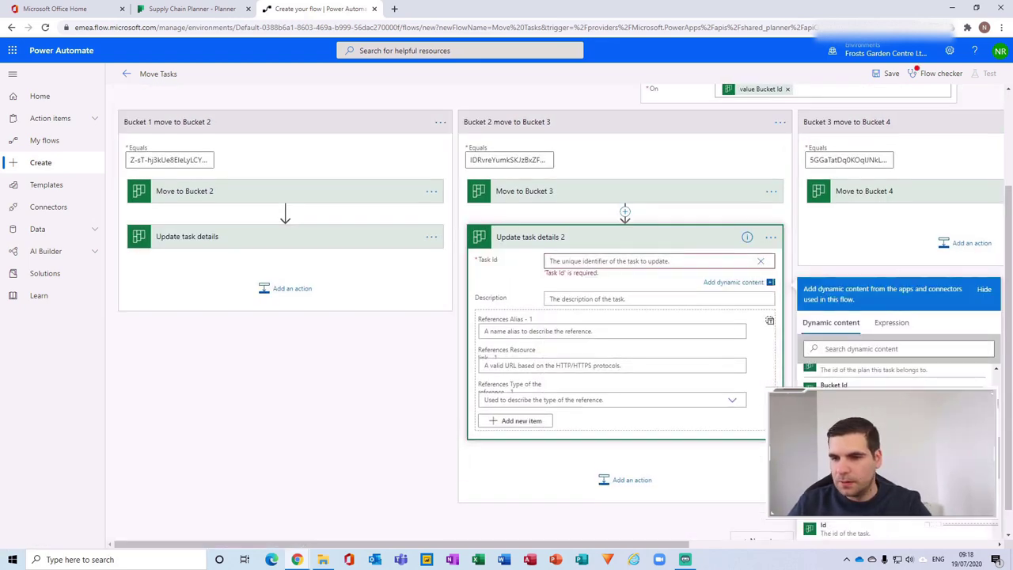
left_click(840, 373)
type("id")
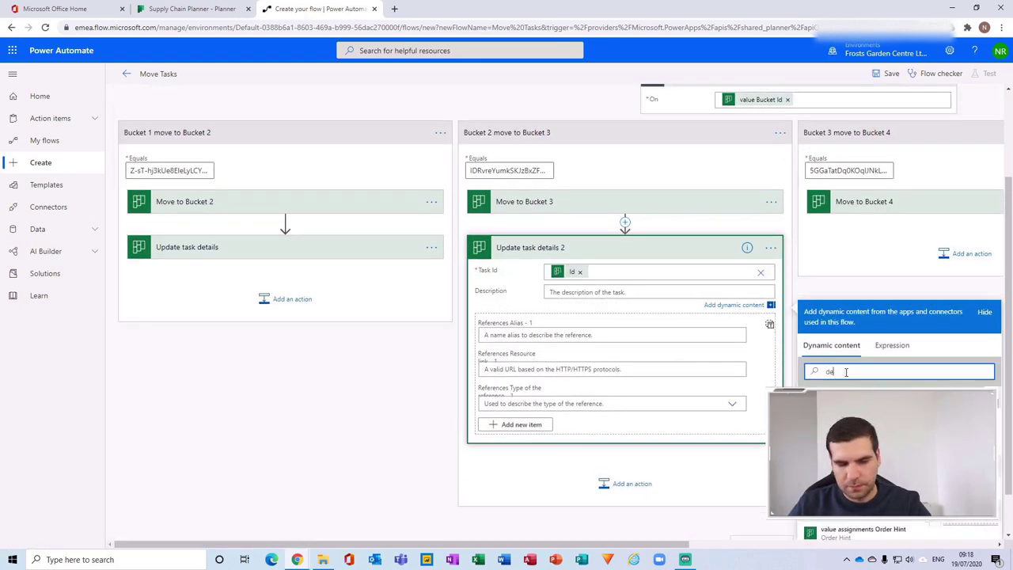
Add "Update task details" after "Move to Bucket 4", fill its Task Id and Description with the dynamic Id and Description, and collapse it
scroll(628, 550, "right", 4)
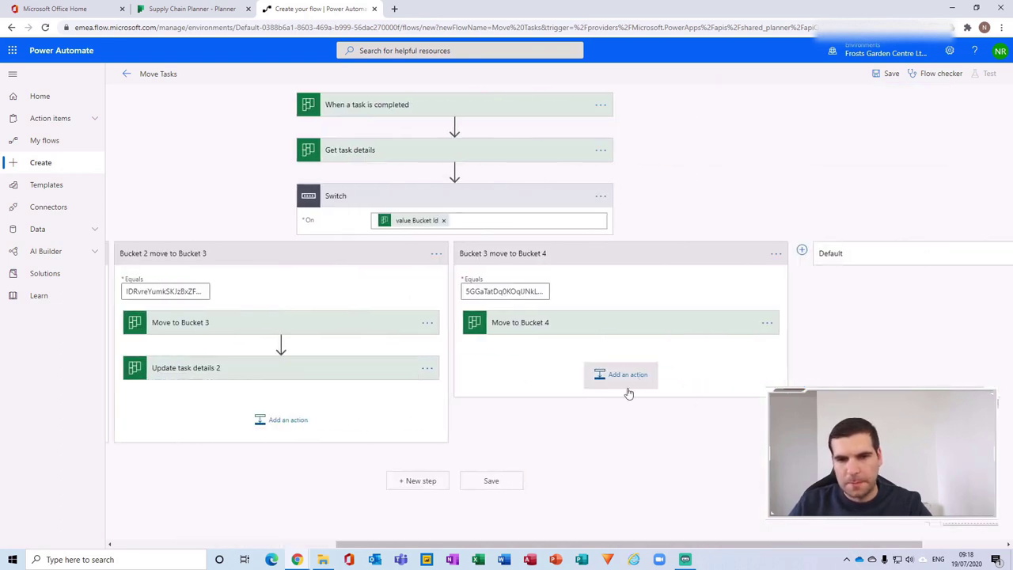
left_click(628, 391)
type("update task")
scroll(532, 339, "down", 3)
left_click(532, 342)
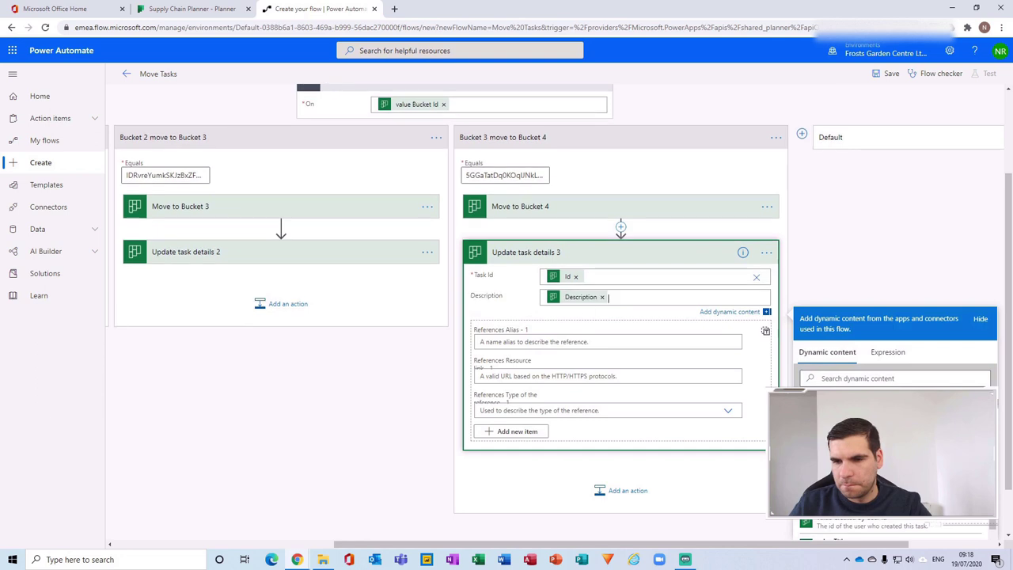
left_click(614, 257)
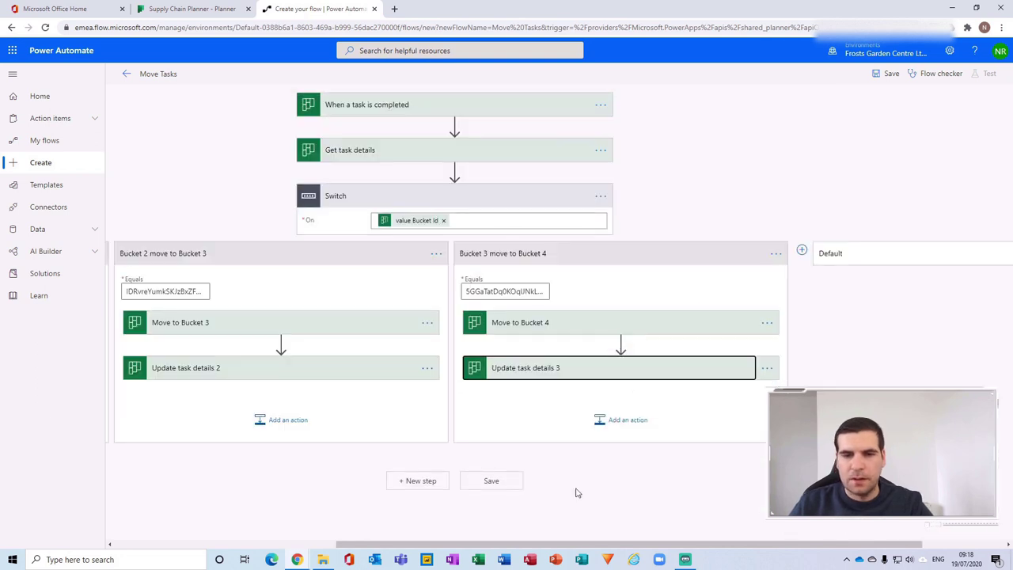
Look over the Switch cases through to Default and save the Move Tasks flow
mouse_move(520, 544)
left_mouse_down()
mouse_move(336, 538)
mouse_move(518, 543)
left_mouse_up()
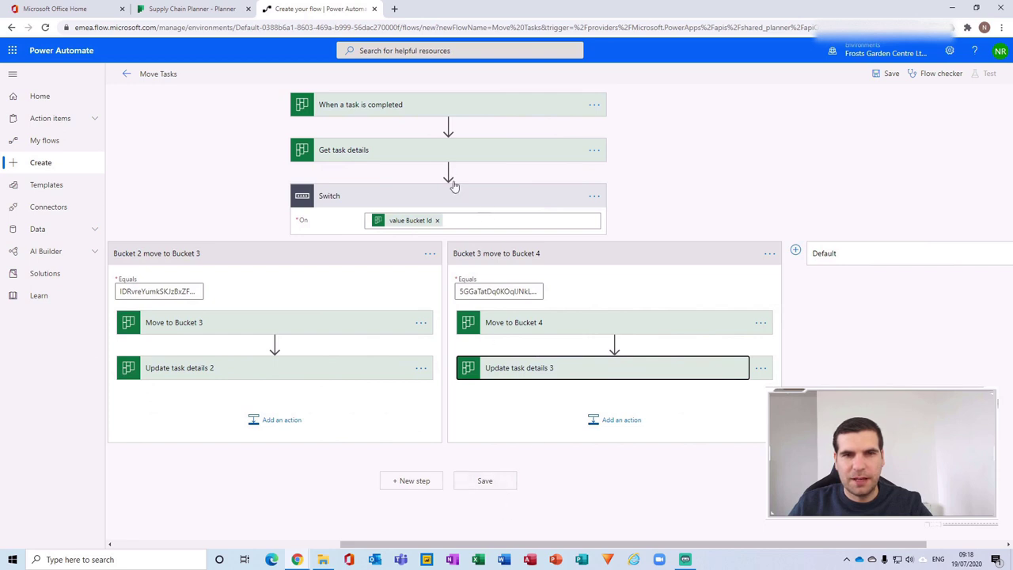
left_click_drag(483, 554, 515, 562)
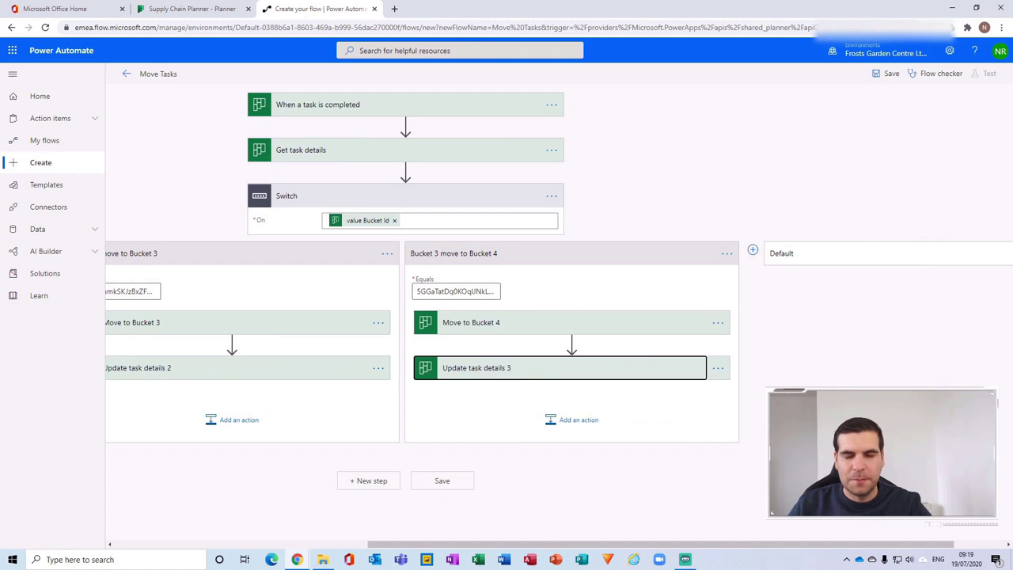
left_click_drag(644, 547, 732, 543)
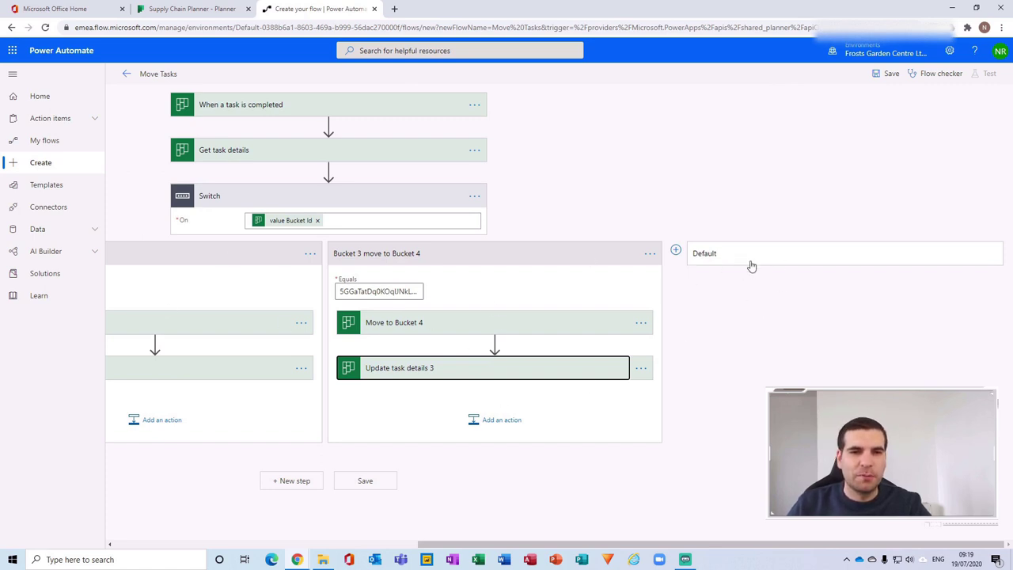
left_click(885, 76)
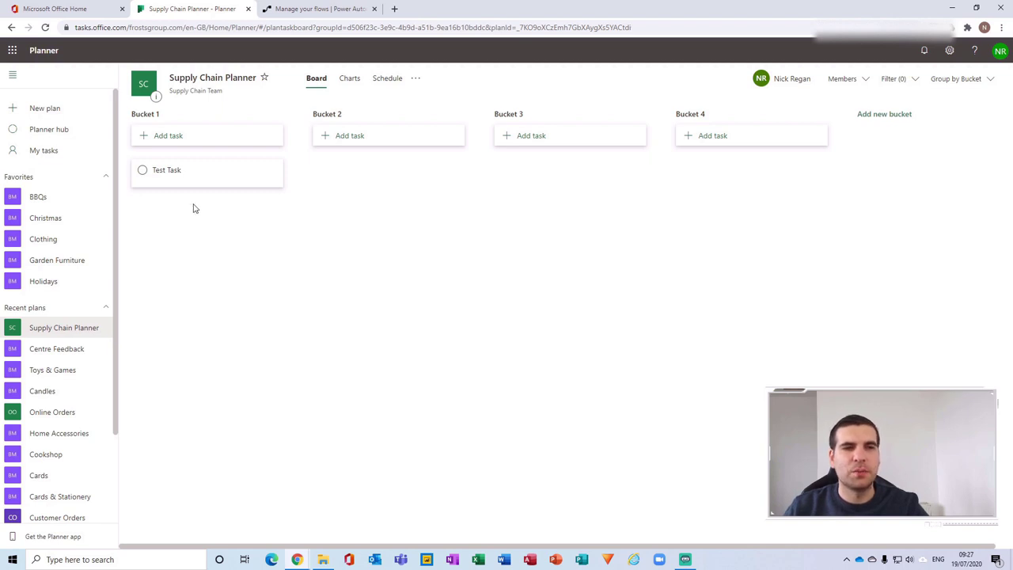
Mark "Test Task" in Bucket 1 of the Supply Chain Planner as complete and check the flow's run history in Power Automate
left_click(143, 171)
key("ctrl+Tab")
left_click(662, 339)
key("ctrl+shift+Tab")
key("ctrl+Tab")
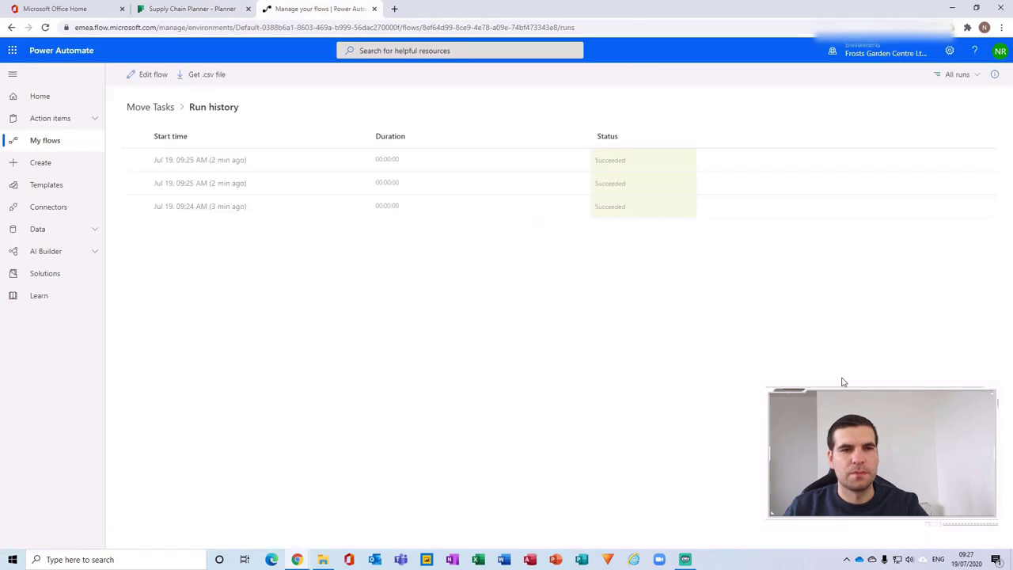
Return to the Move Tasks details page and recheck the Supply Chain Planner board for the recreated task
left_click(150, 107)
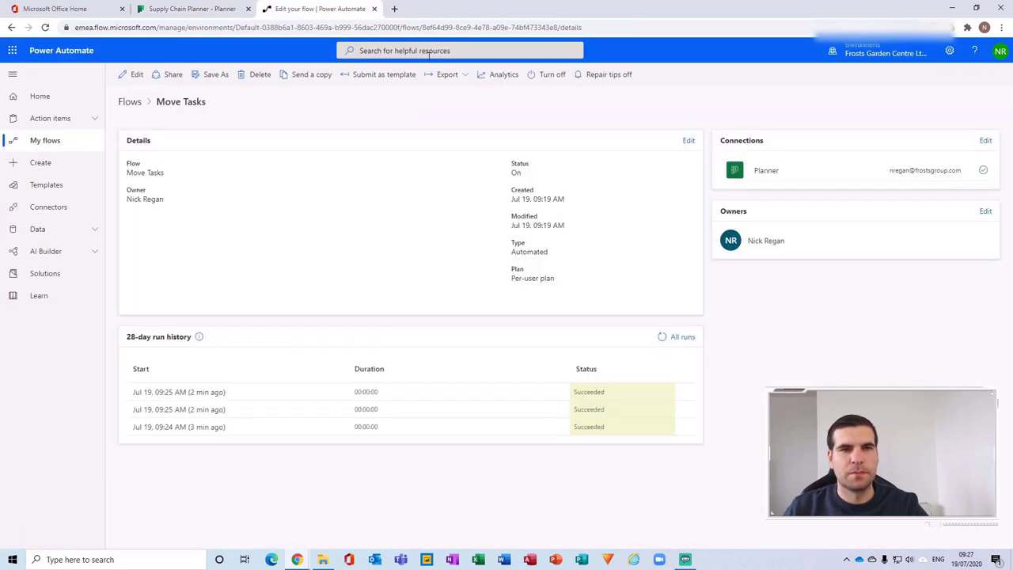
key("ctrl+shift+Tab")
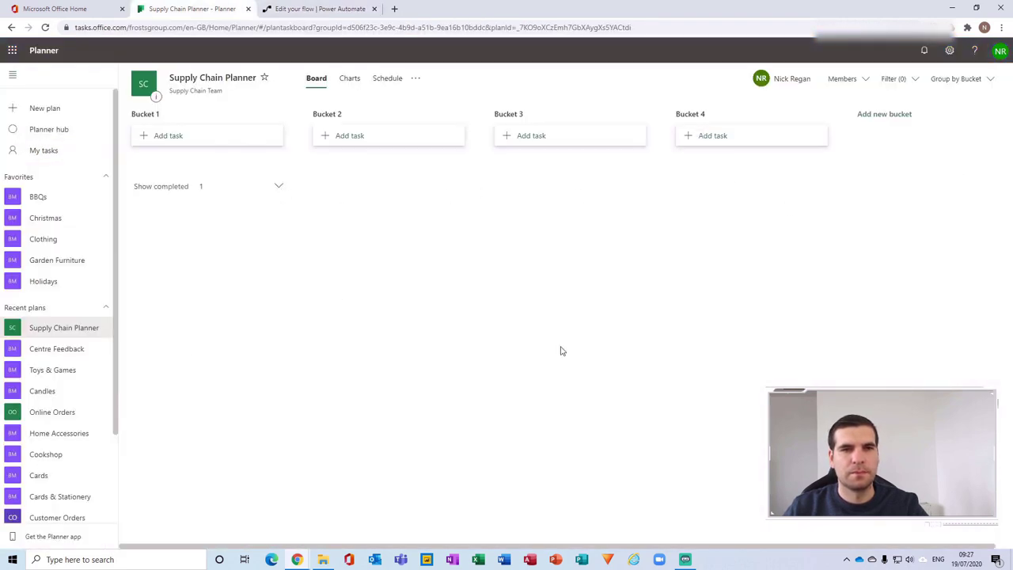
left_click(74, 335)
key("ctrl+Tab")
key("ctrl+shift+Tab")
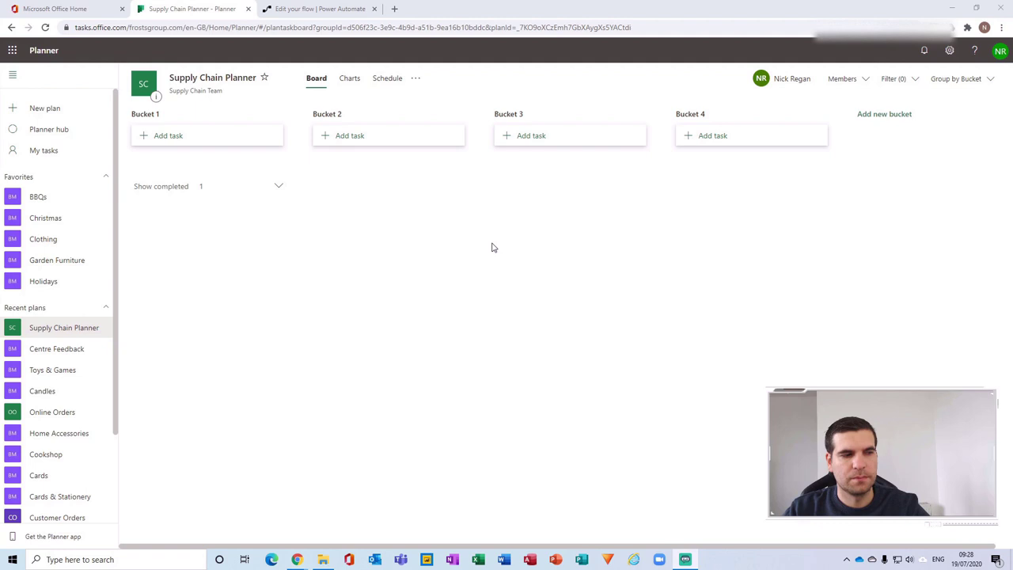
Inspect all runs of the Move Tasks flow in Power Automate using the run status filters, then return to its details page
left_click(317, 9)
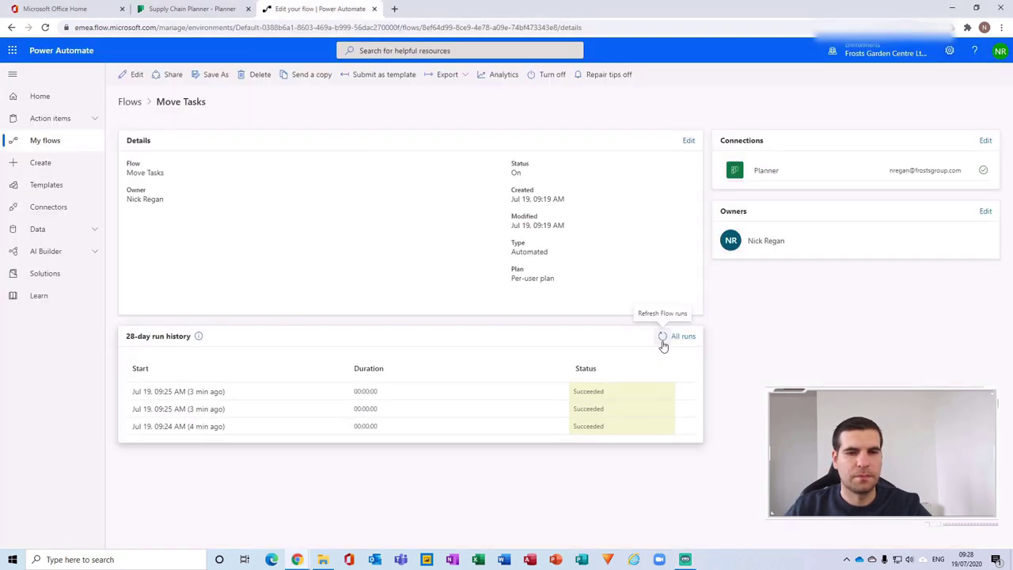
left_click(681, 337)
left_click(974, 74)
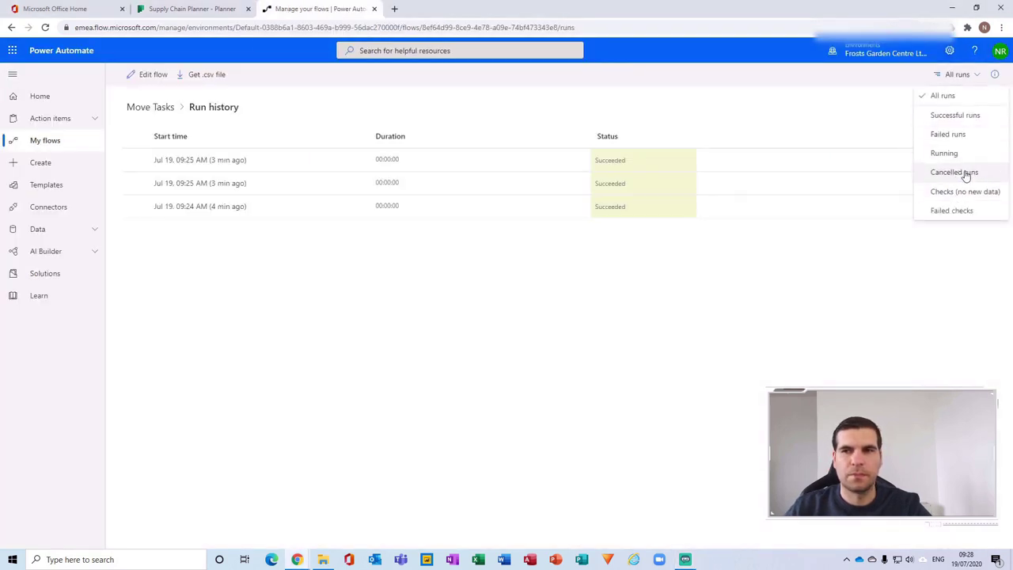
left_click(946, 172)
left_click(952, 192)
left_click(615, 158)
left_click(155, 107)
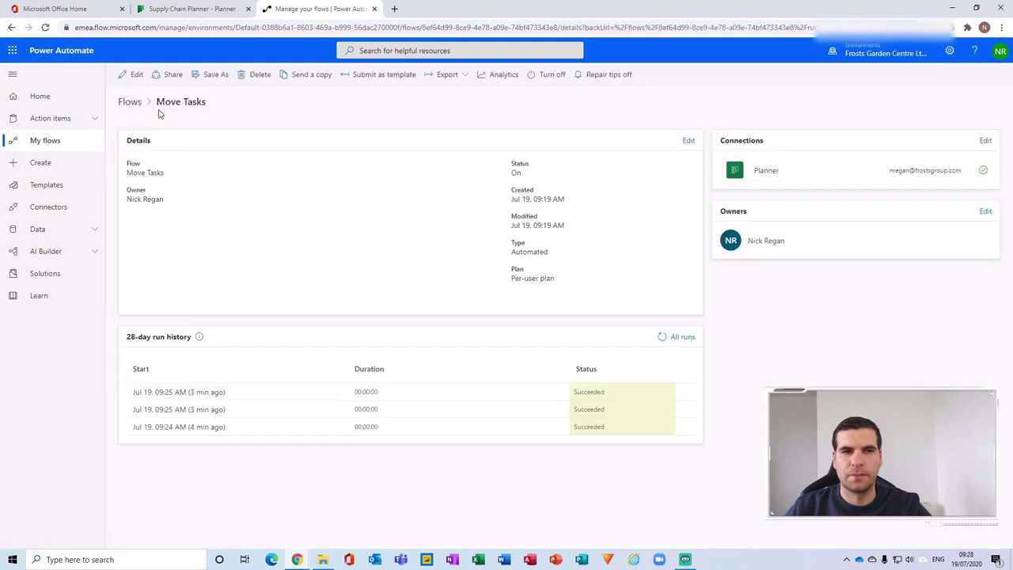
Refresh the flow runs on the Move Tasks details page and check the Planner board again
key("ctrl+shift+Tab")
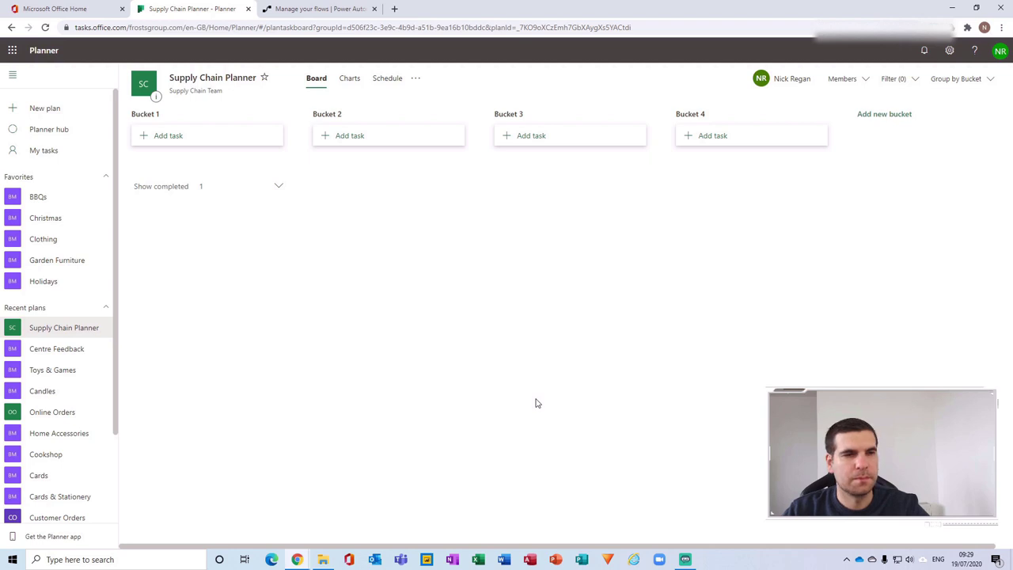
key("ctrl+Tab")
left_click(661, 334)
key("ctrl+shift+Tab")
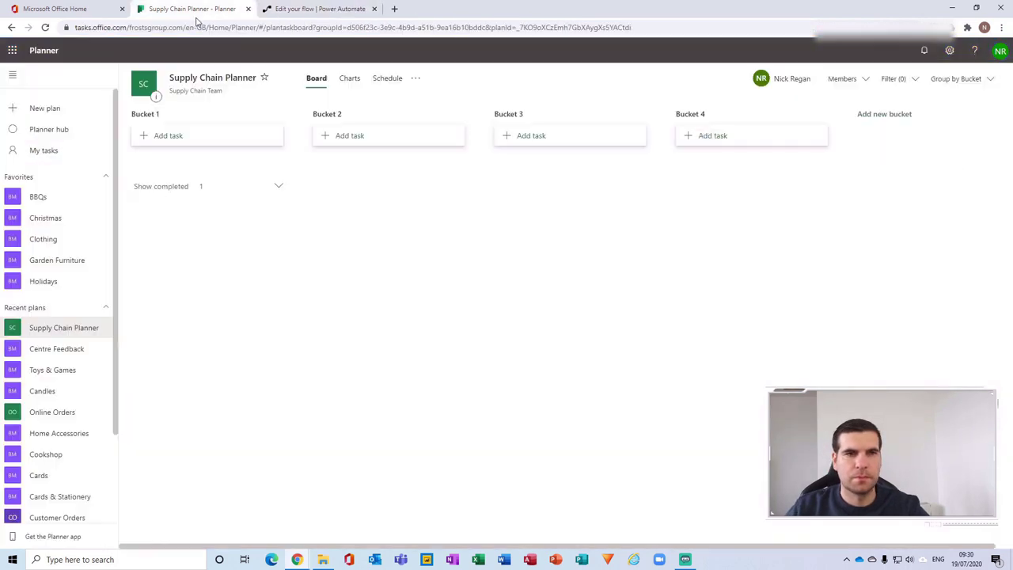
Reload the Supply Chain Planner board and inspect the completed Test Task in Bucket 1 and its available options
key("F5")
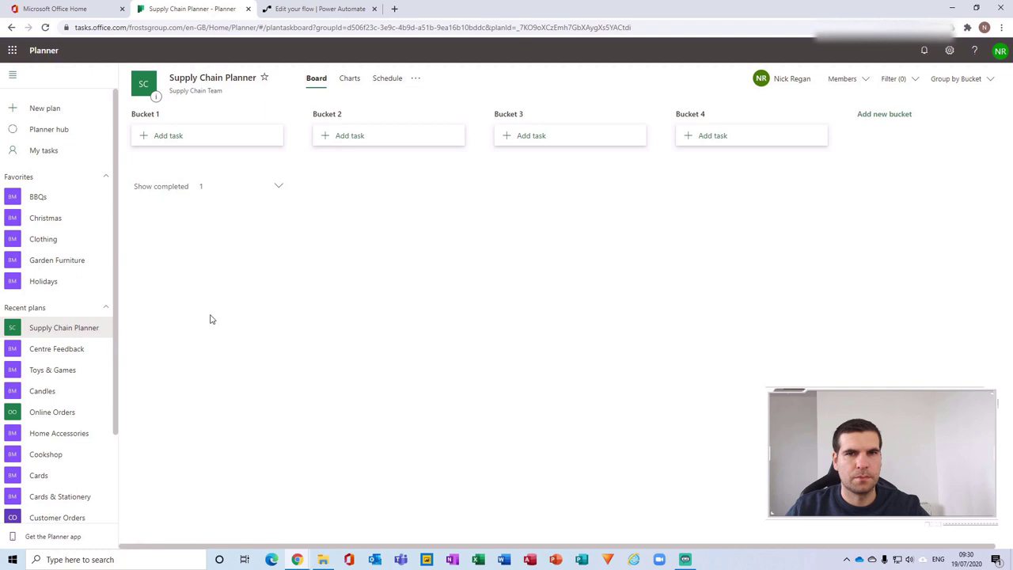
left_click(261, 186)
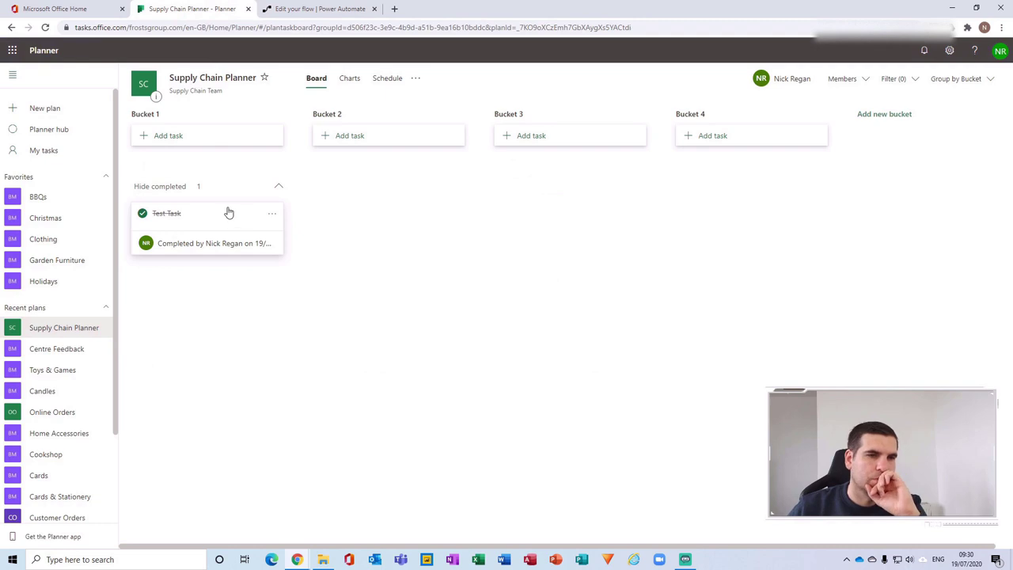
left_click(272, 213)
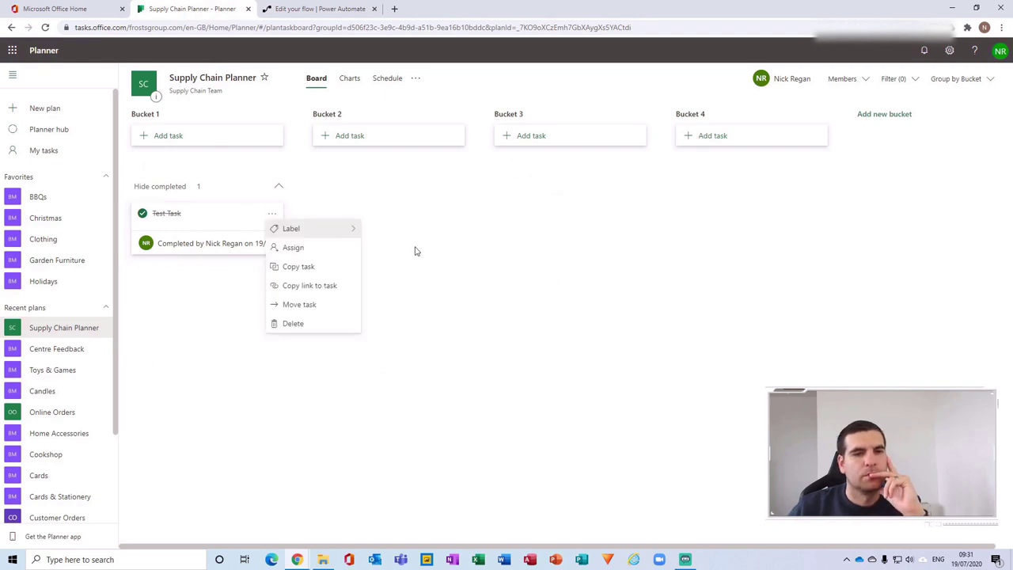
left_click(353, 190)
Refresh the Move Tasks flow runs in Power Automate, view the full run history, and recheck the reloaded Planner board
left_click(660, 339)
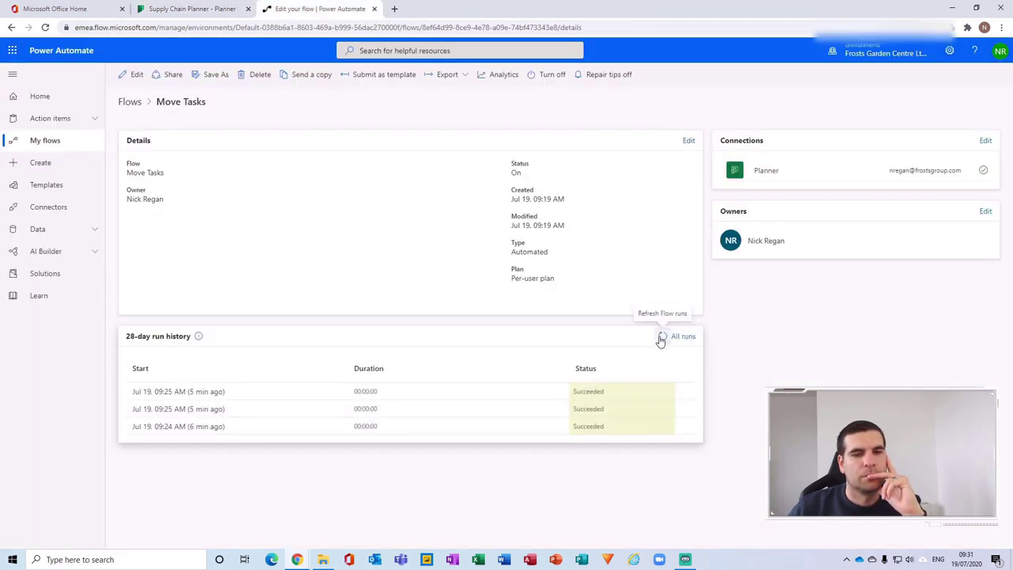
left_click(682, 336)
left_click(962, 72)
left_click(190, 9)
left_click(45, 28)
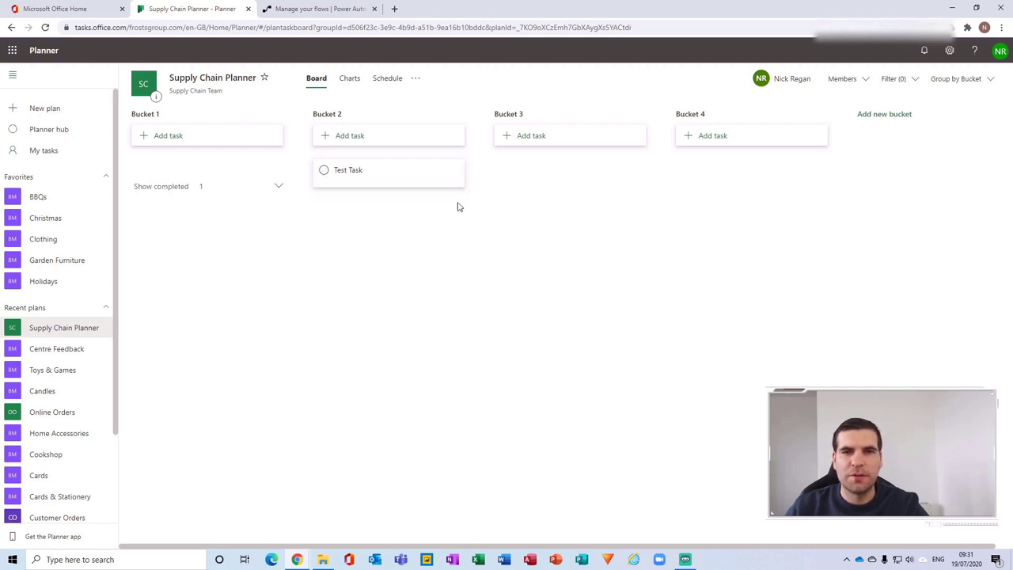
Mark "Test Task" in Bucket 2 as complete, then check the Move Tasks run history and the Planner board for the recreated task
left_click(324, 173)
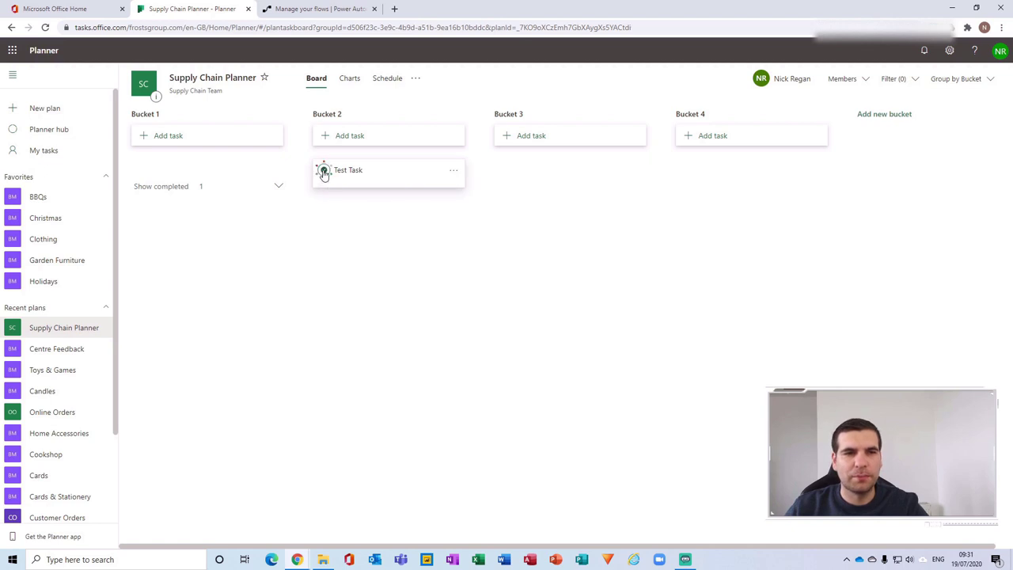
left_click(317, 8)
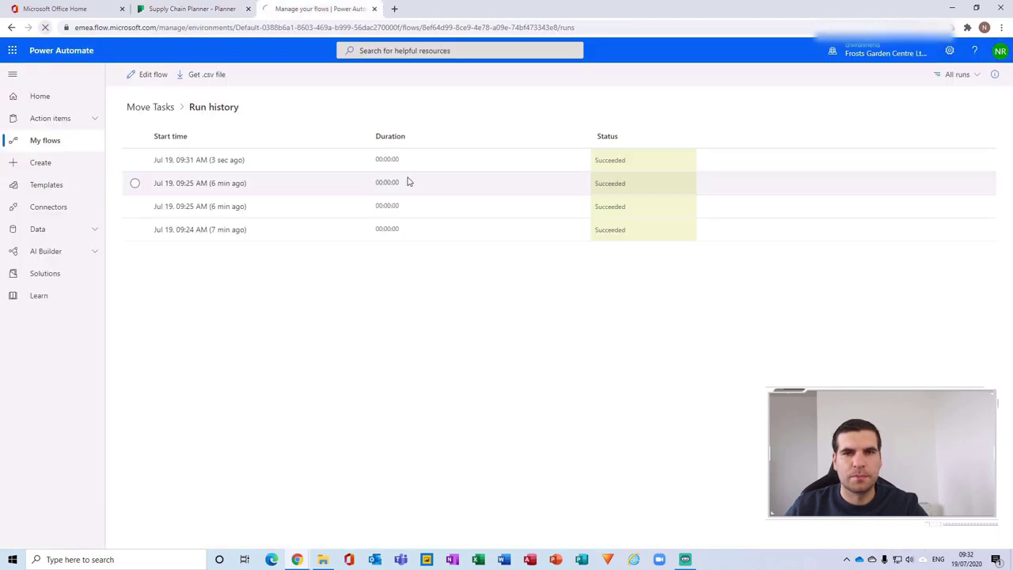
left_click(193, 8)
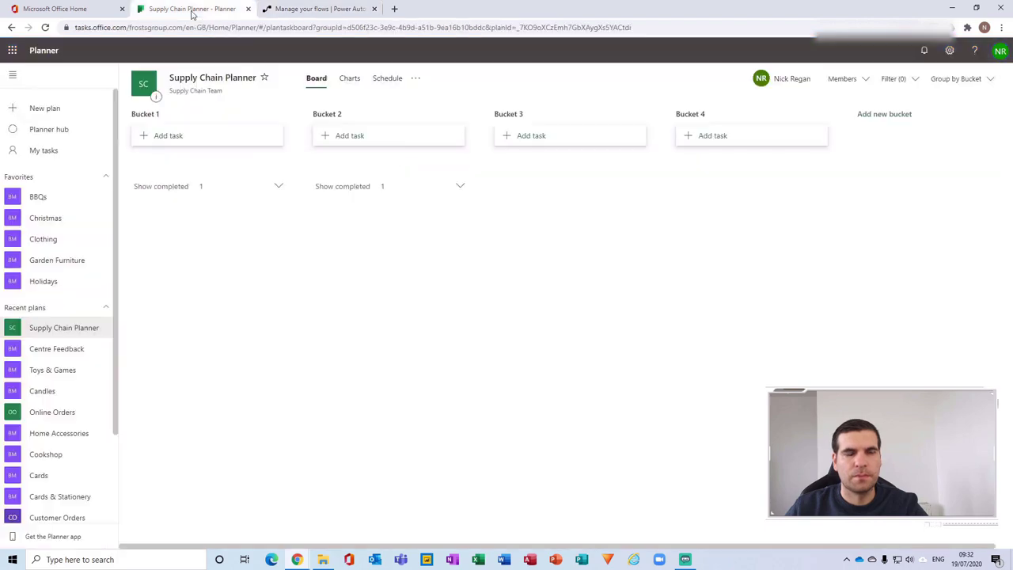
left_click(325, 8)
left_click(45, 27)
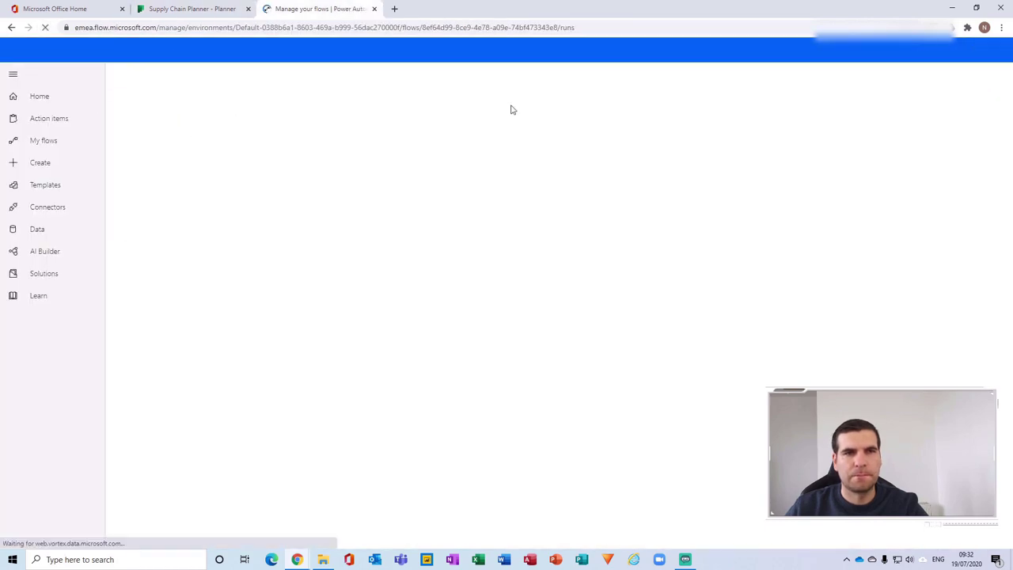
left_click(192, 8)
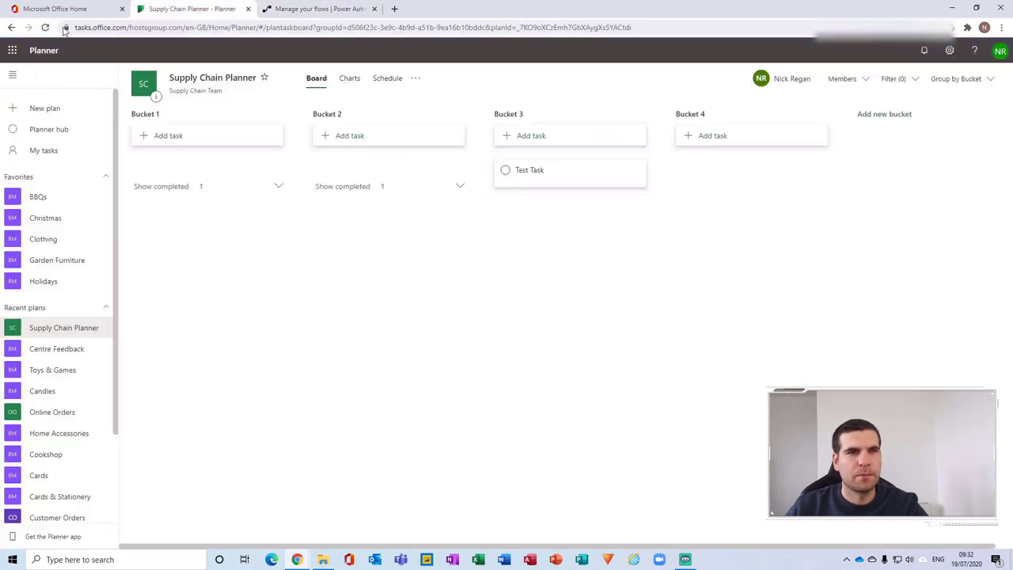
left_click(70, 333)
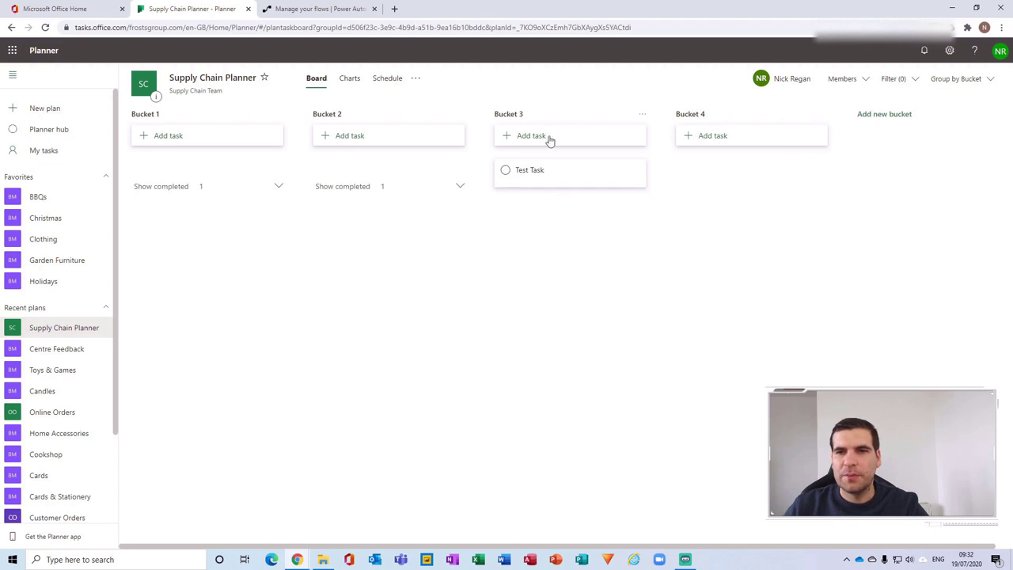
Mark "Test Task" in Bucket 3 as complete, then reload the flow's run history and the Planner board
left_click(505, 171)
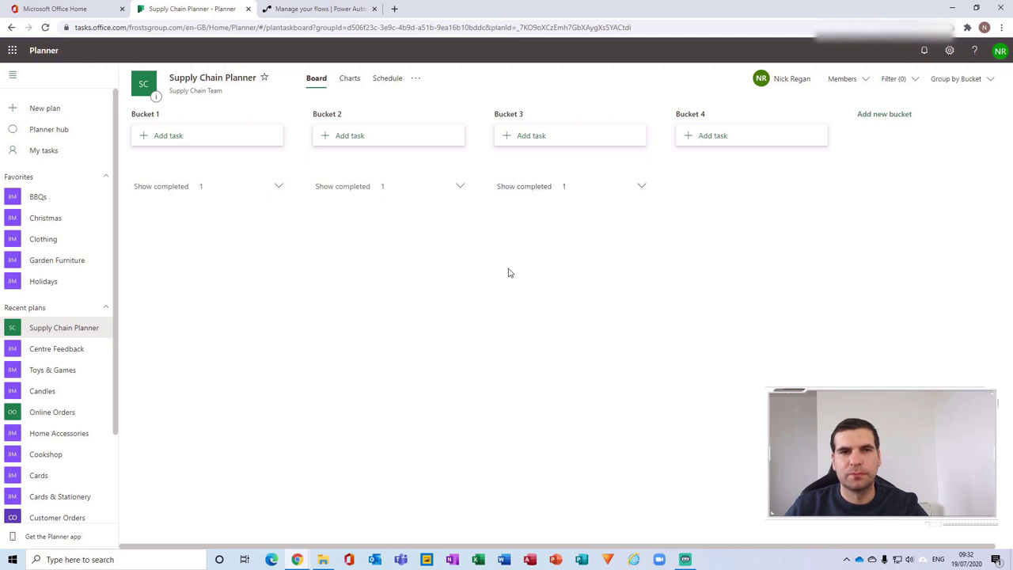
left_click(308, 9)
left_click(45, 27)
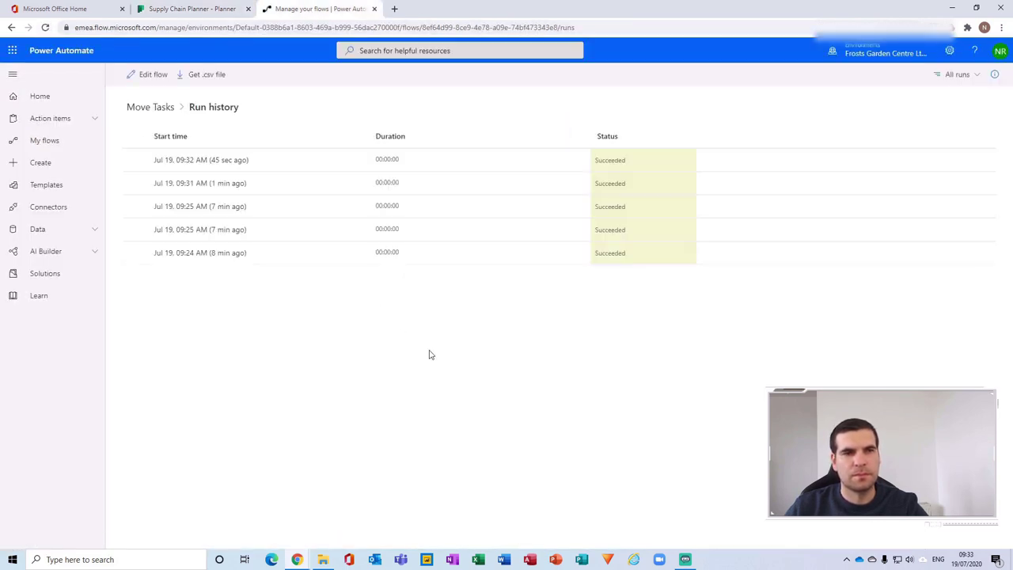
left_click(45, 27)
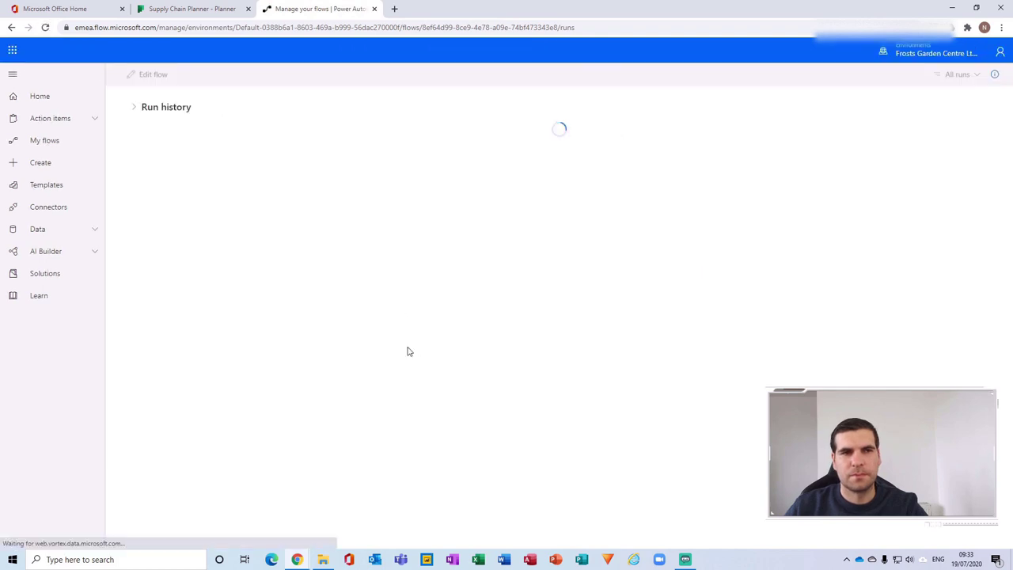
left_click(215, 10)
left_click(45, 27)
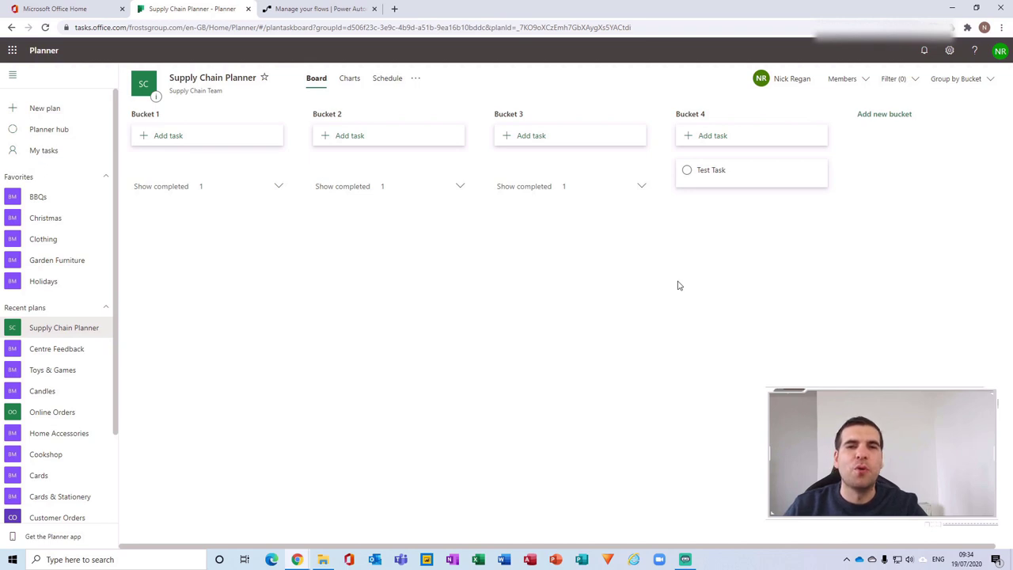
Mark "Test Task" in Bucket 4 as complete and show the completed tasks in all four buckets
left_click(687, 171)
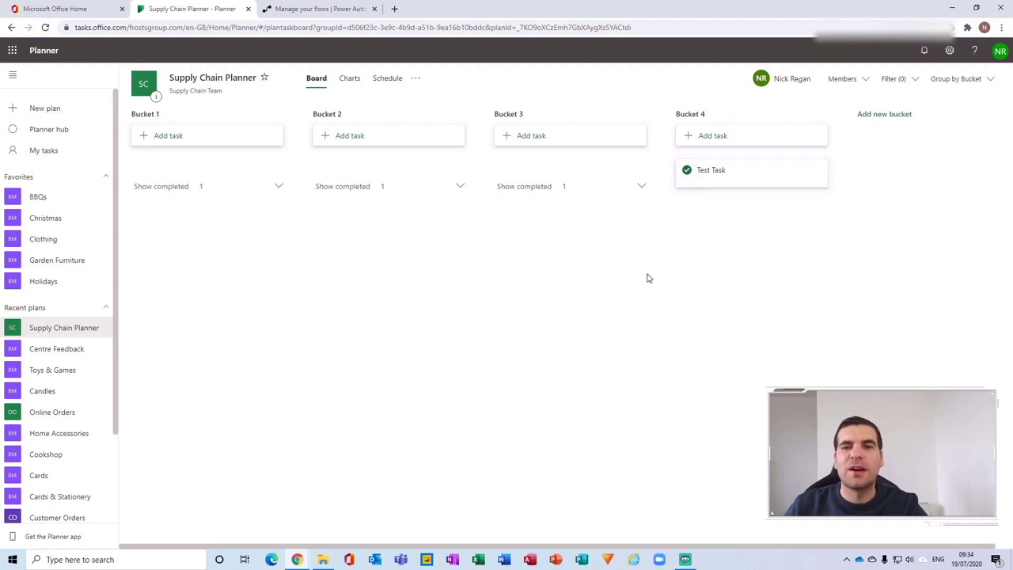
left_click(278, 186)
left_click(459, 187)
left_click(641, 187)
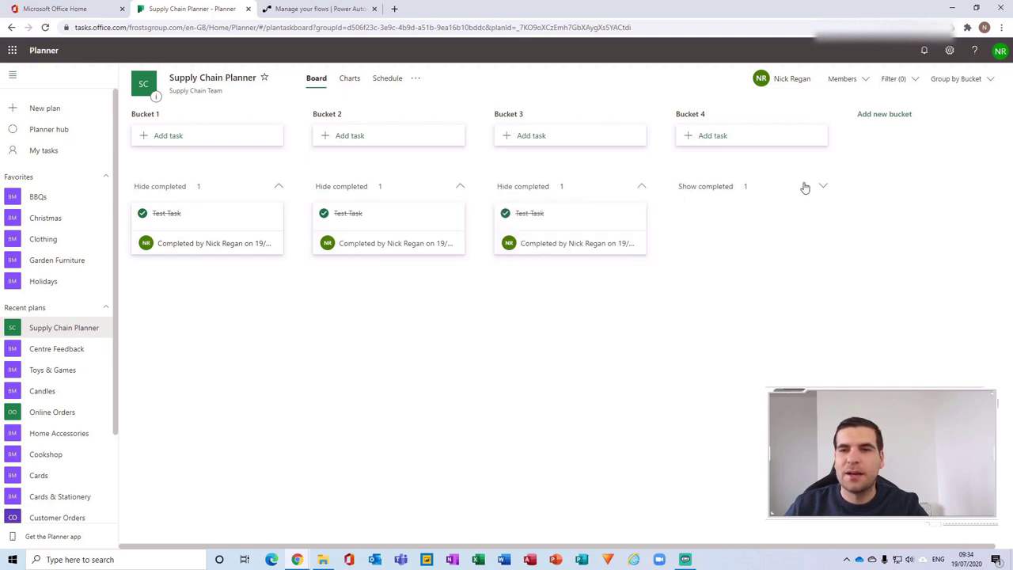
left_click(823, 187)
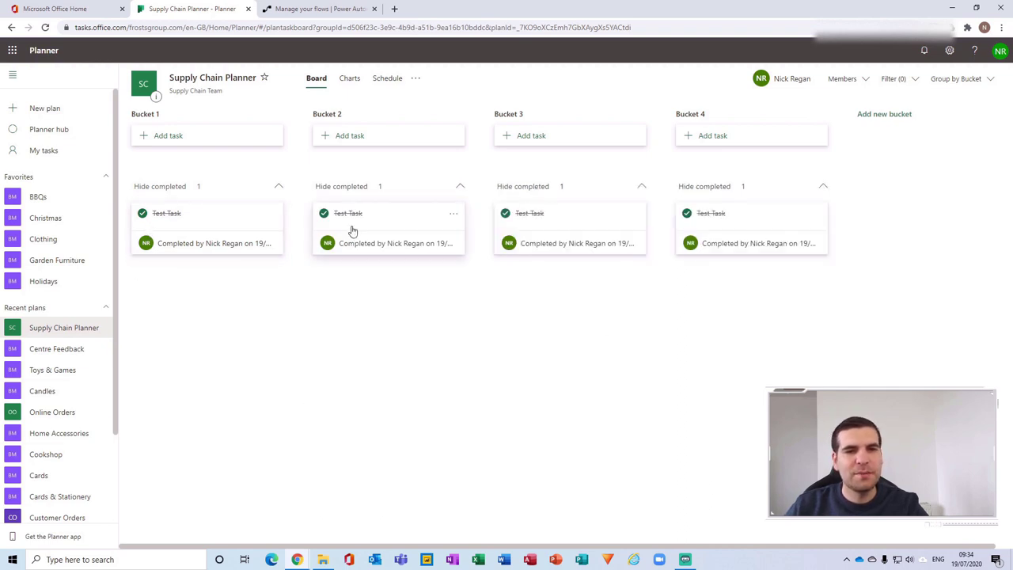